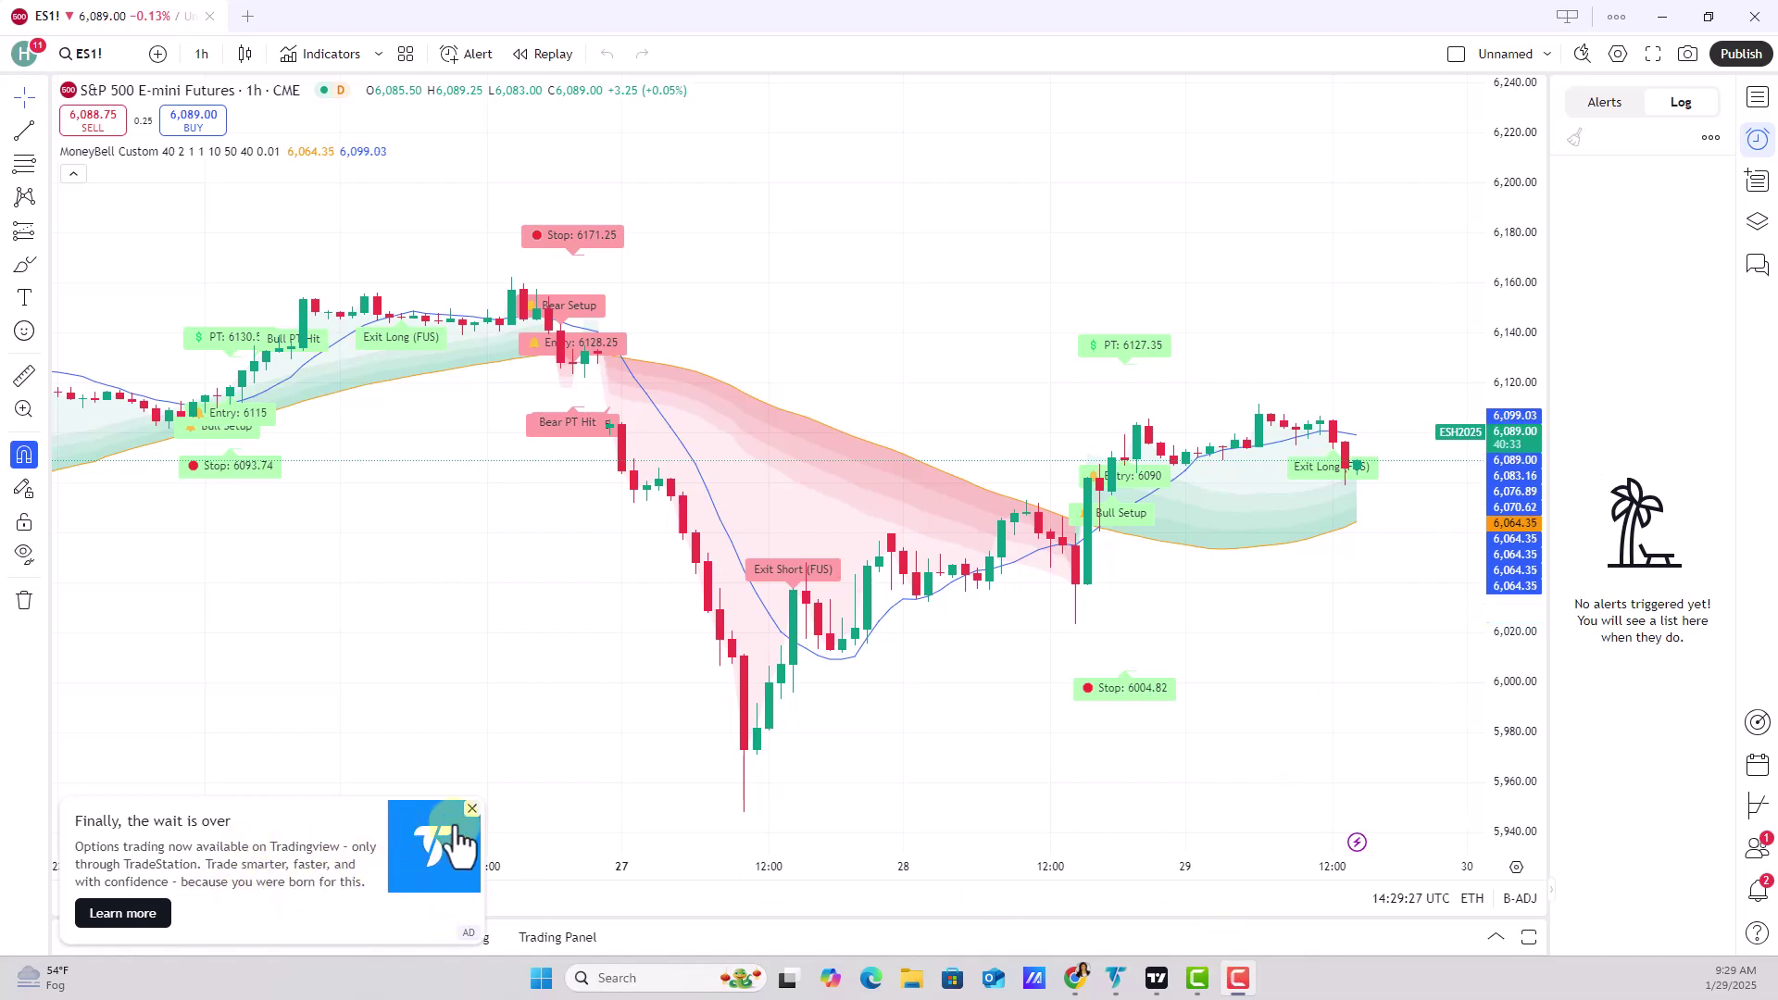
Dismiss the options-trading ad and TradeStation warning, widening and panning the ES1! chart to 24 Jan
left_click(472, 809)
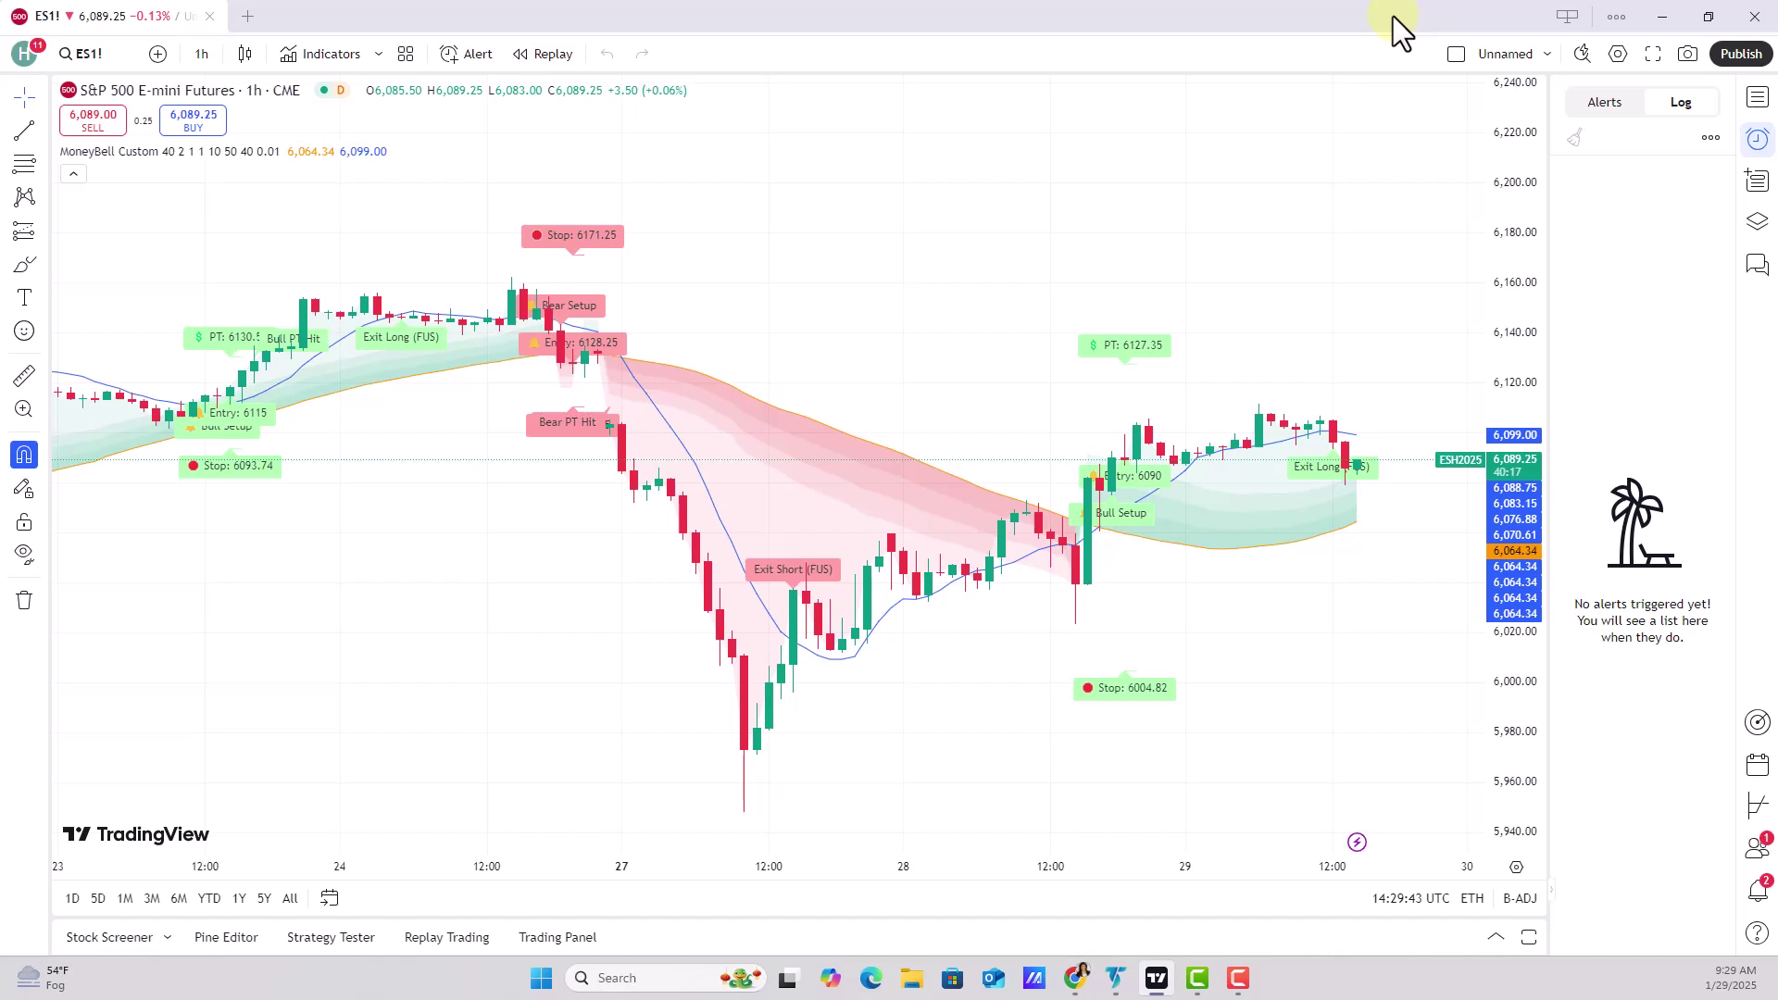
left_click_drag(750, 866, 686, 861)
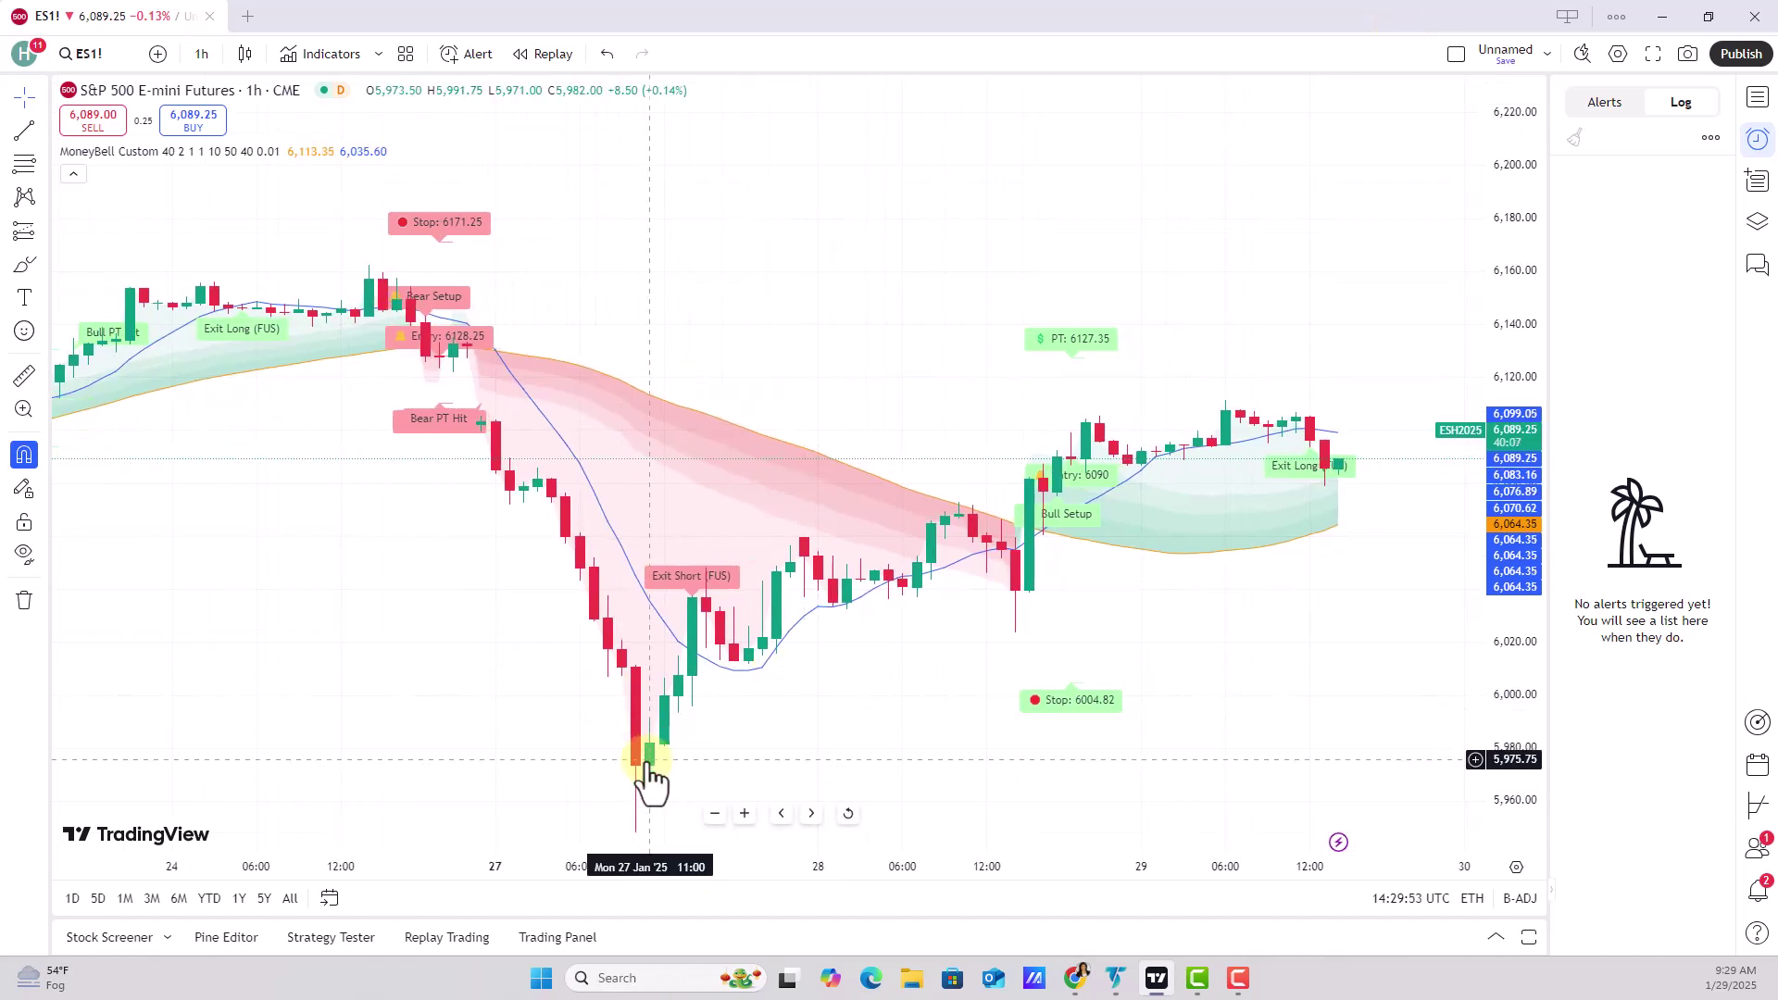
left_click_drag(643, 747, 724, 732)
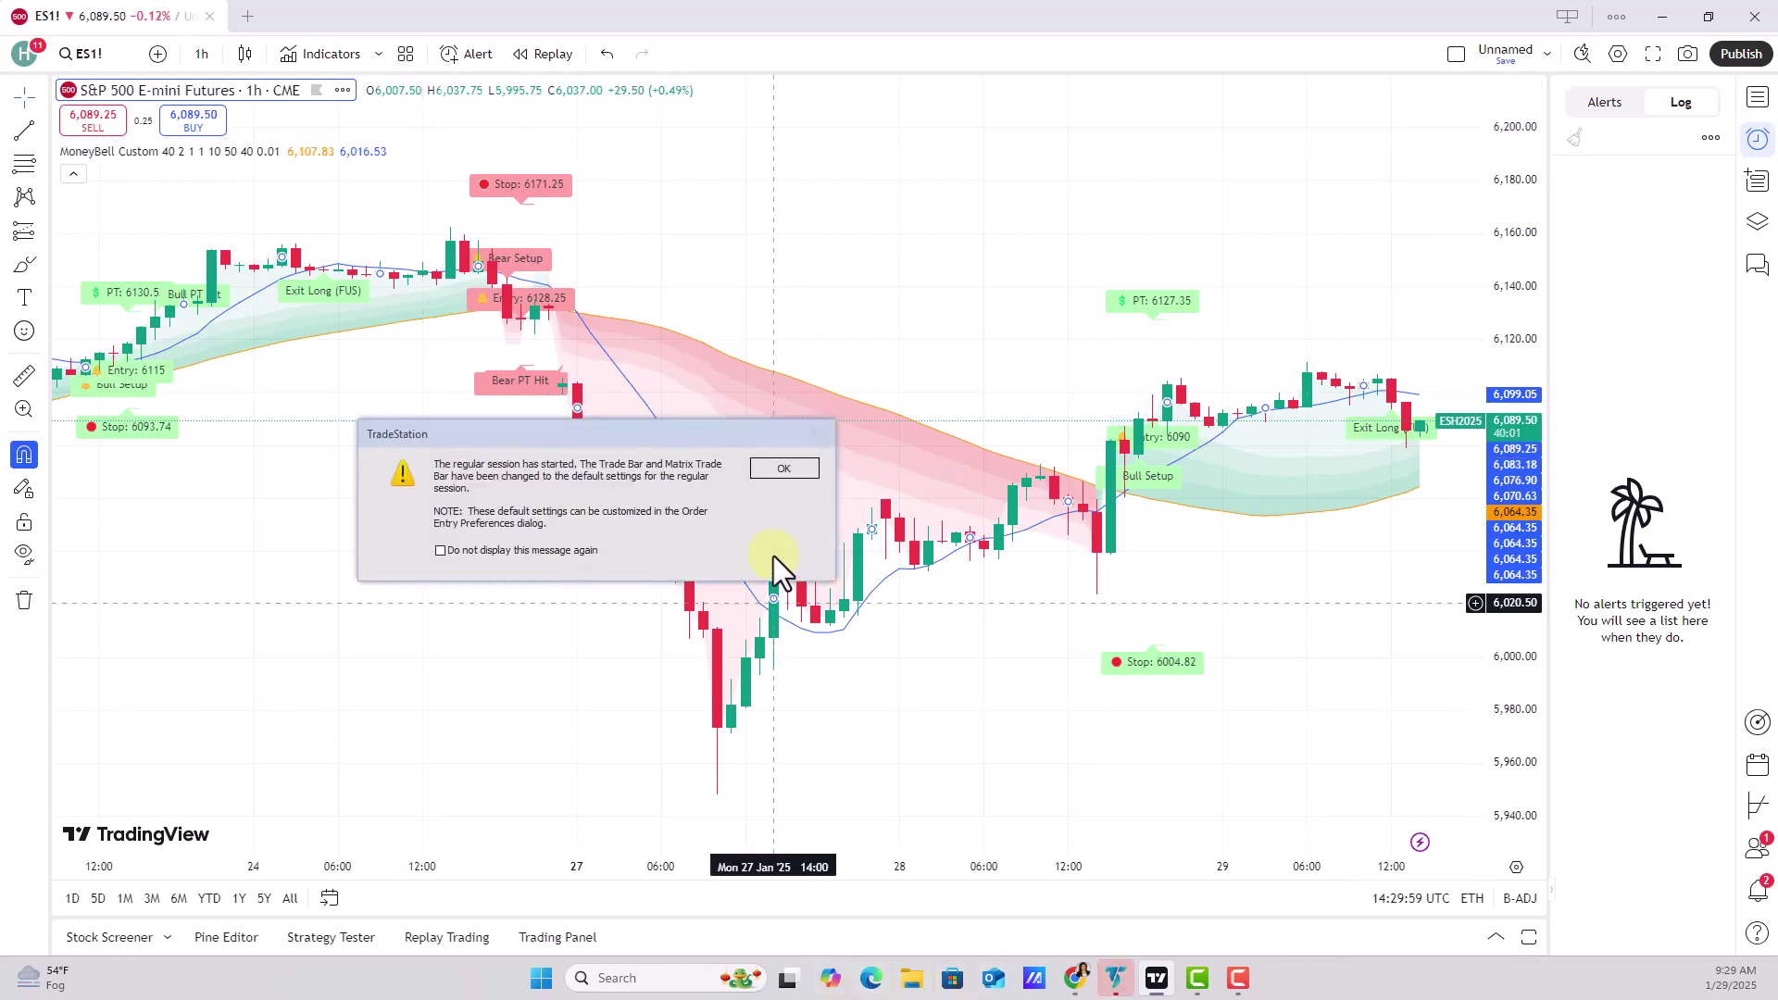
left_click(785, 469)
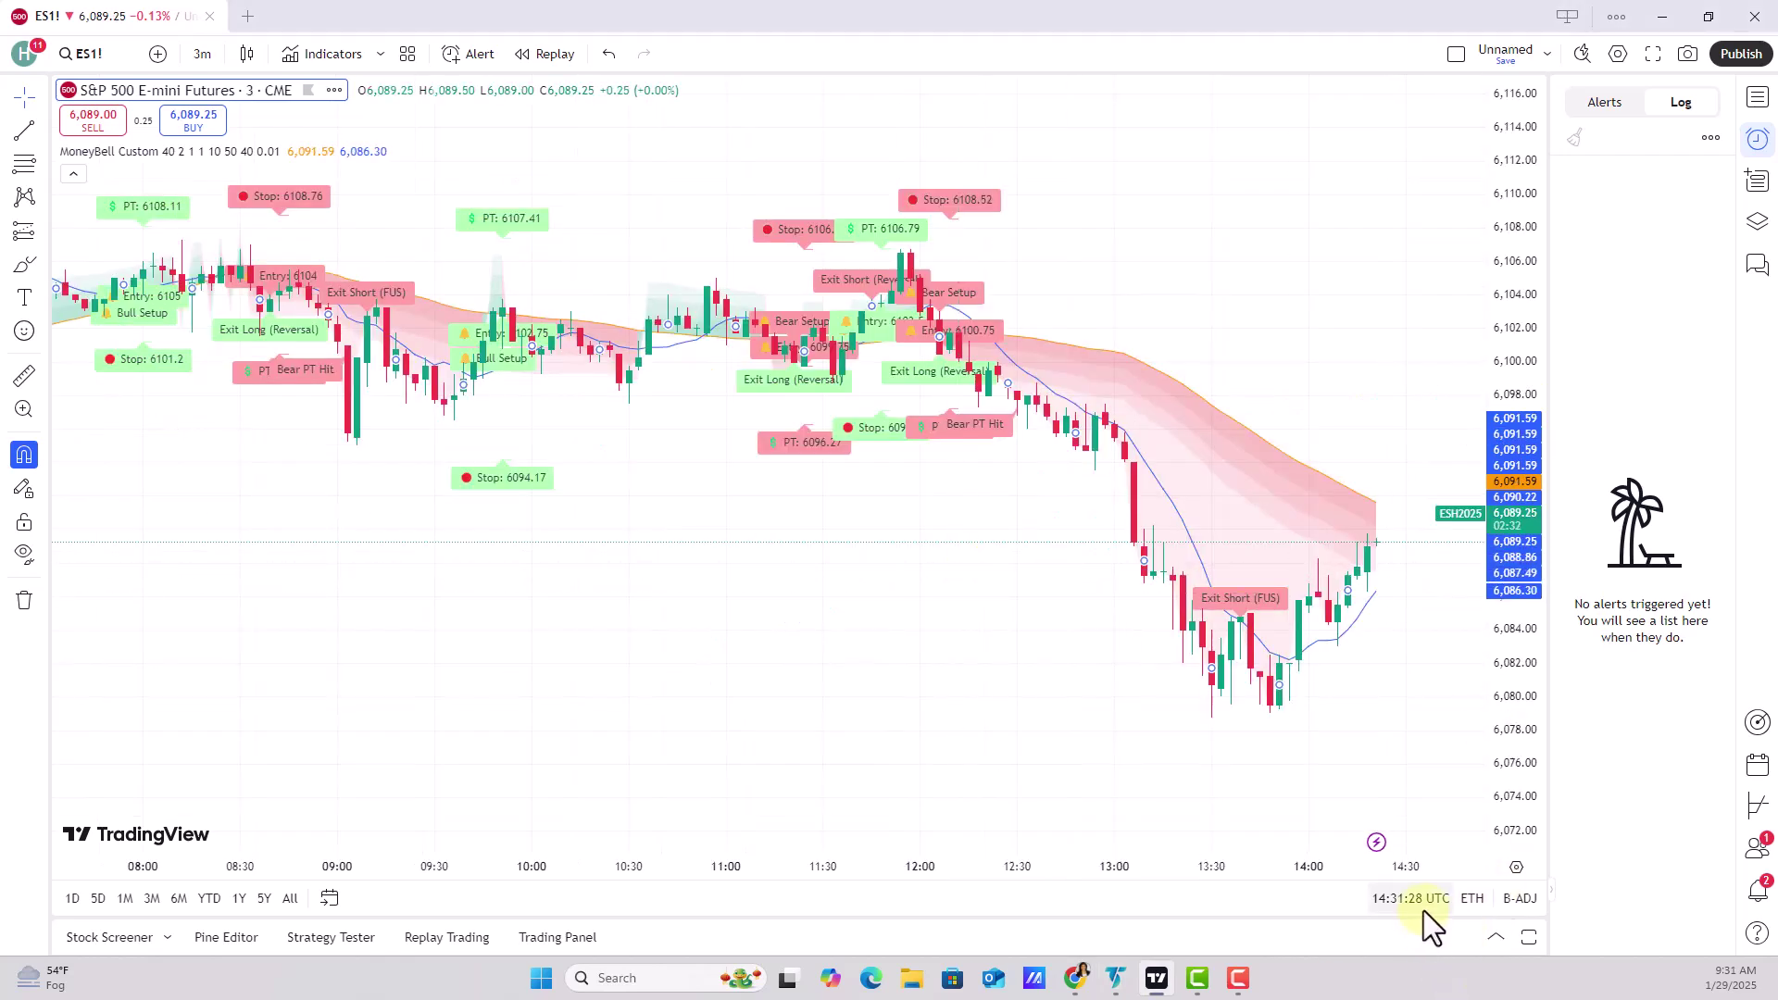
Set the chart timezone to (UTC-5) New York and compress the price scale for a wider range
left_click(1430, 900)
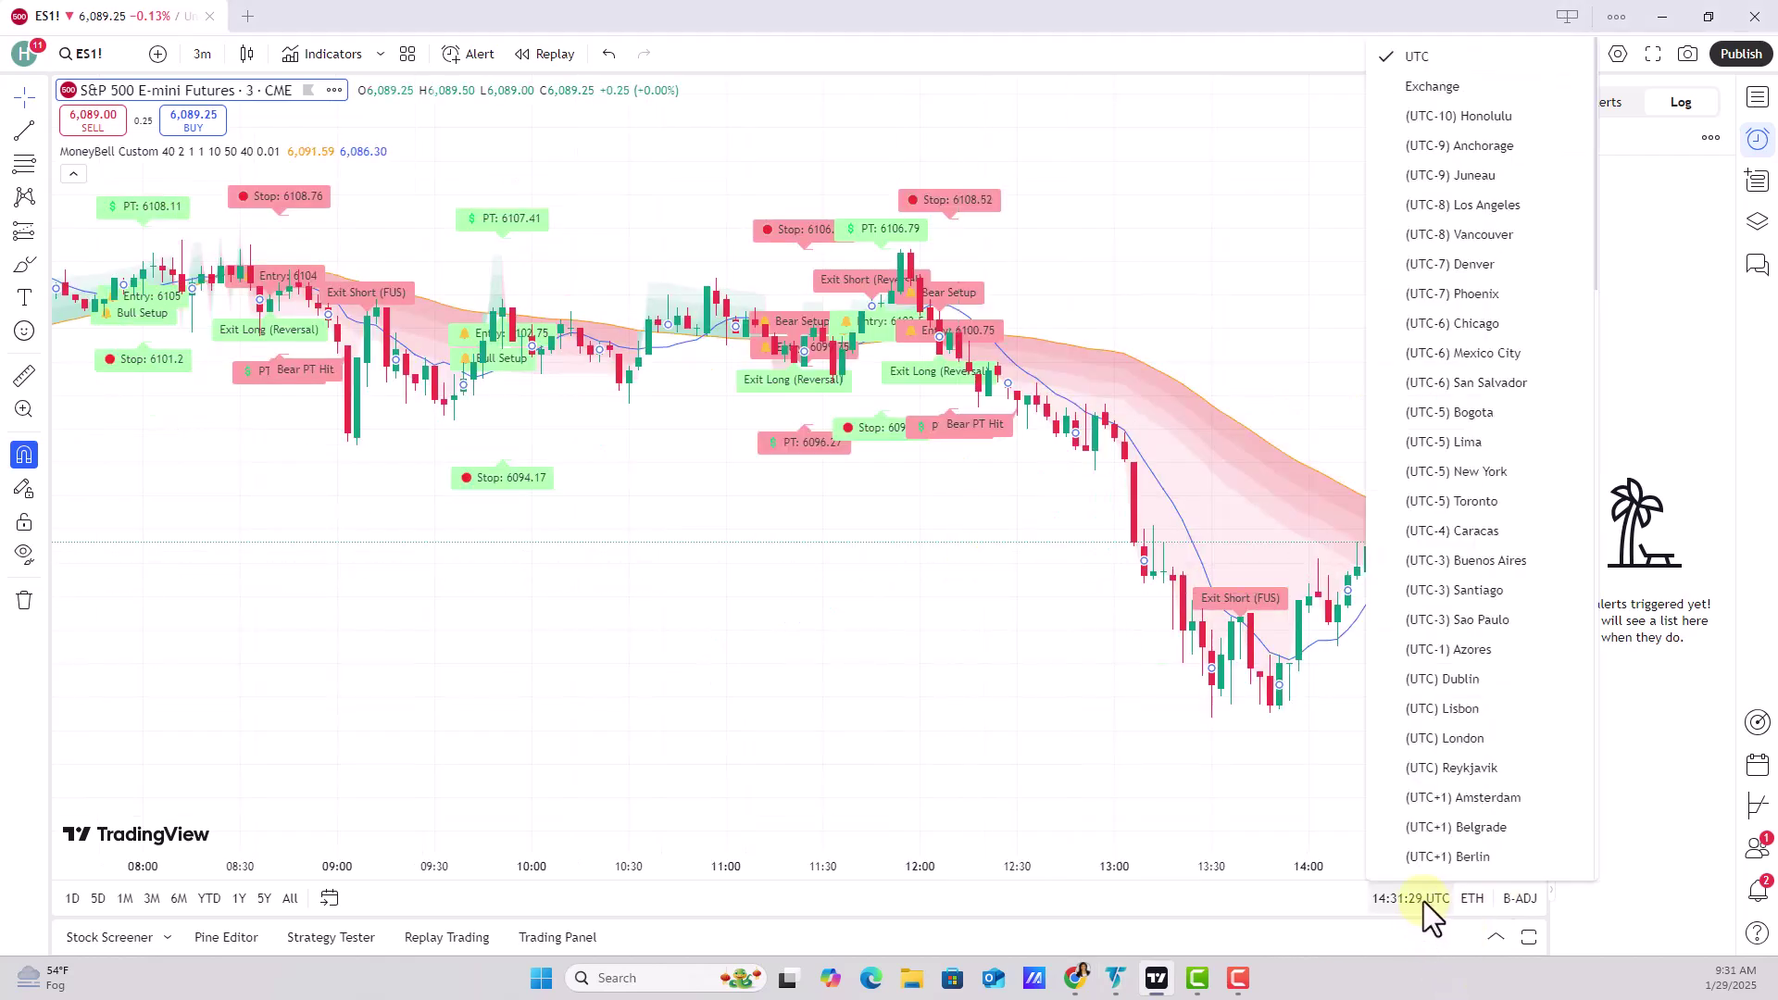
left_click(1458, 470)
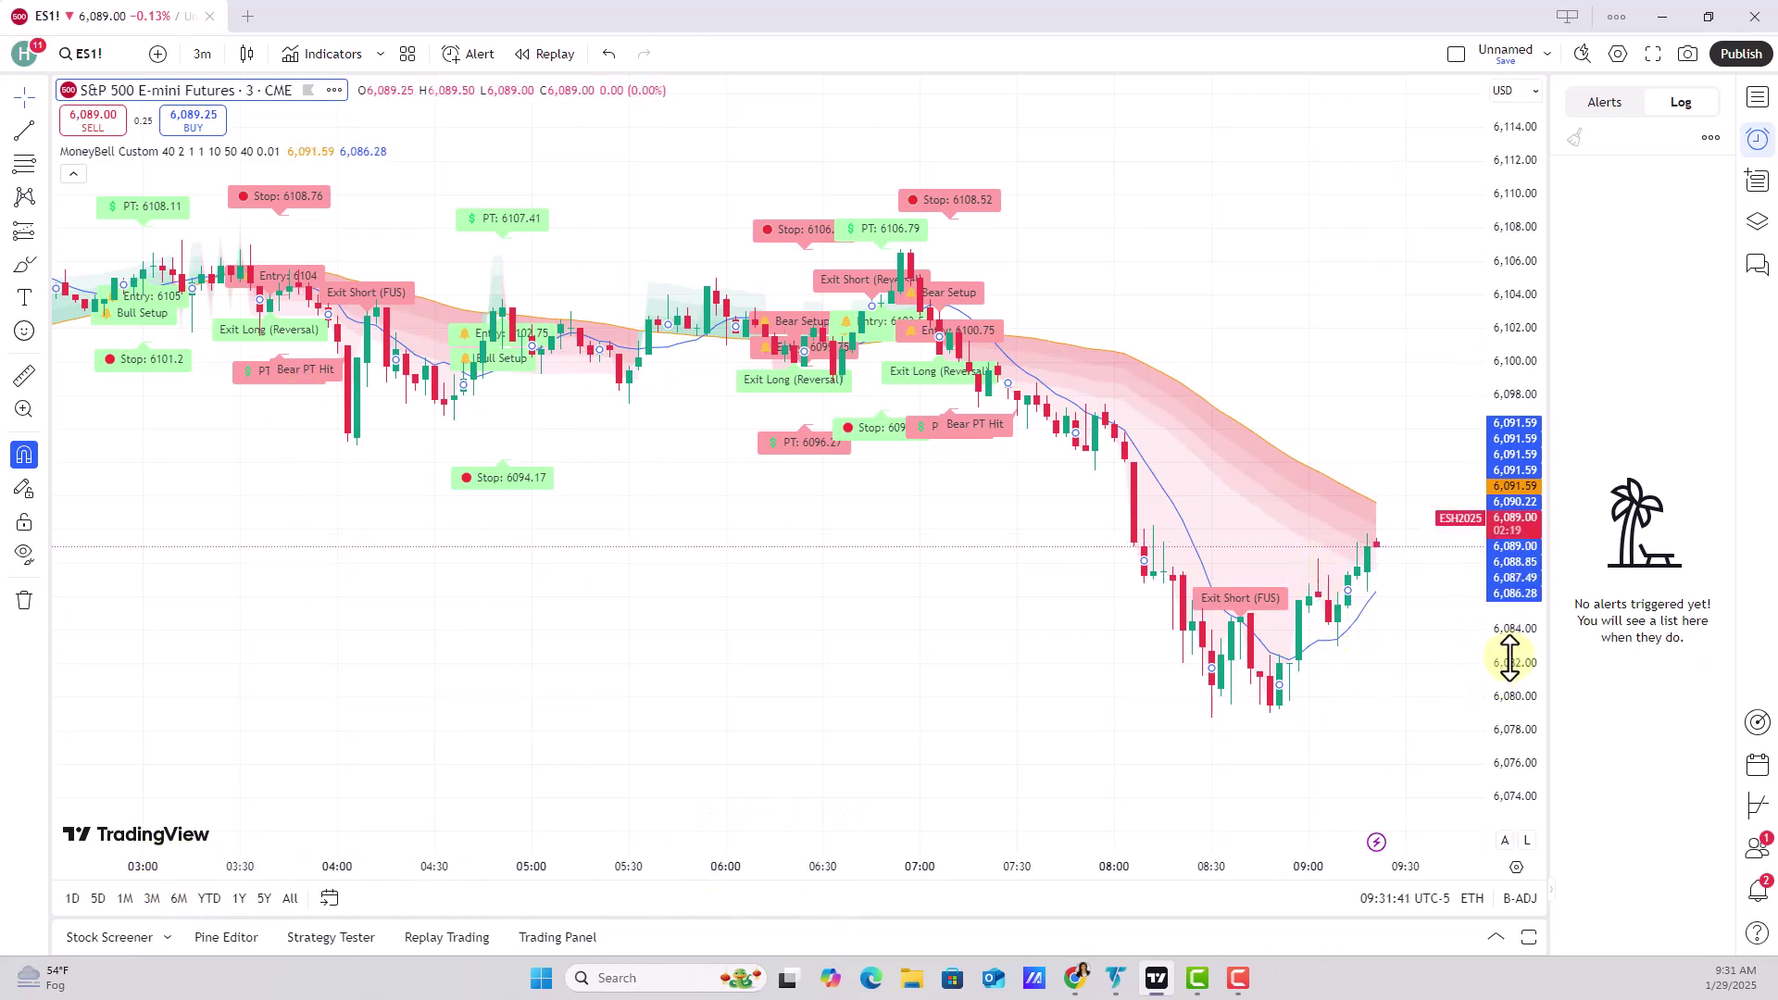
left_click_drag(1510, 658, 1508, 675)
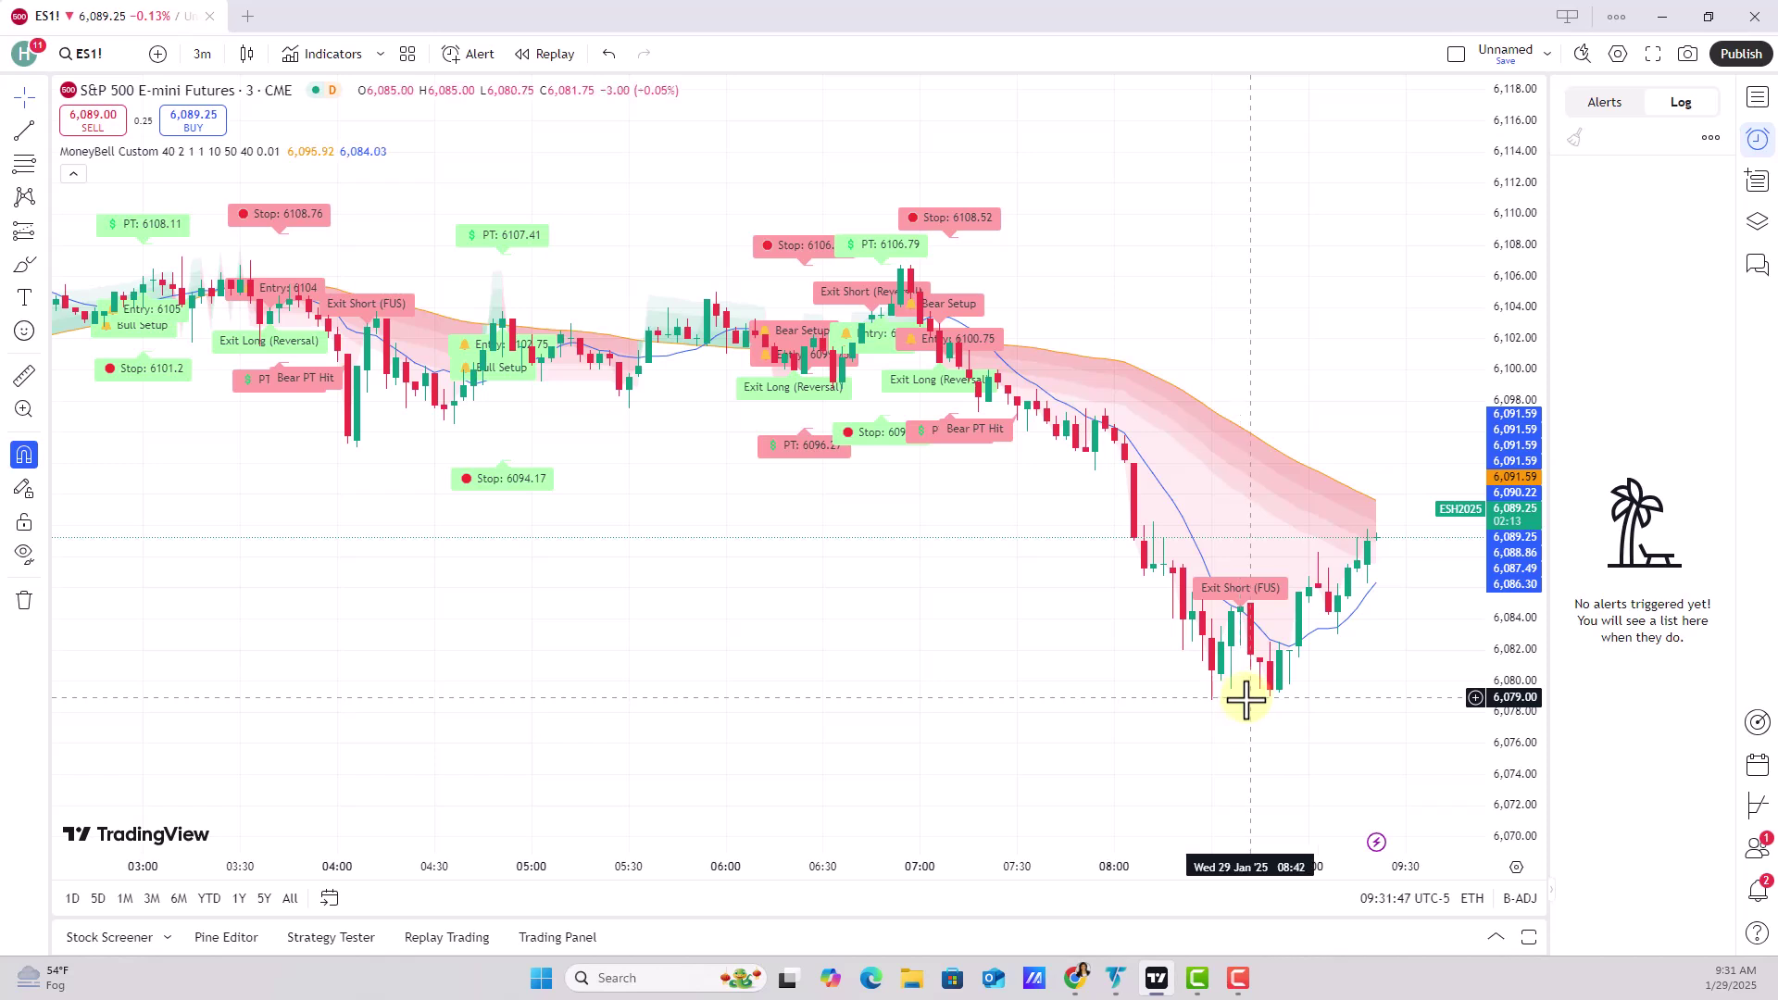
left_click_drag(1242, 694, 1234, 690)
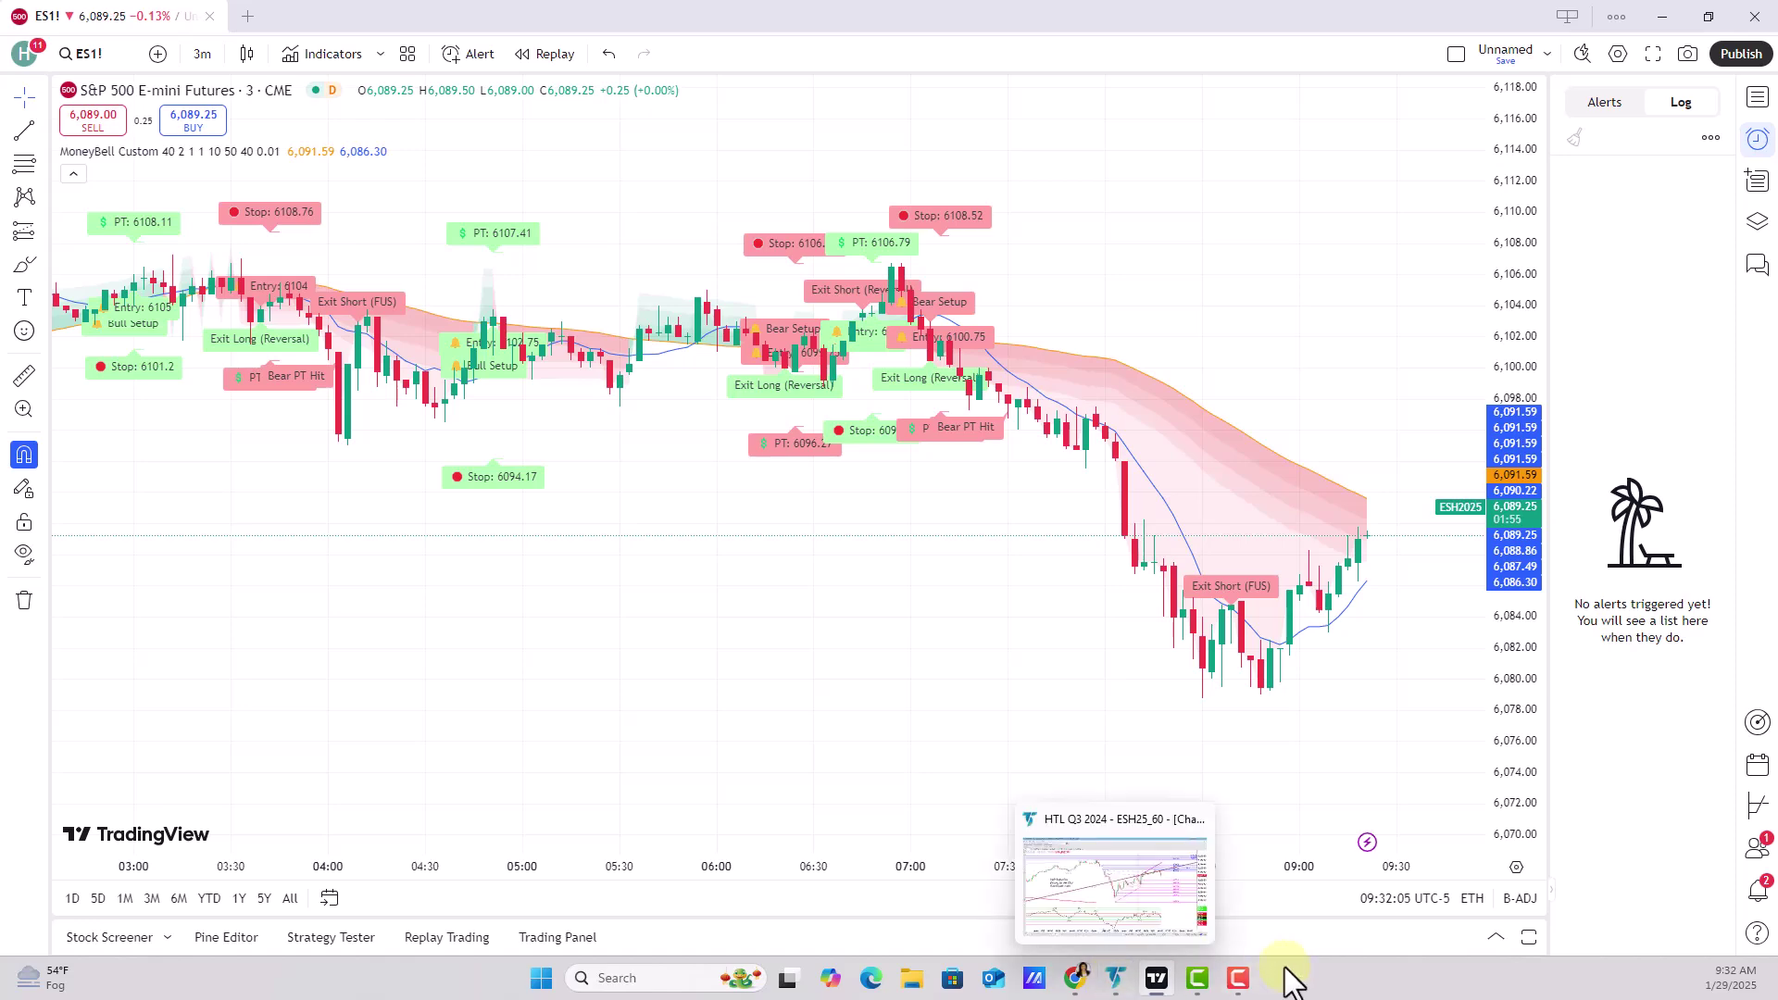
Switch TradeStation to the Lion_Hima R workspace and close its old 3-minute chart window
left_click(1131, 898)
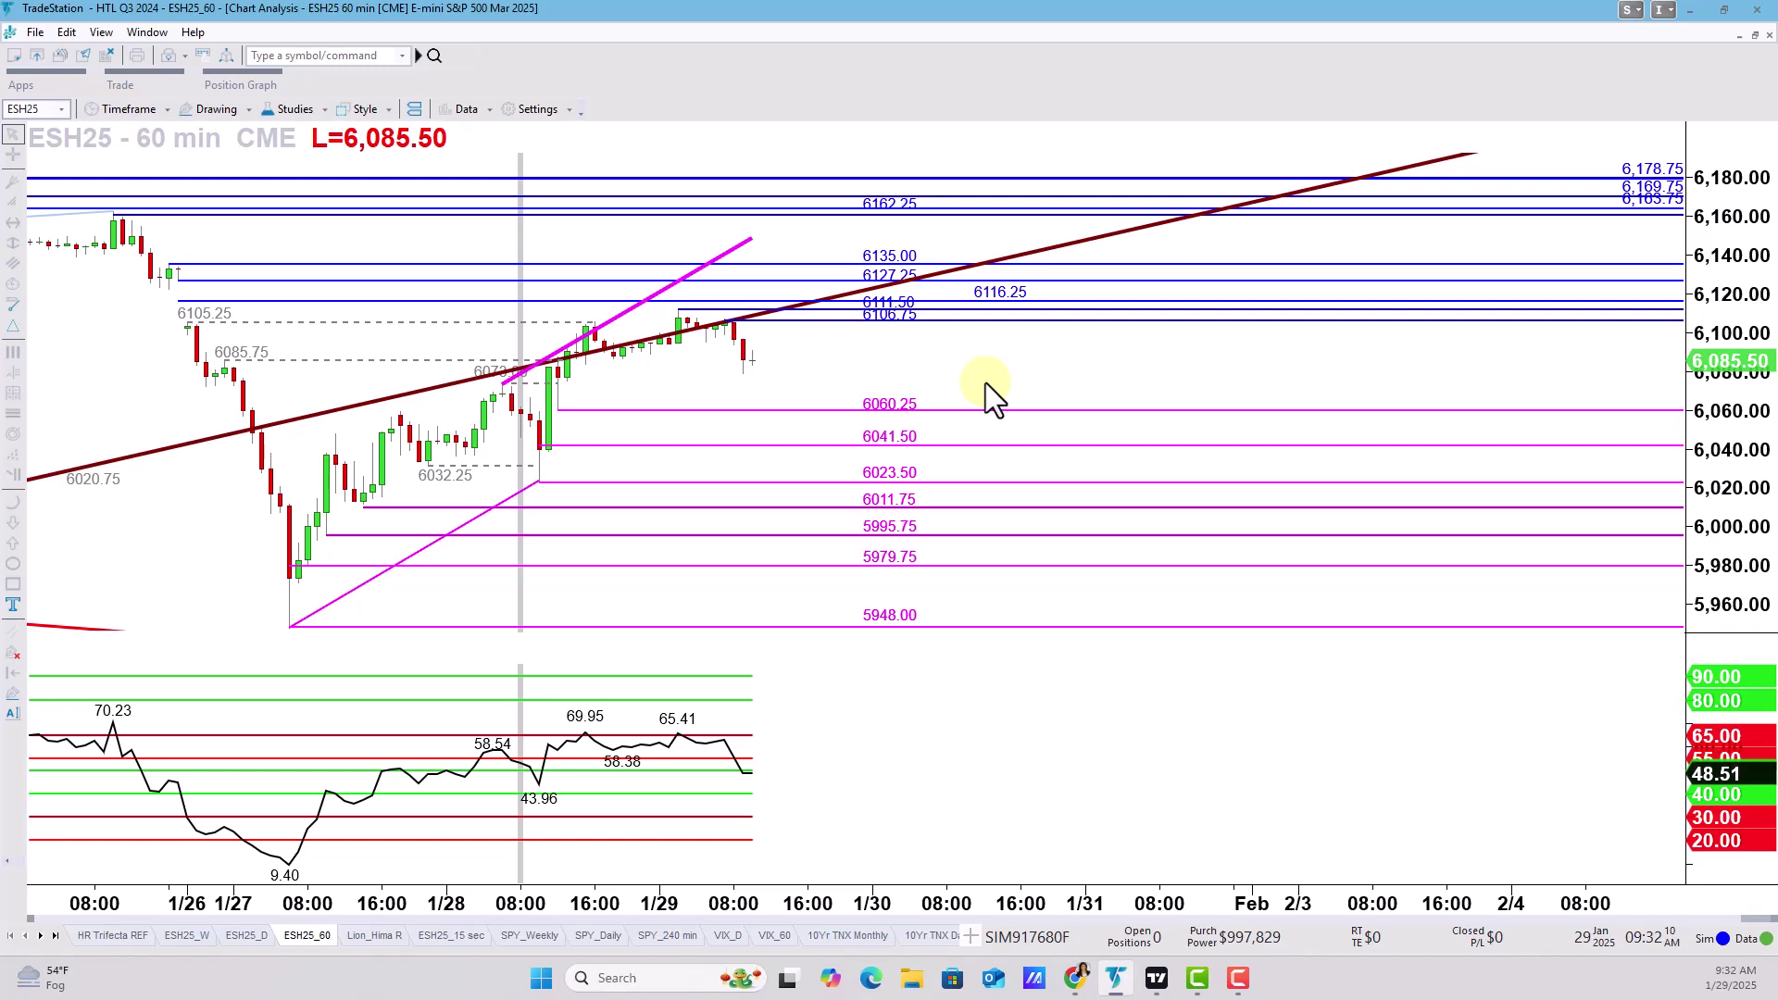
left_click(374, 936)
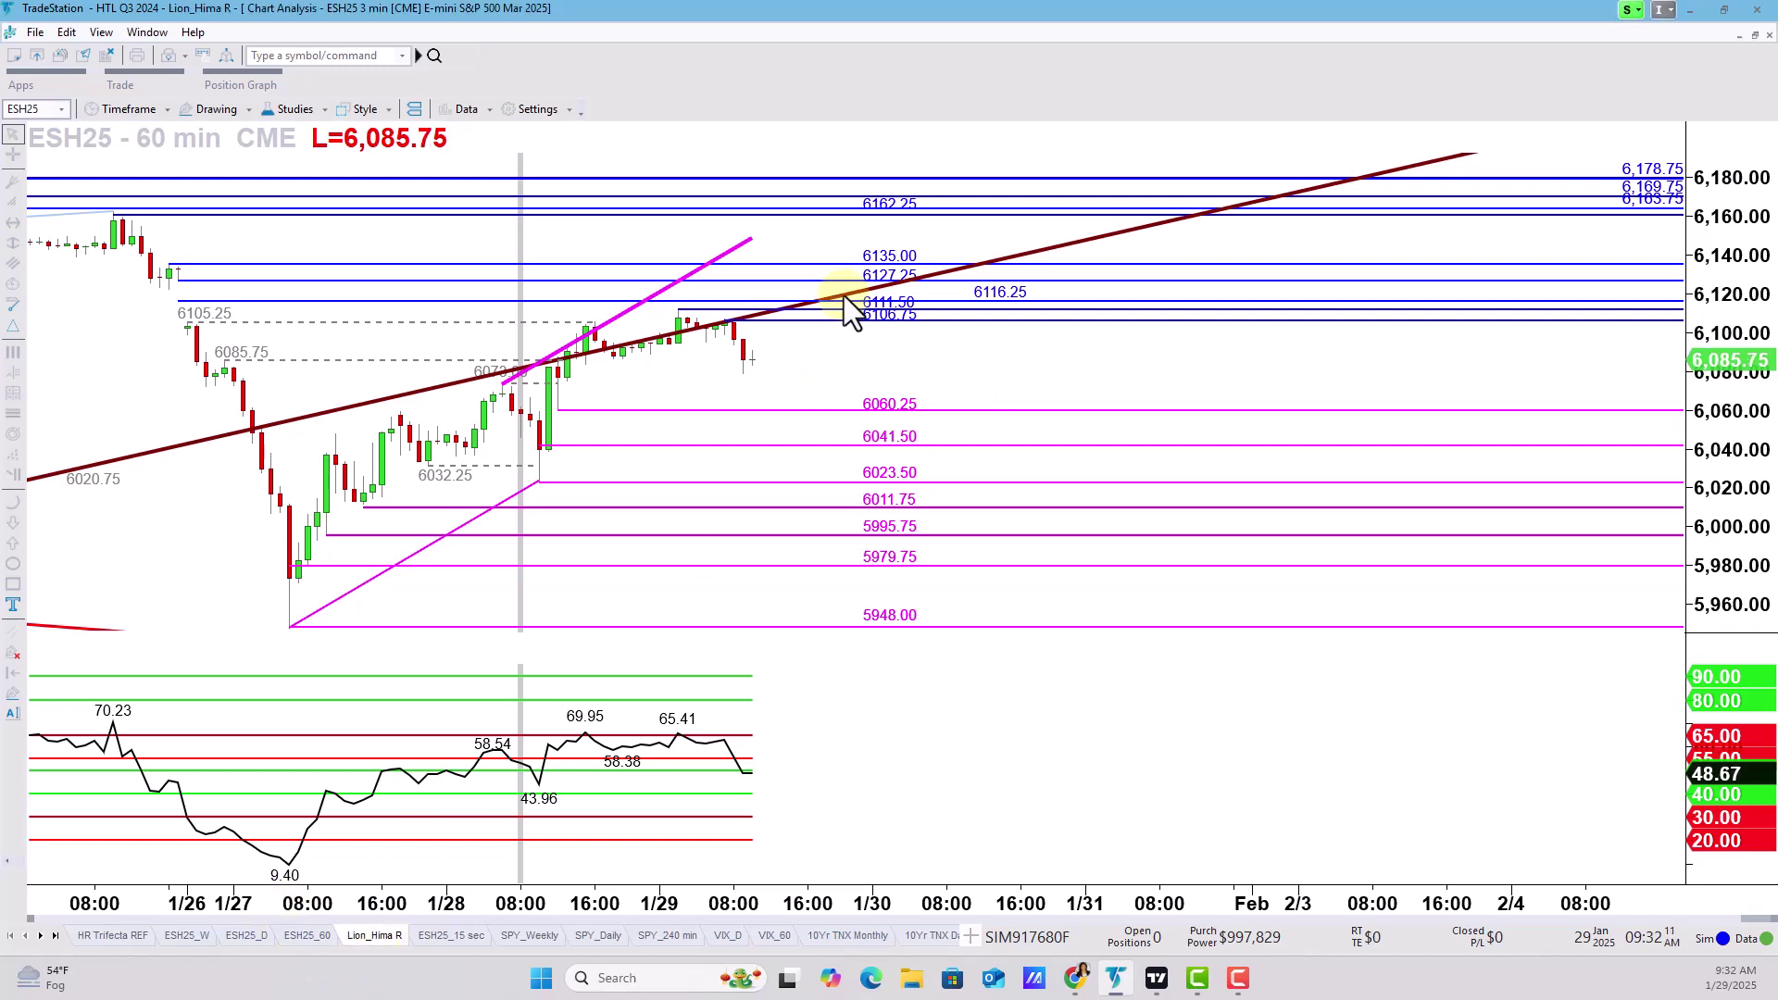
left_click(1753, 34)
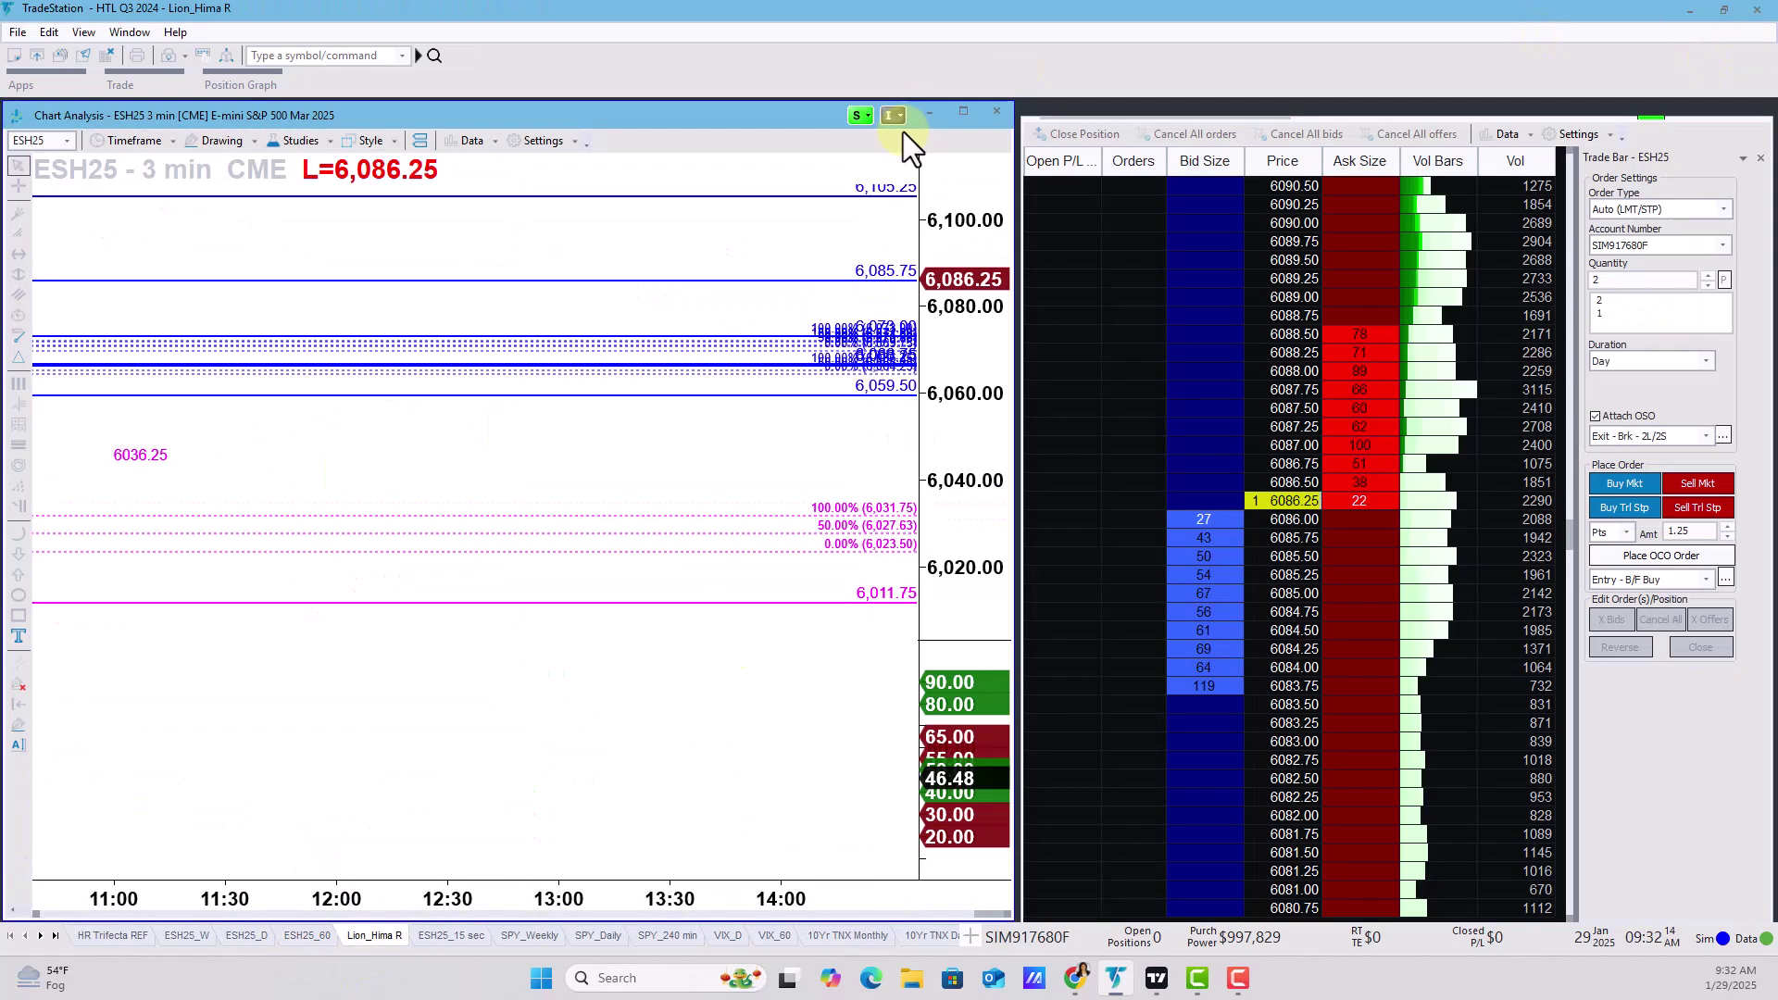
left_click(997, 112)
left_click(795, 528)
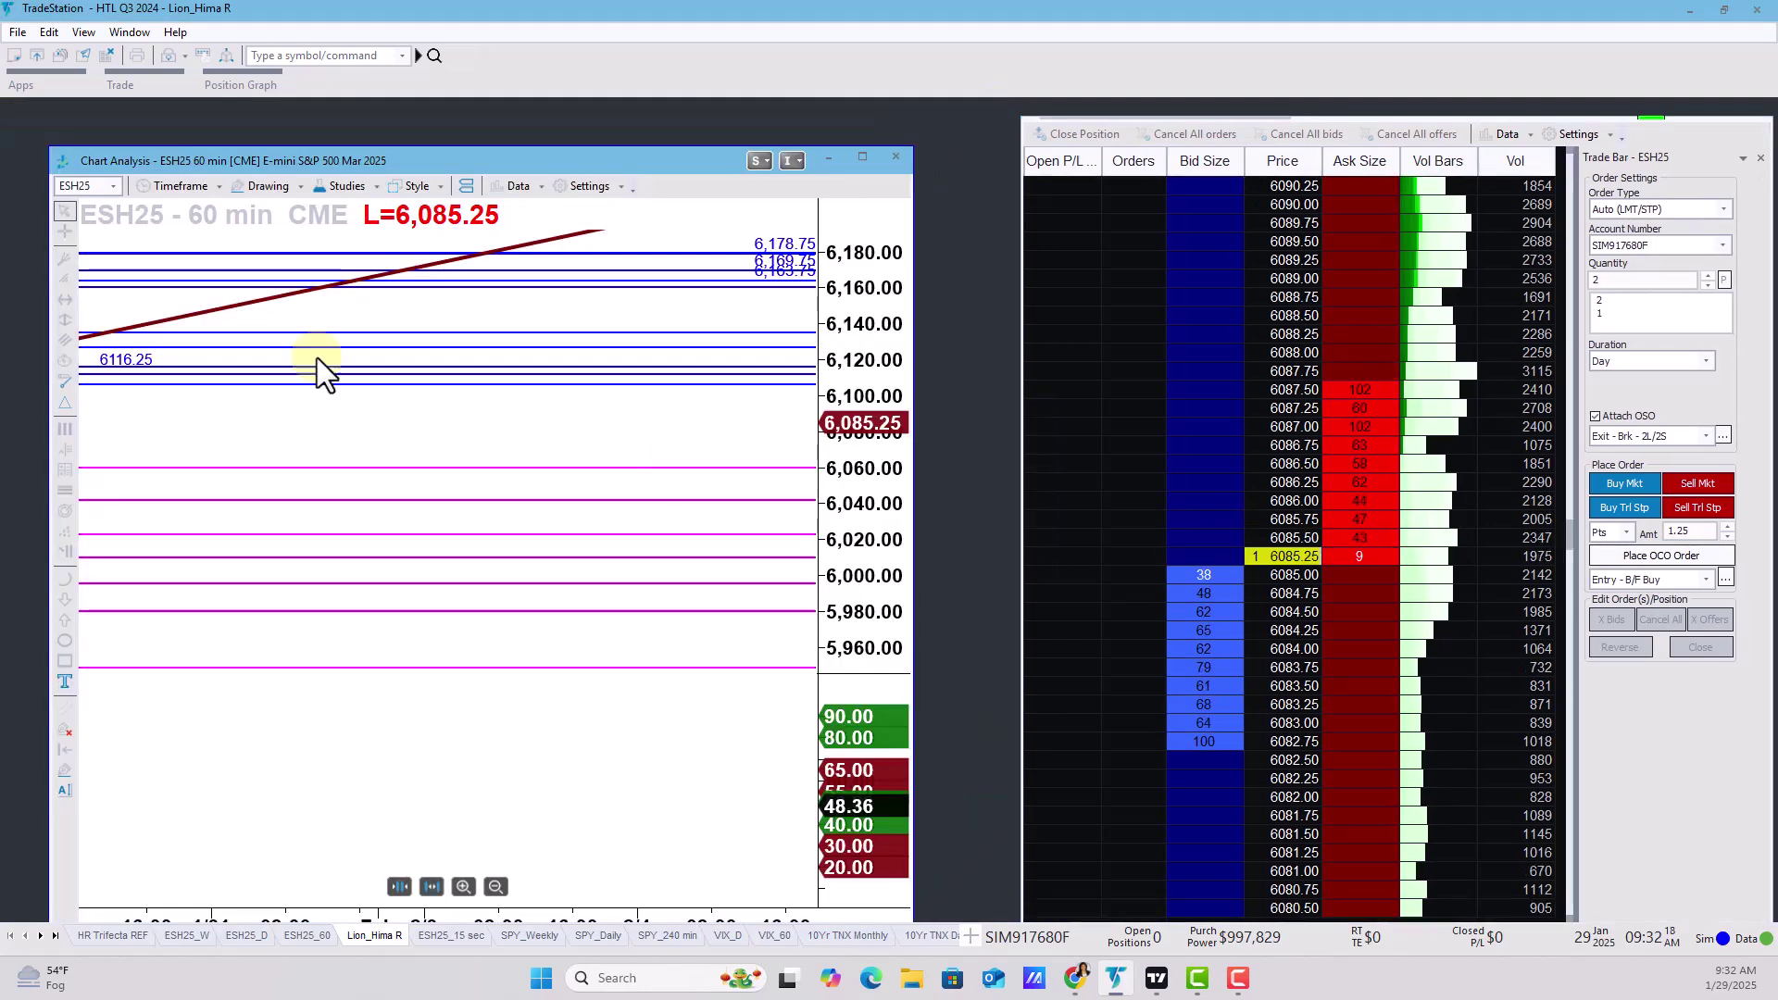
Change the ESH25 chart from 60-minute to 3-minute bars, showing bars back to 02:30
left_click(176, 185)
left_click(185, 364)
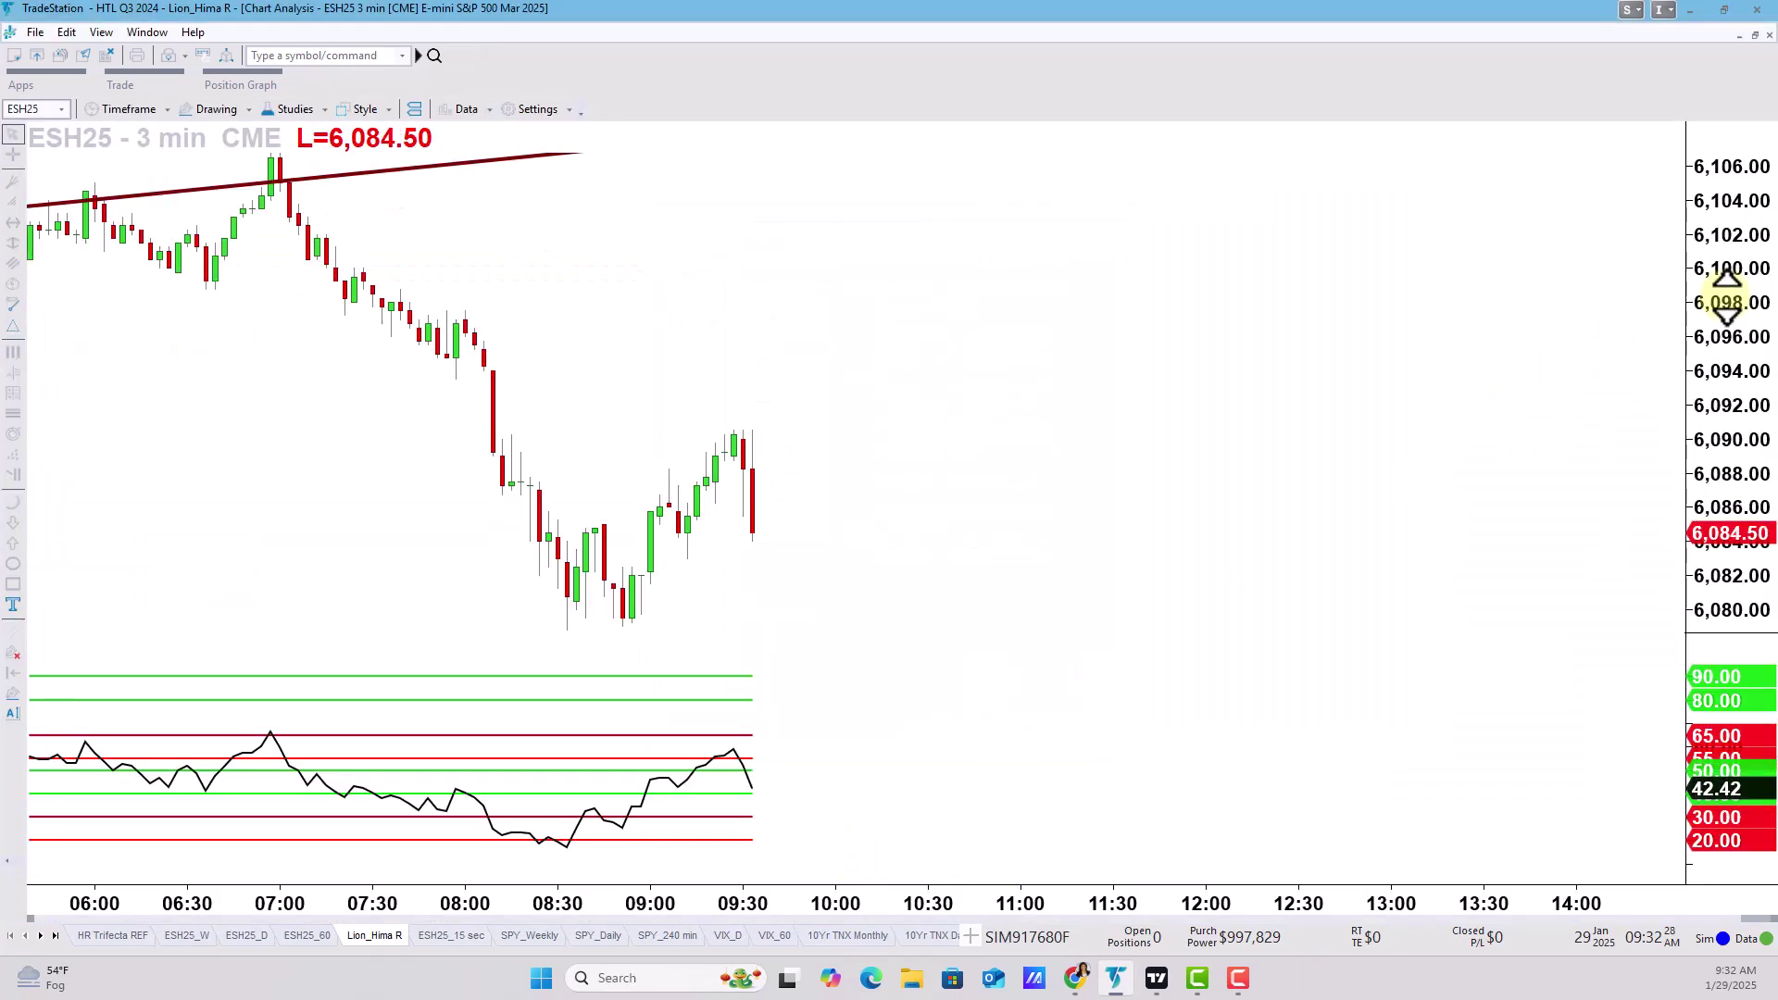
left_click_drag(714, 426, 1354, 421)
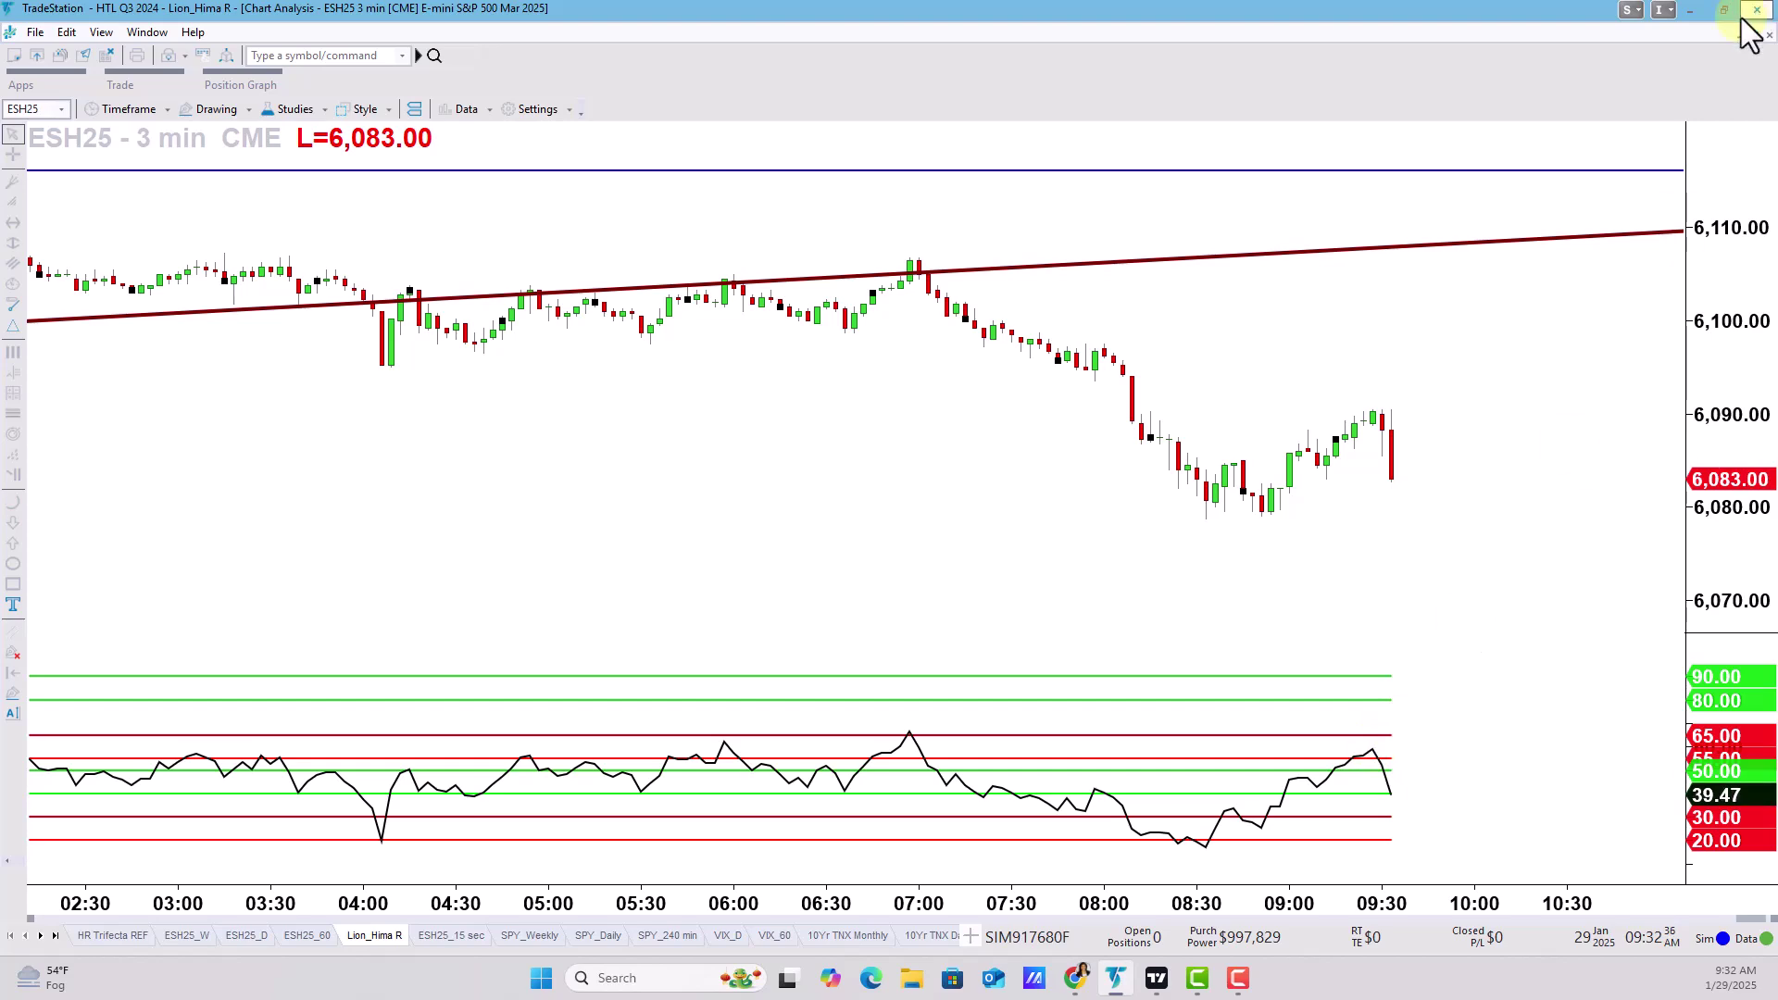
Close the moomoo and ad-free pop-ups, then try creating a new chart layout in a new tab
left_click(1692, 10)
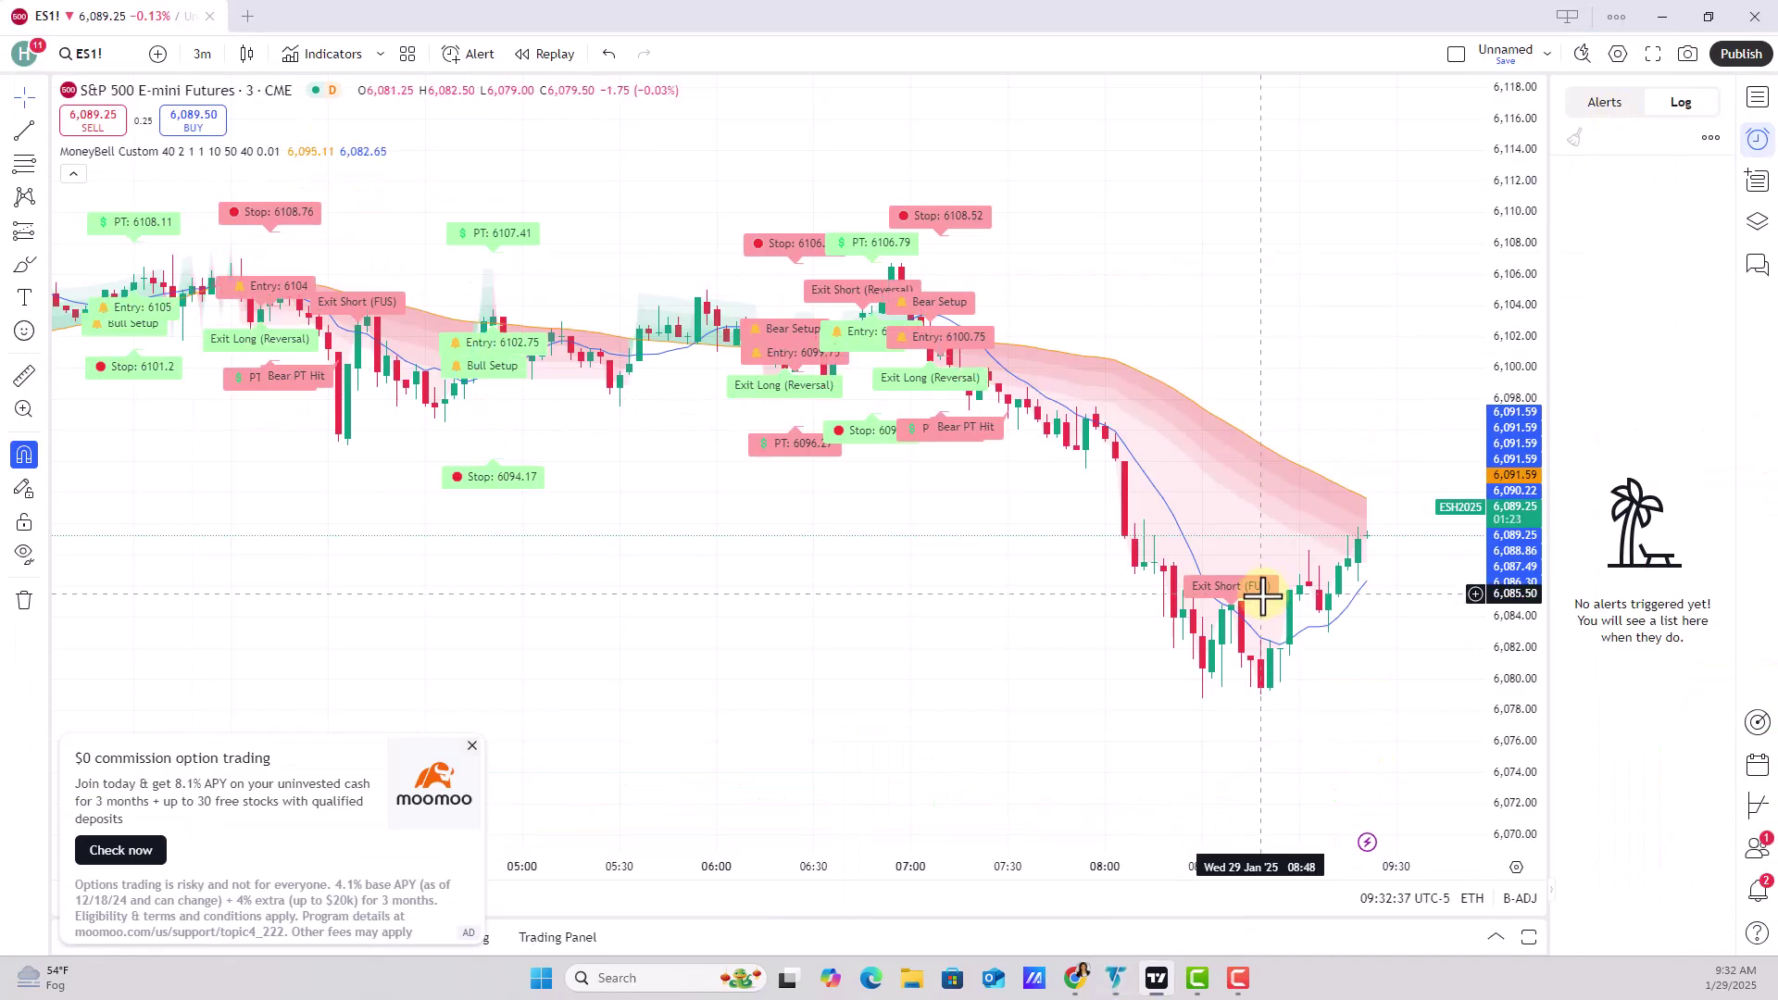
left_click(470, 743)
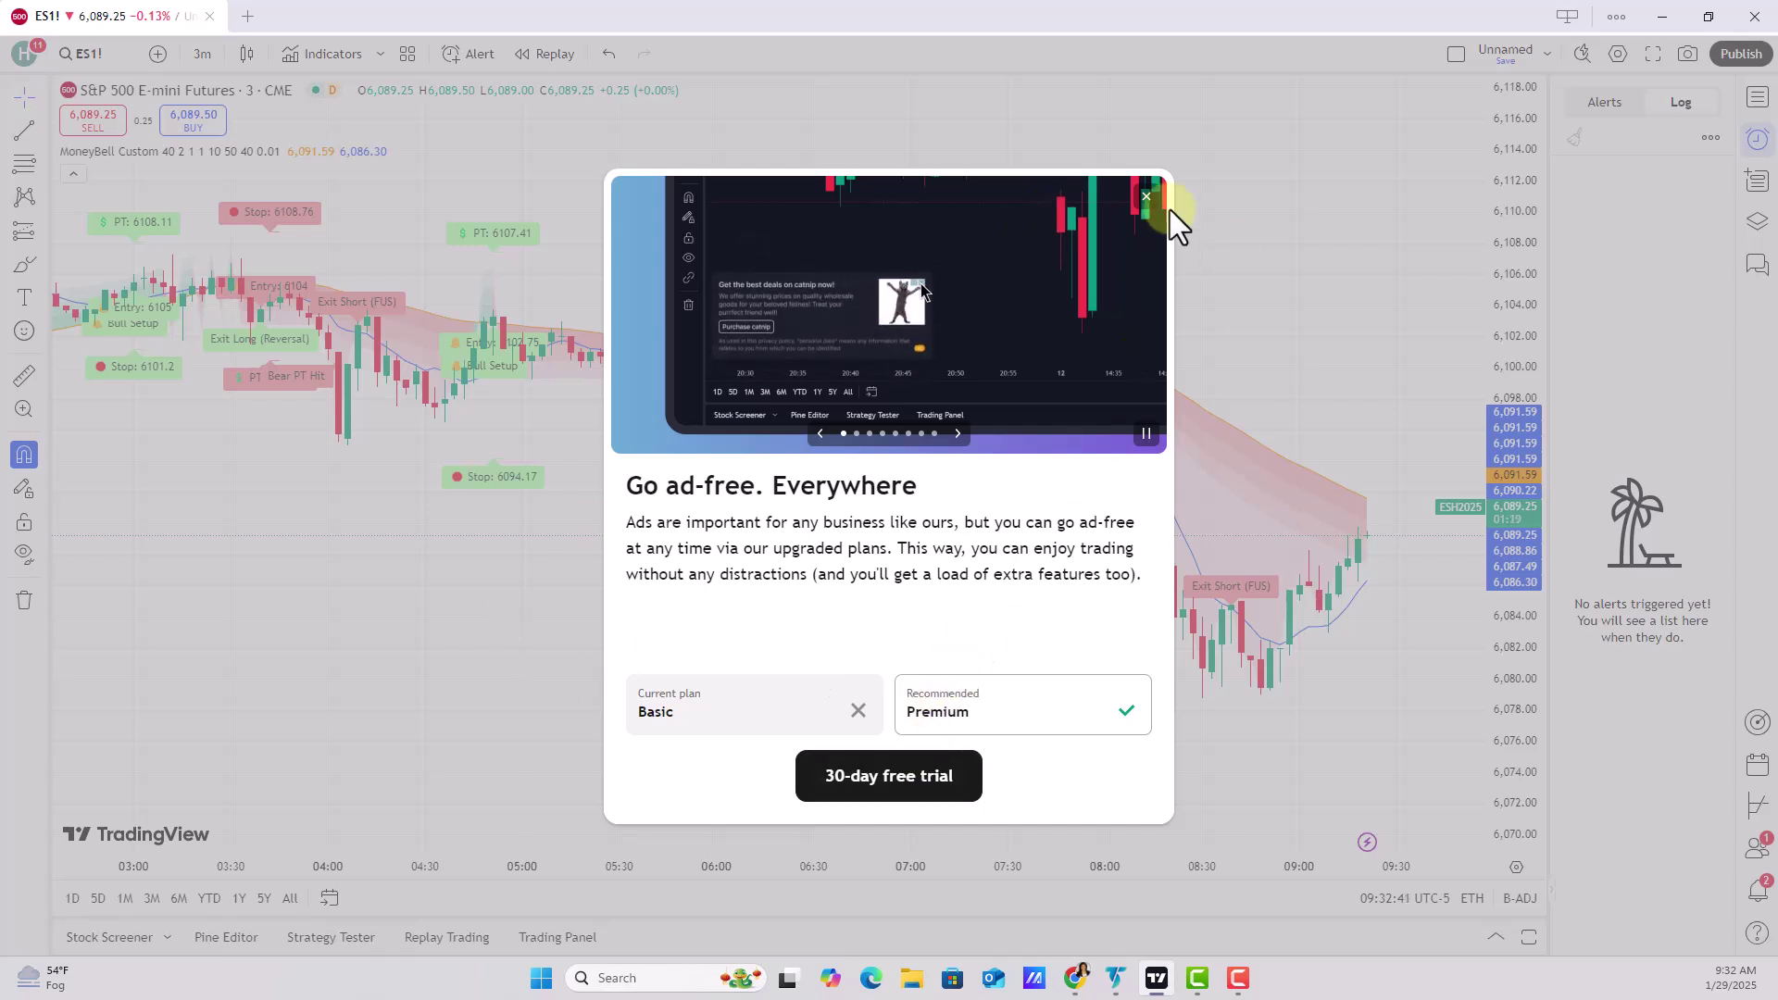
left_click(1147, 196)
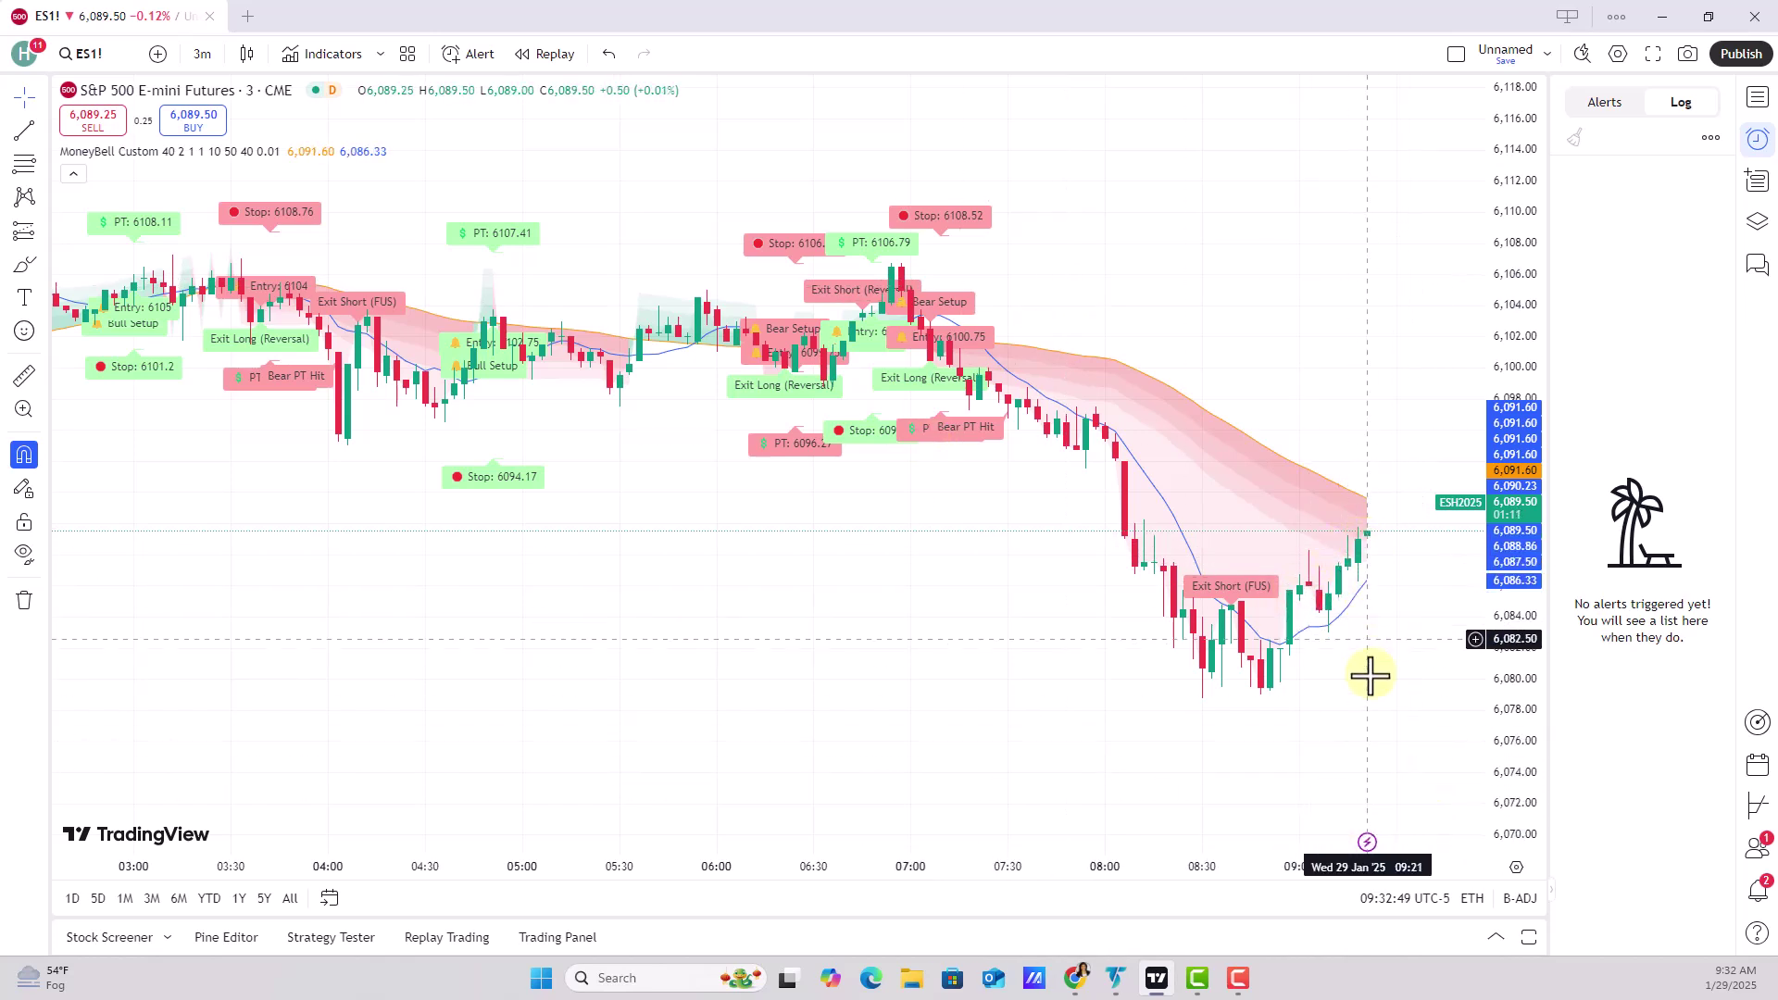
left_click_drag(1365, 674, 1318, 670)
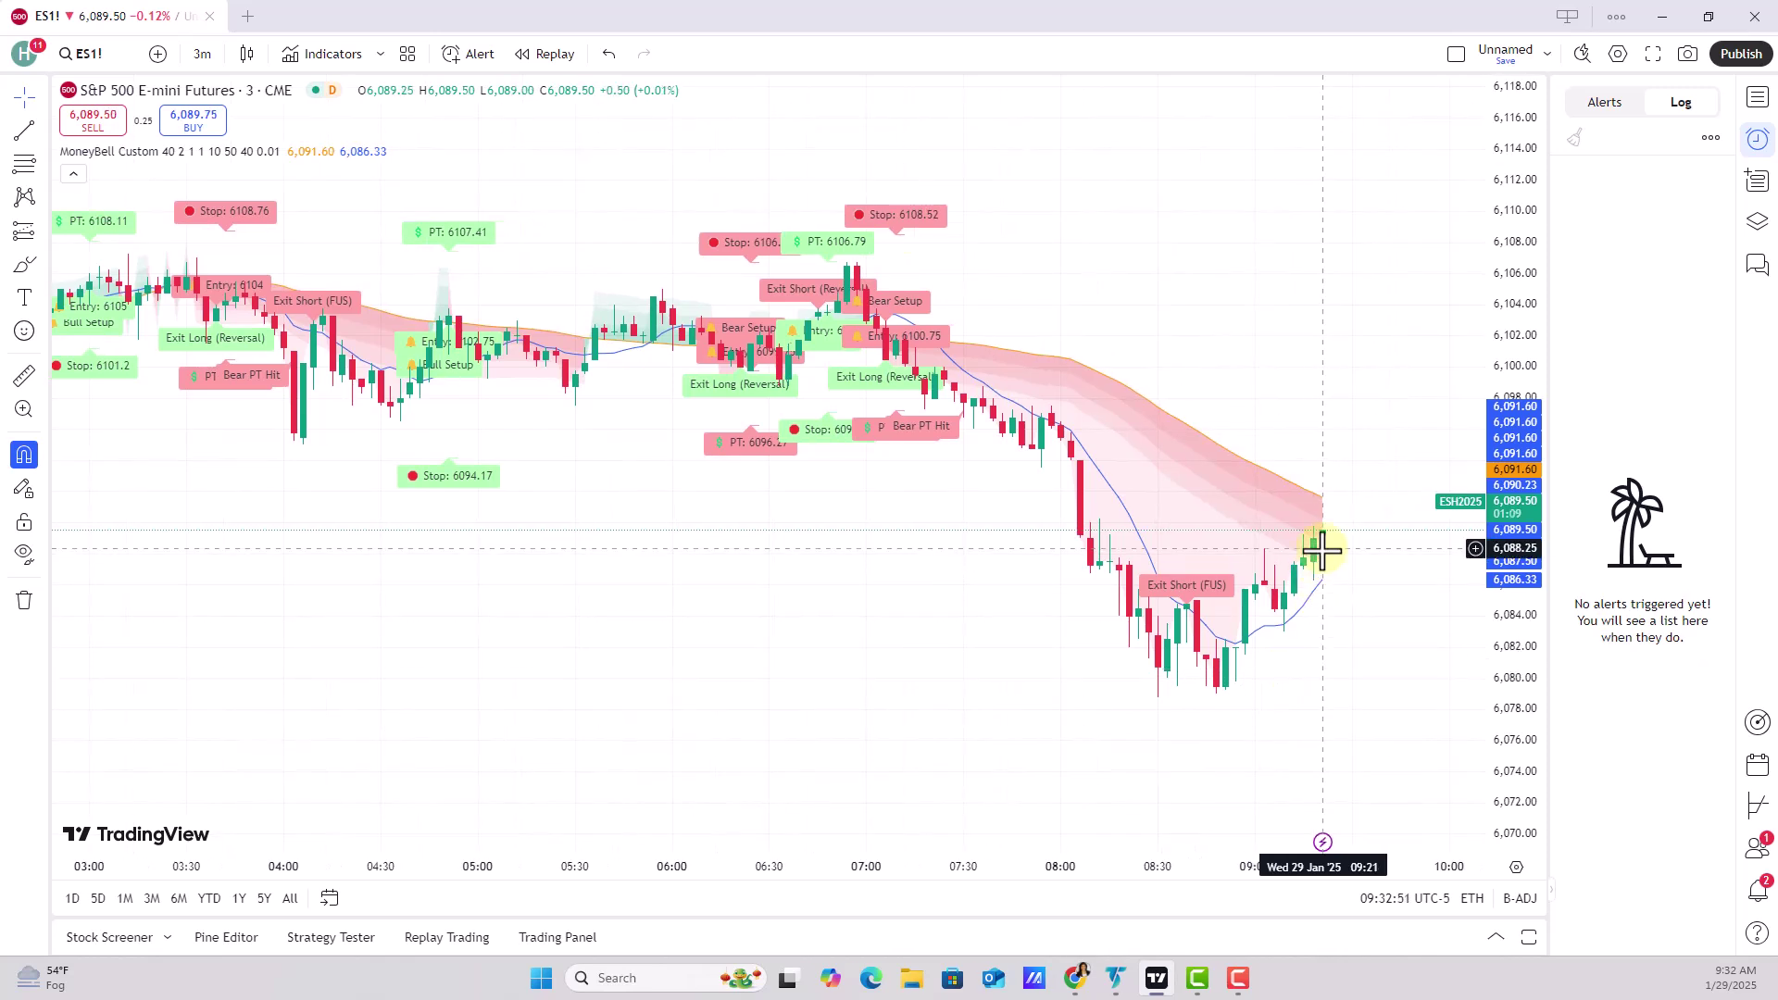
key("ctrl+t")
left_click(396, 175)
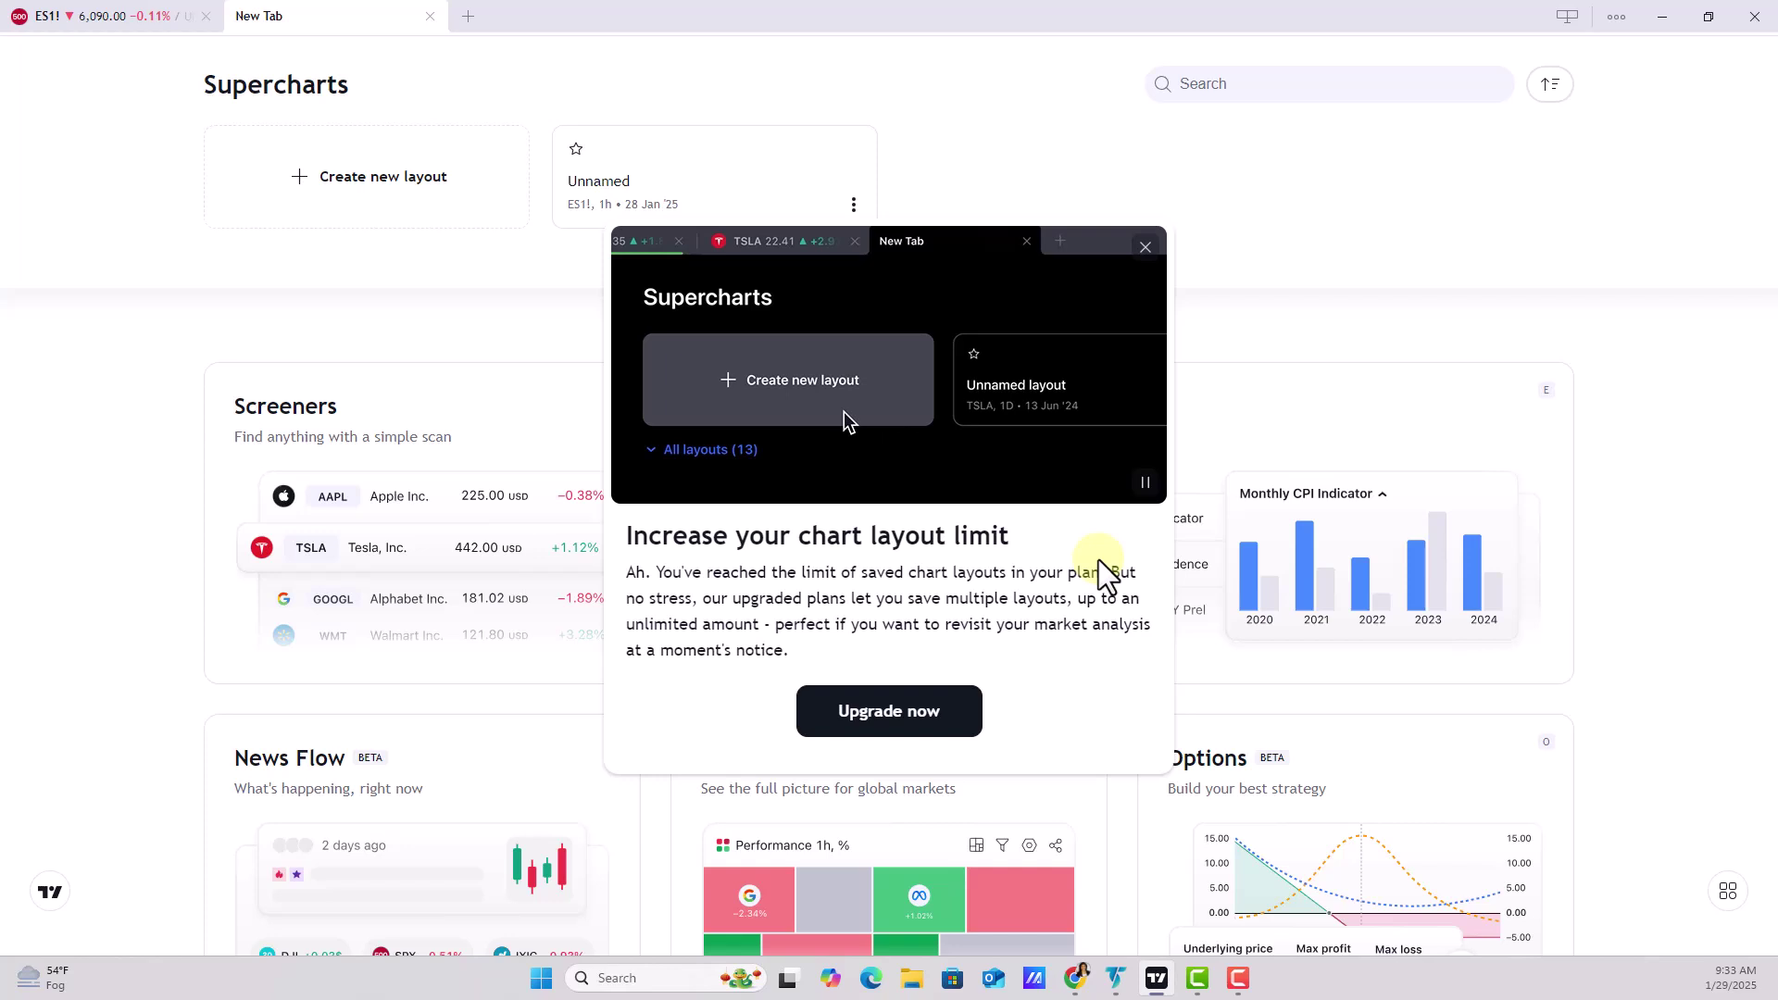
Review the Essential, Plus and Premium plan prices and features, then minimize the browser
left_click(891, 727)
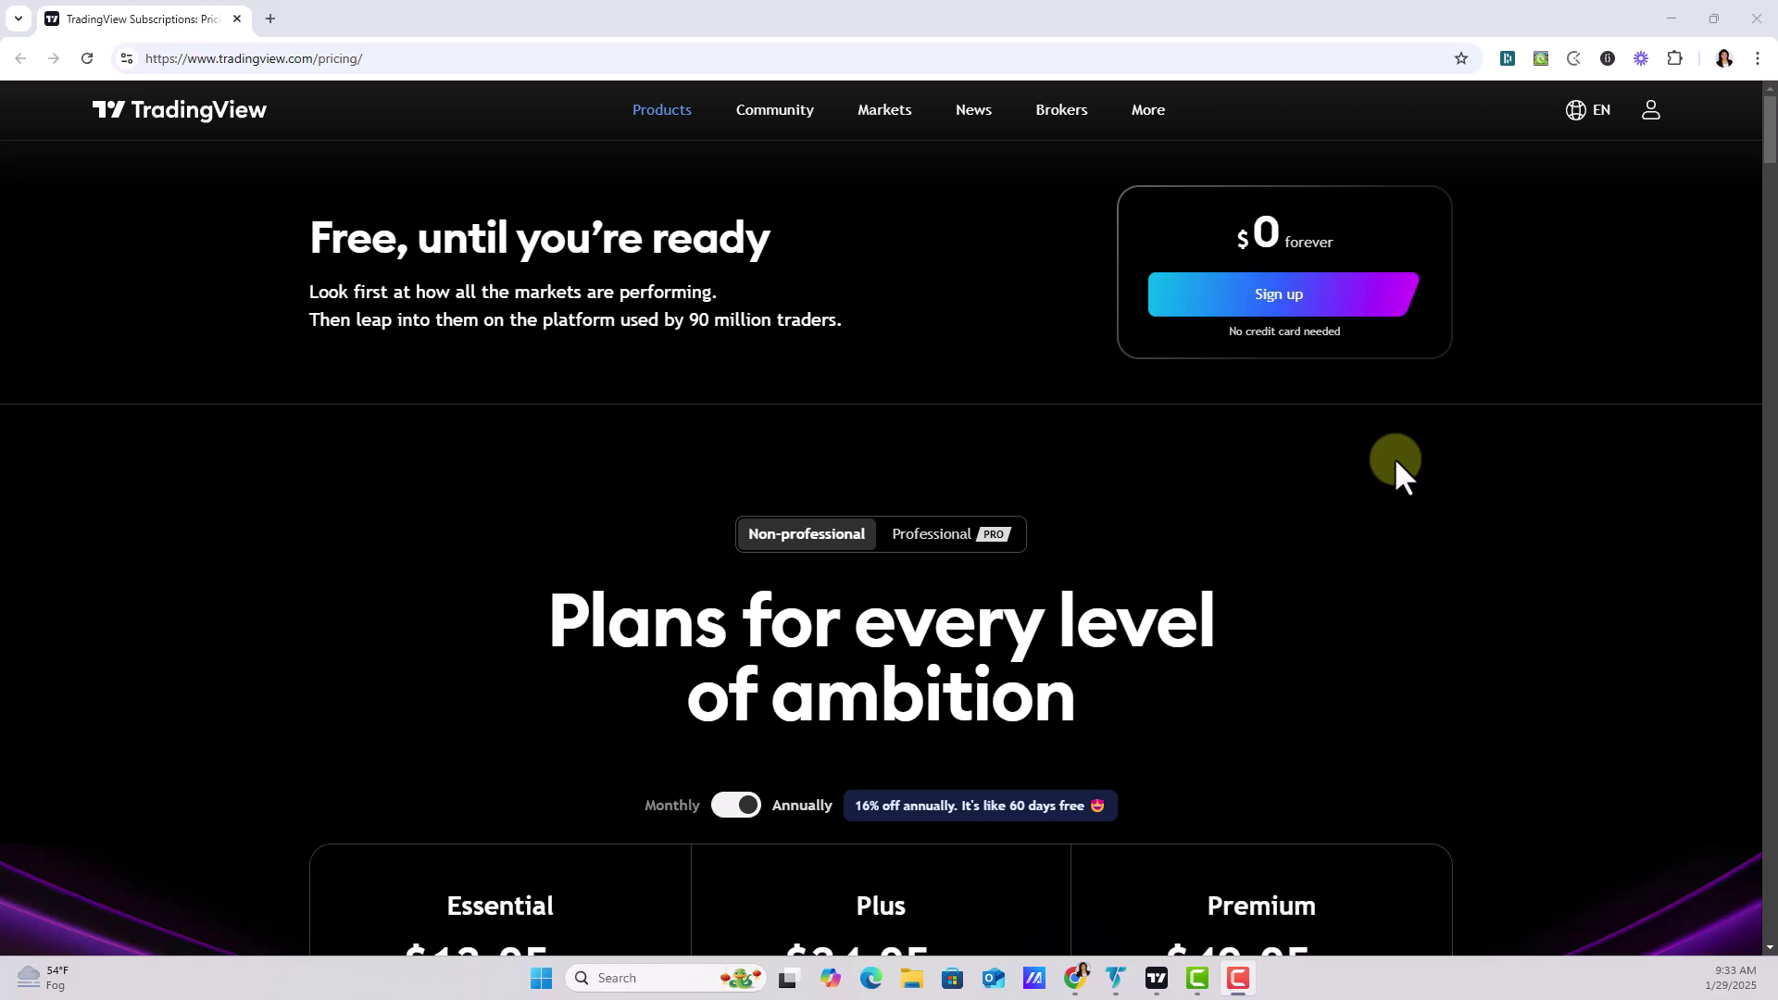
scroll(1396, 462, "down", 4)
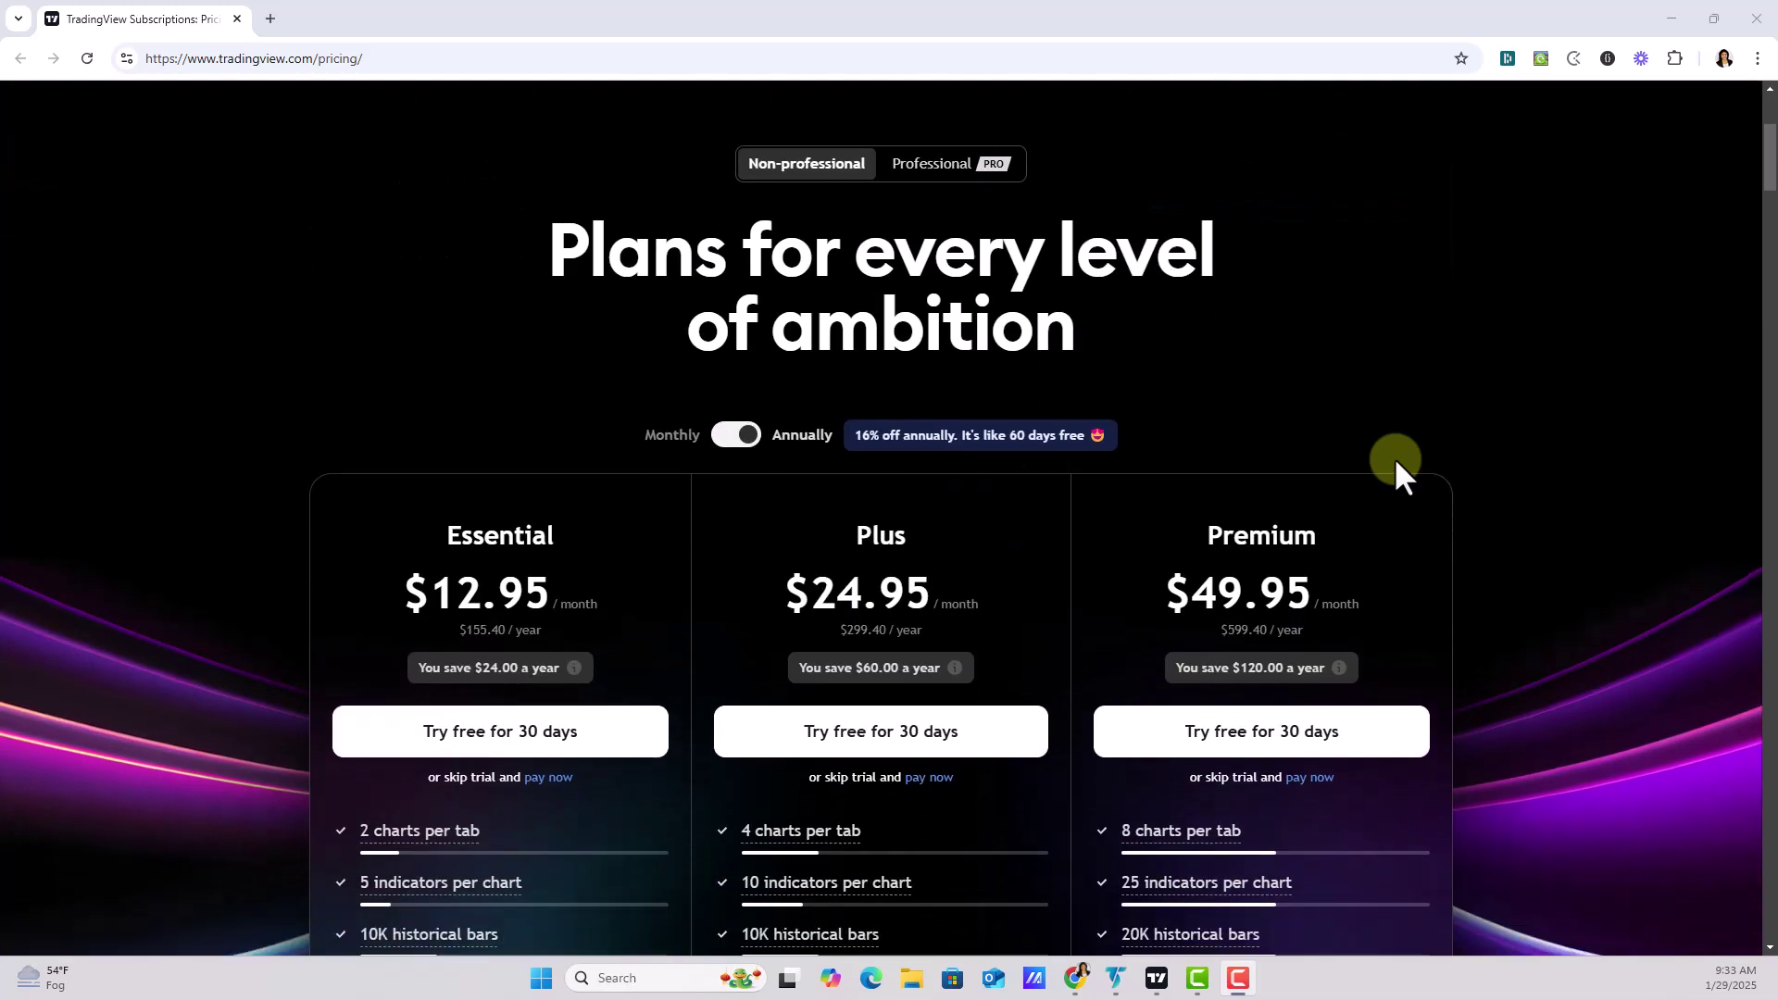
scroll(1395, 472, "down", 2)
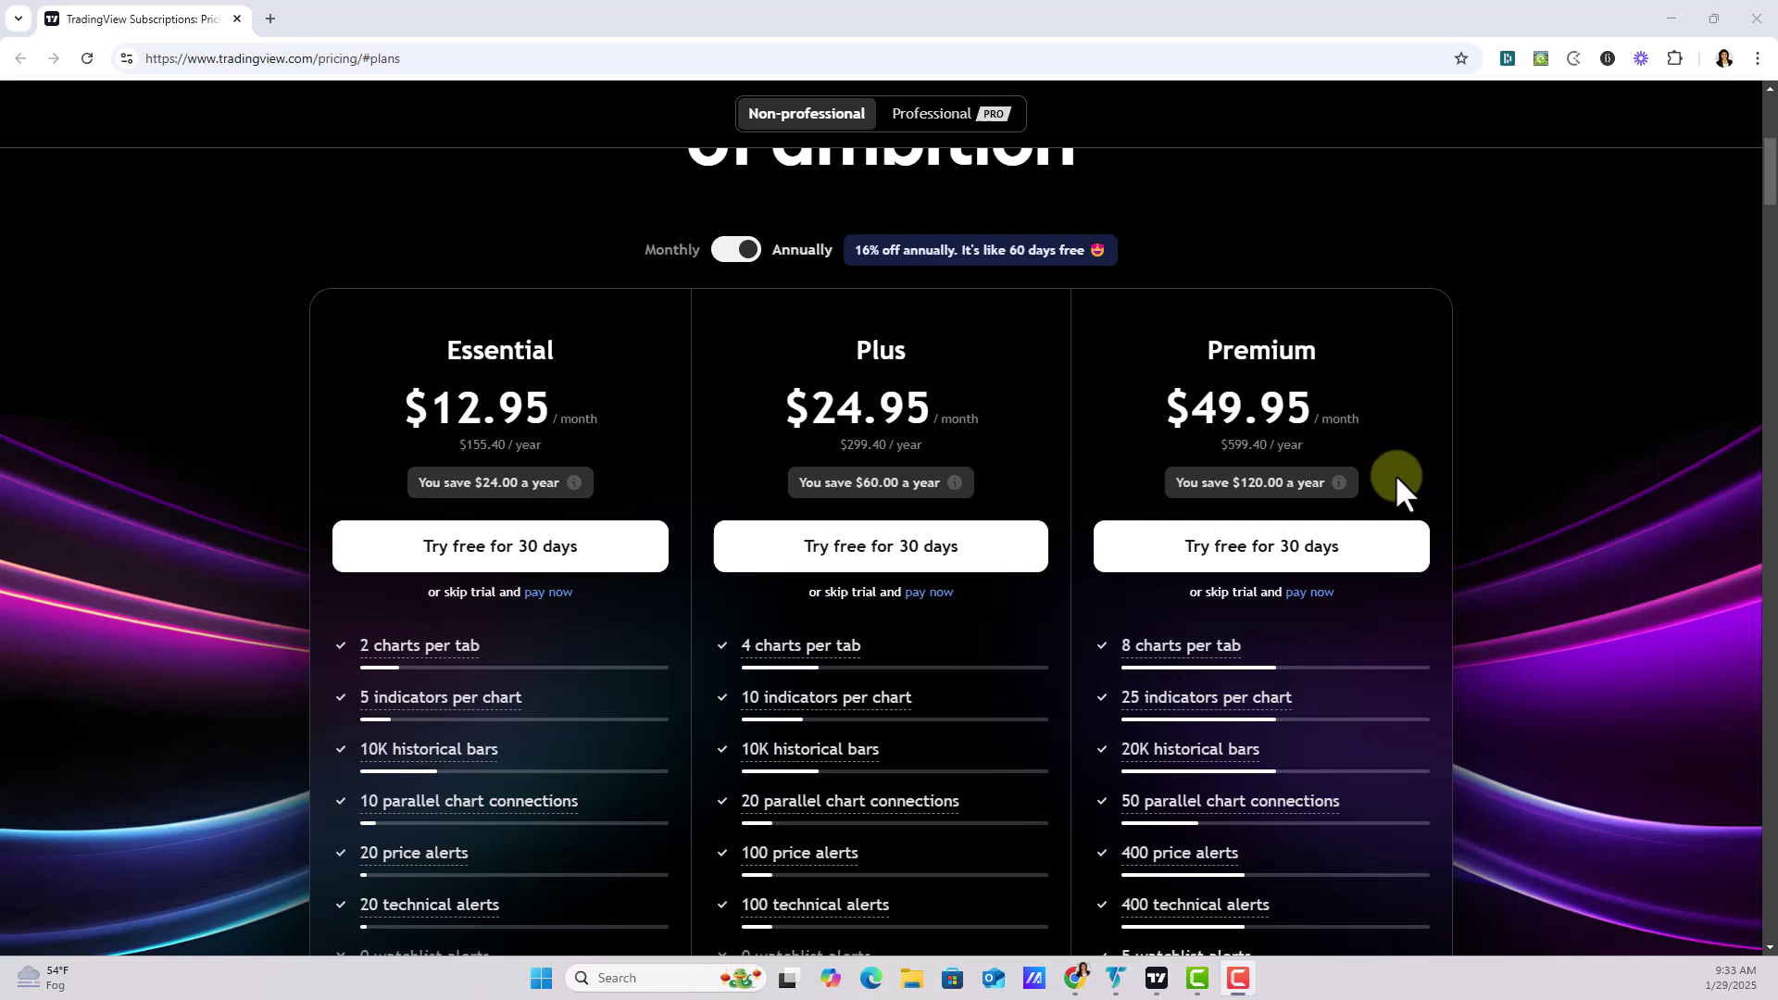
scroll(1395, 474, "down", 3)
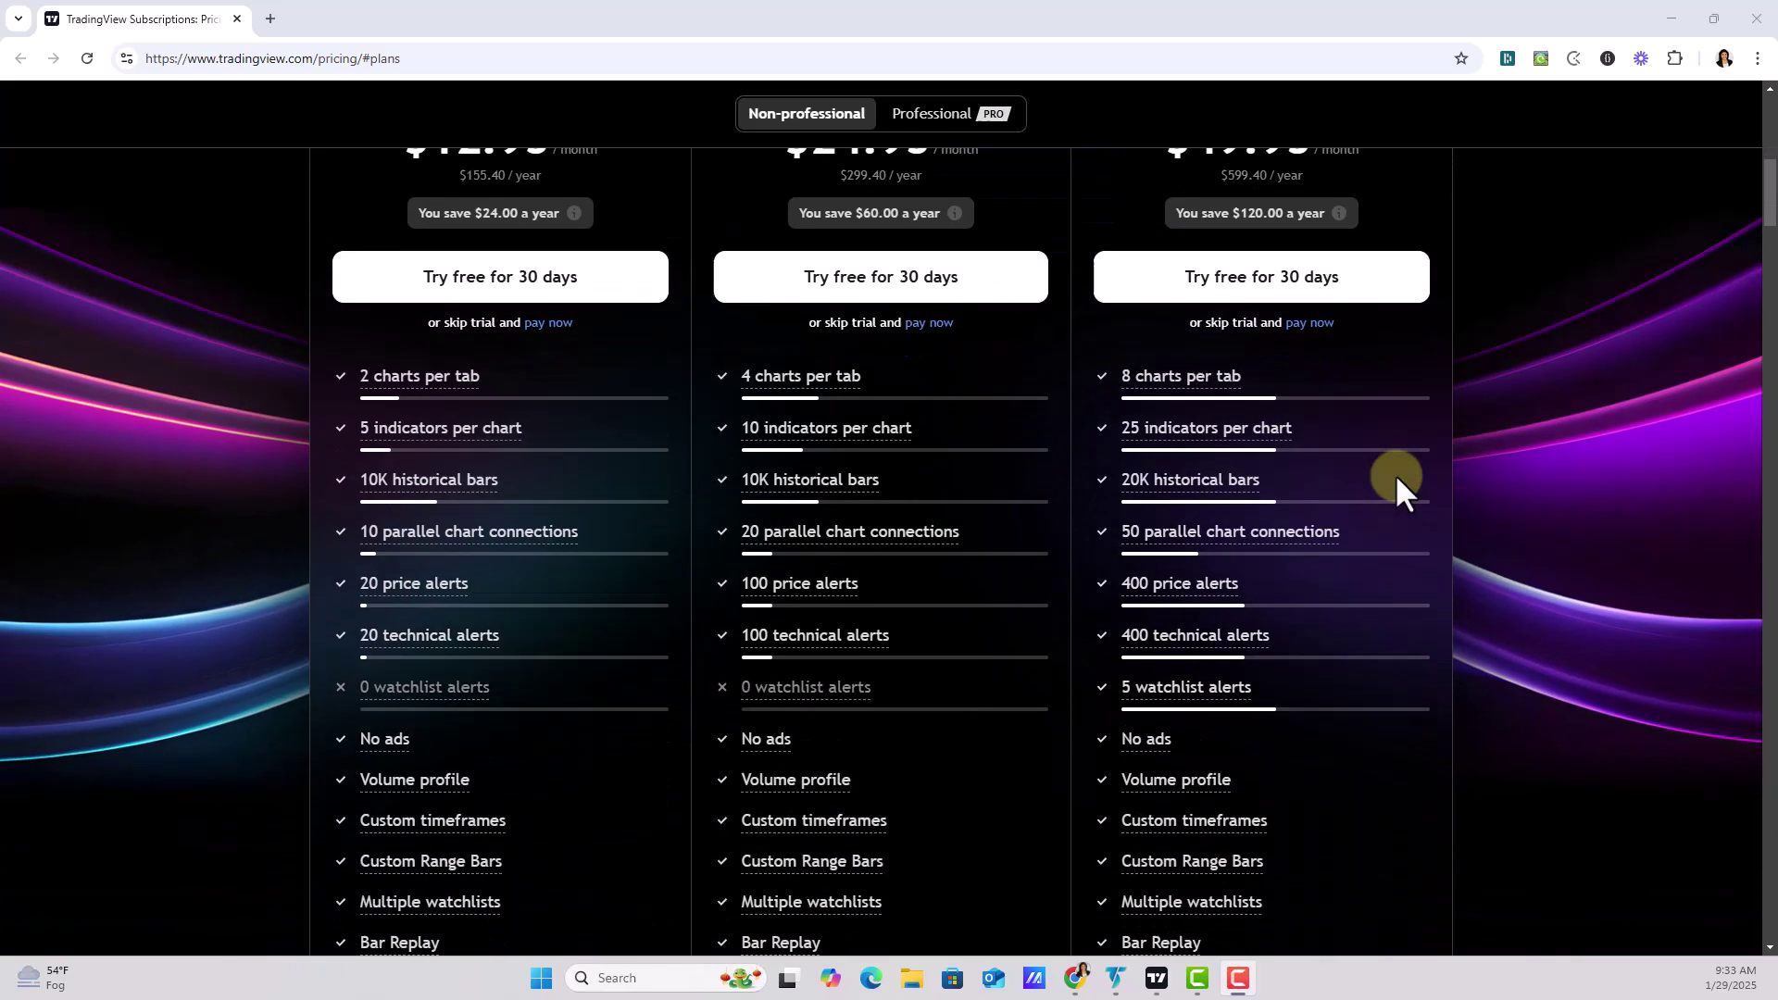
scroll(1395, 475, "down", 2)
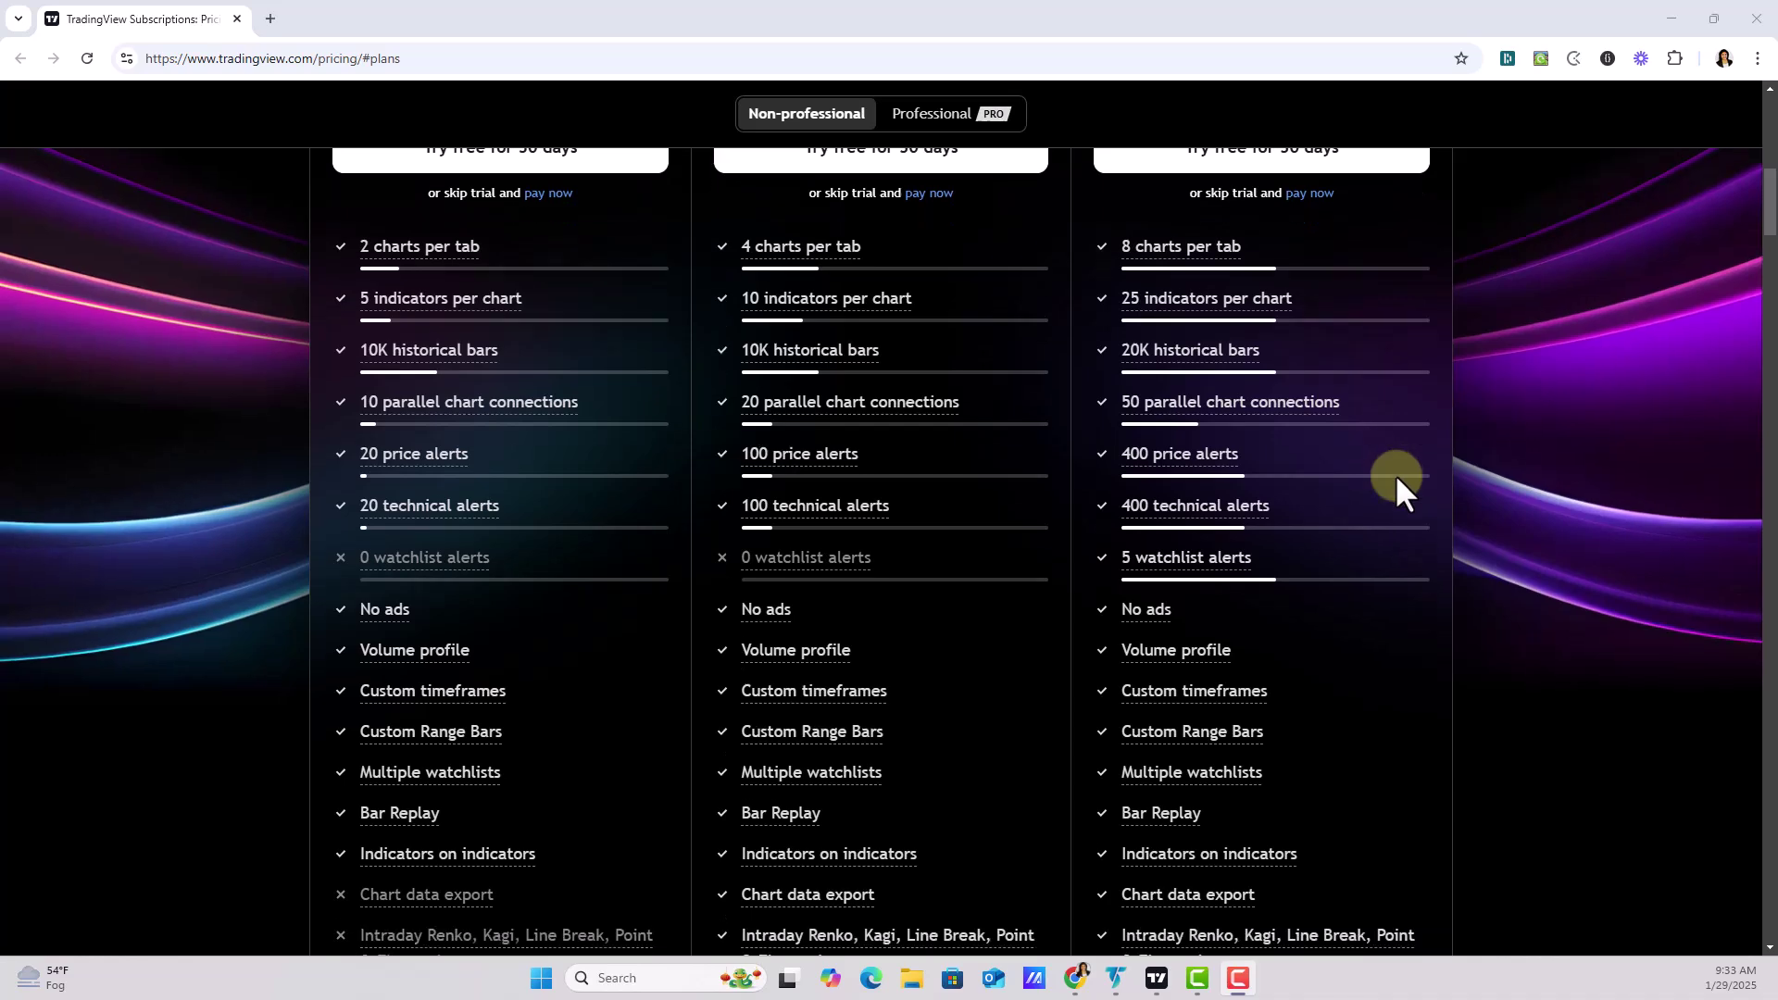
scroll(1395, 474, "down", 3)
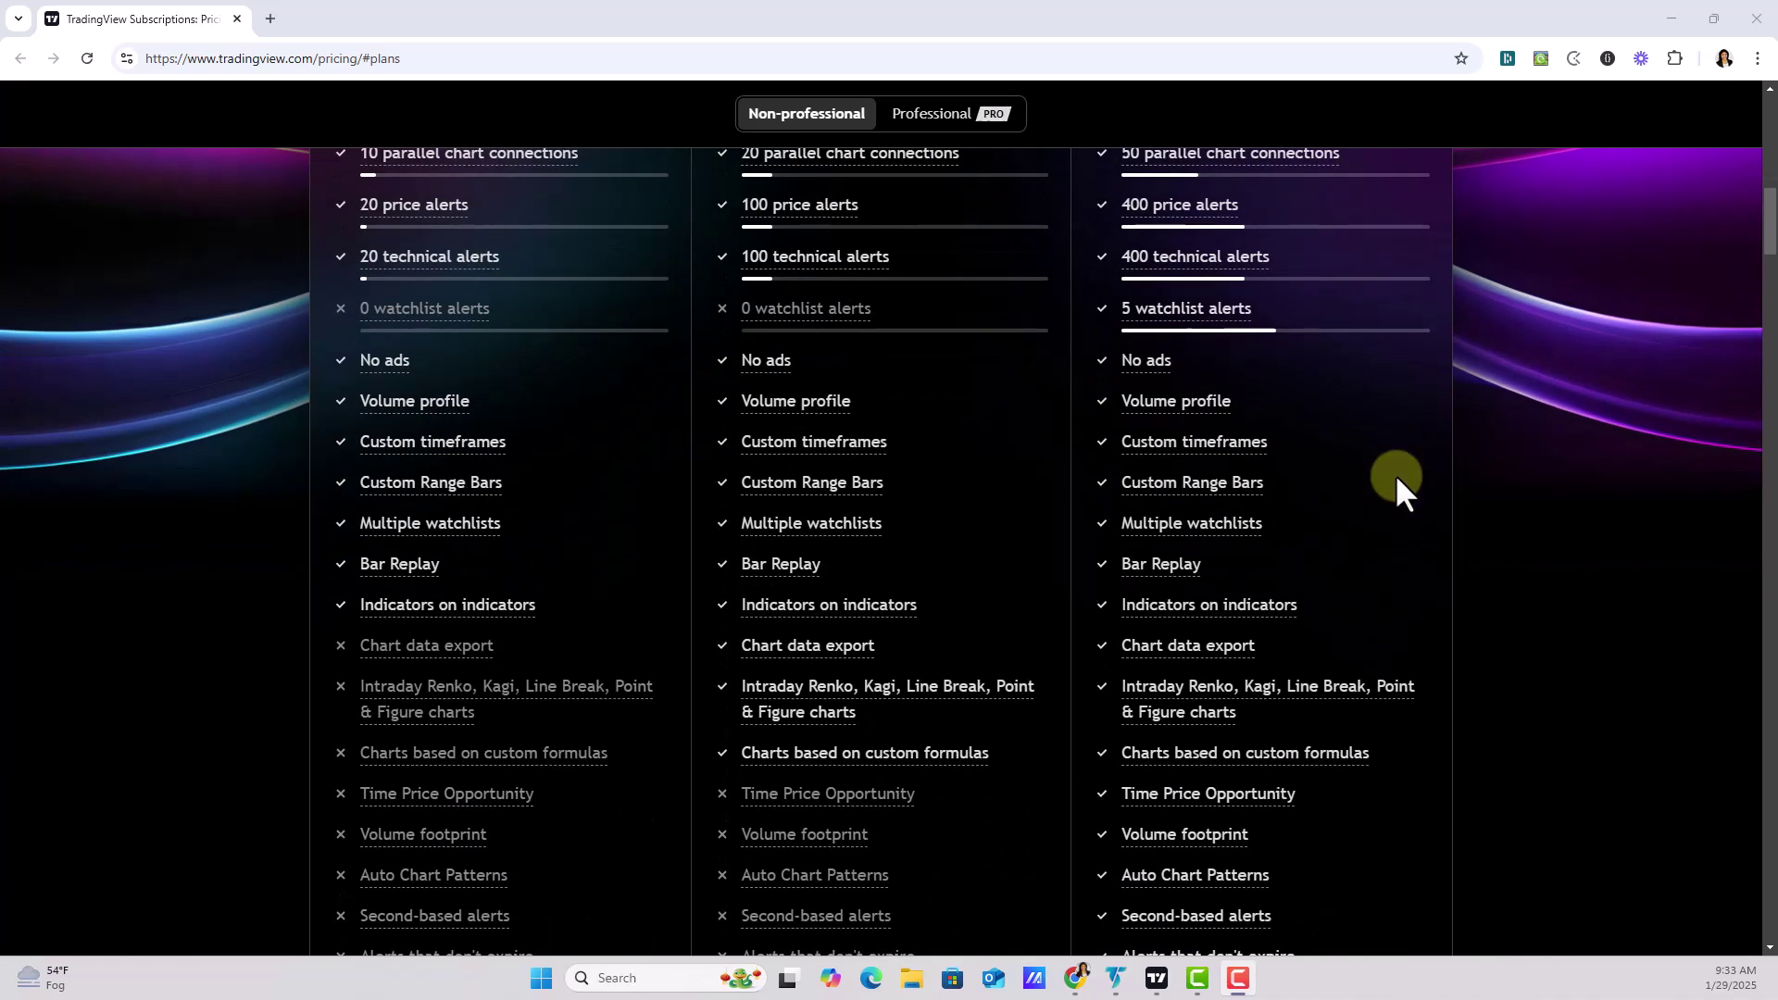
scroll(1395, 474, "down", 5)
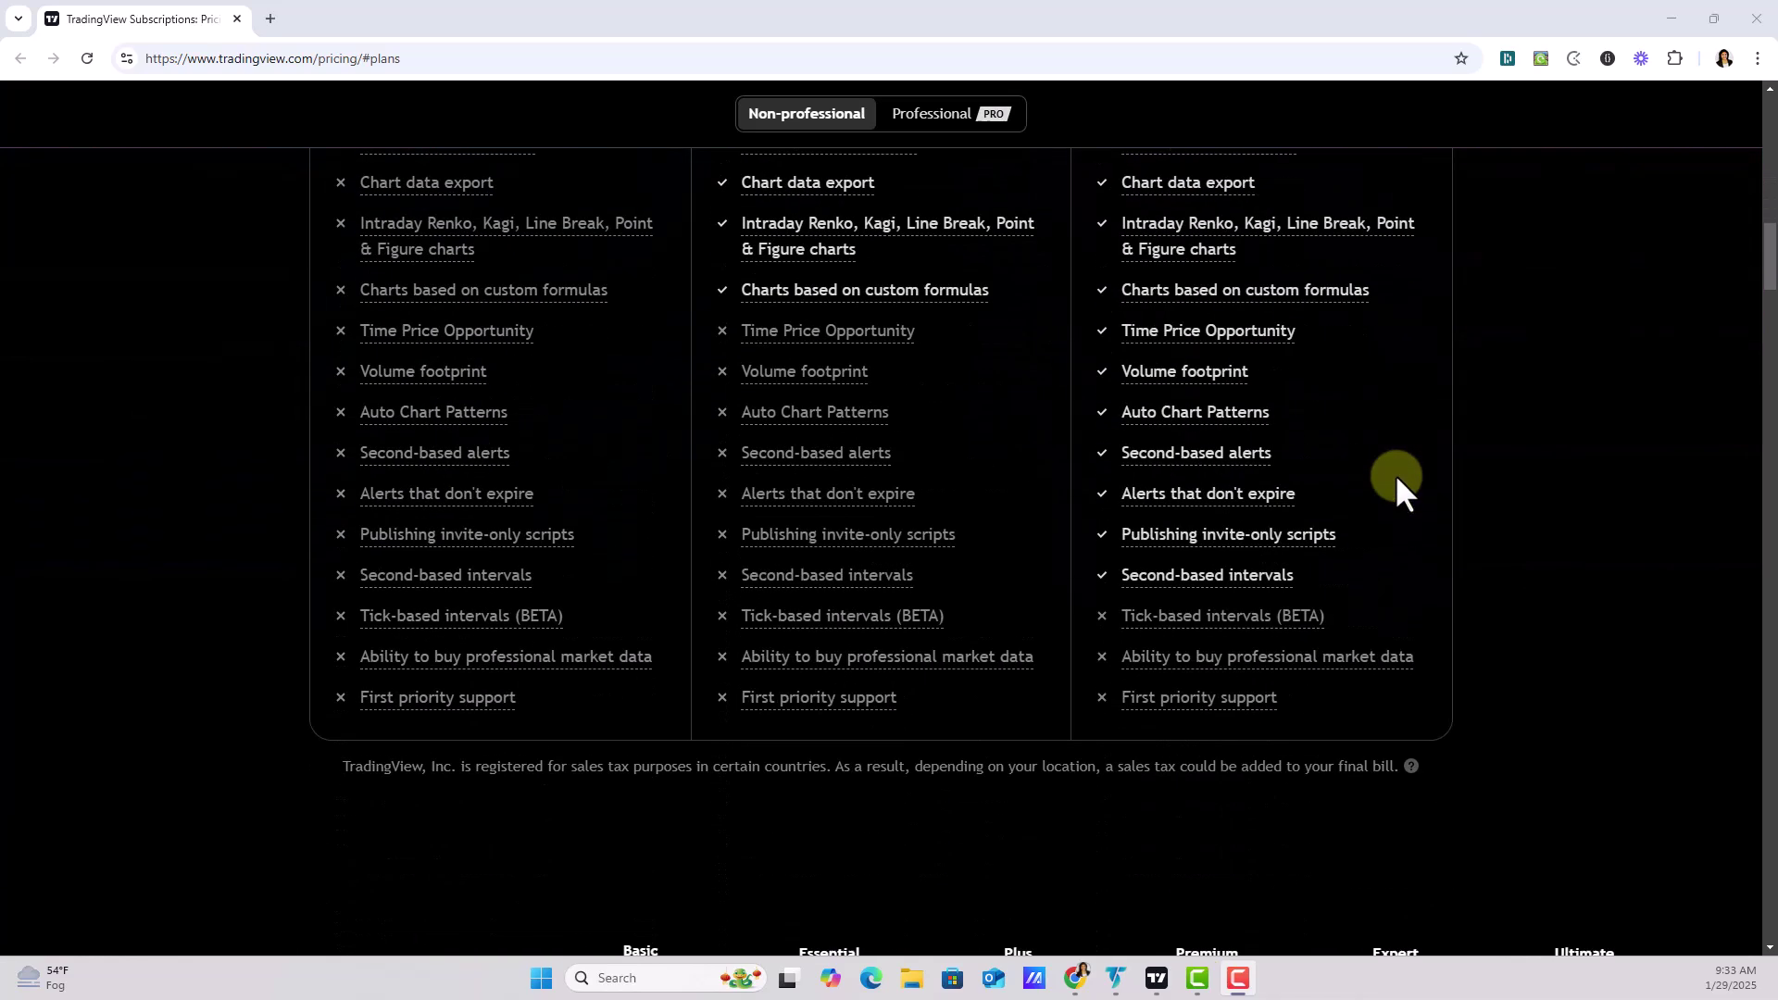
left_click(1658, 13)
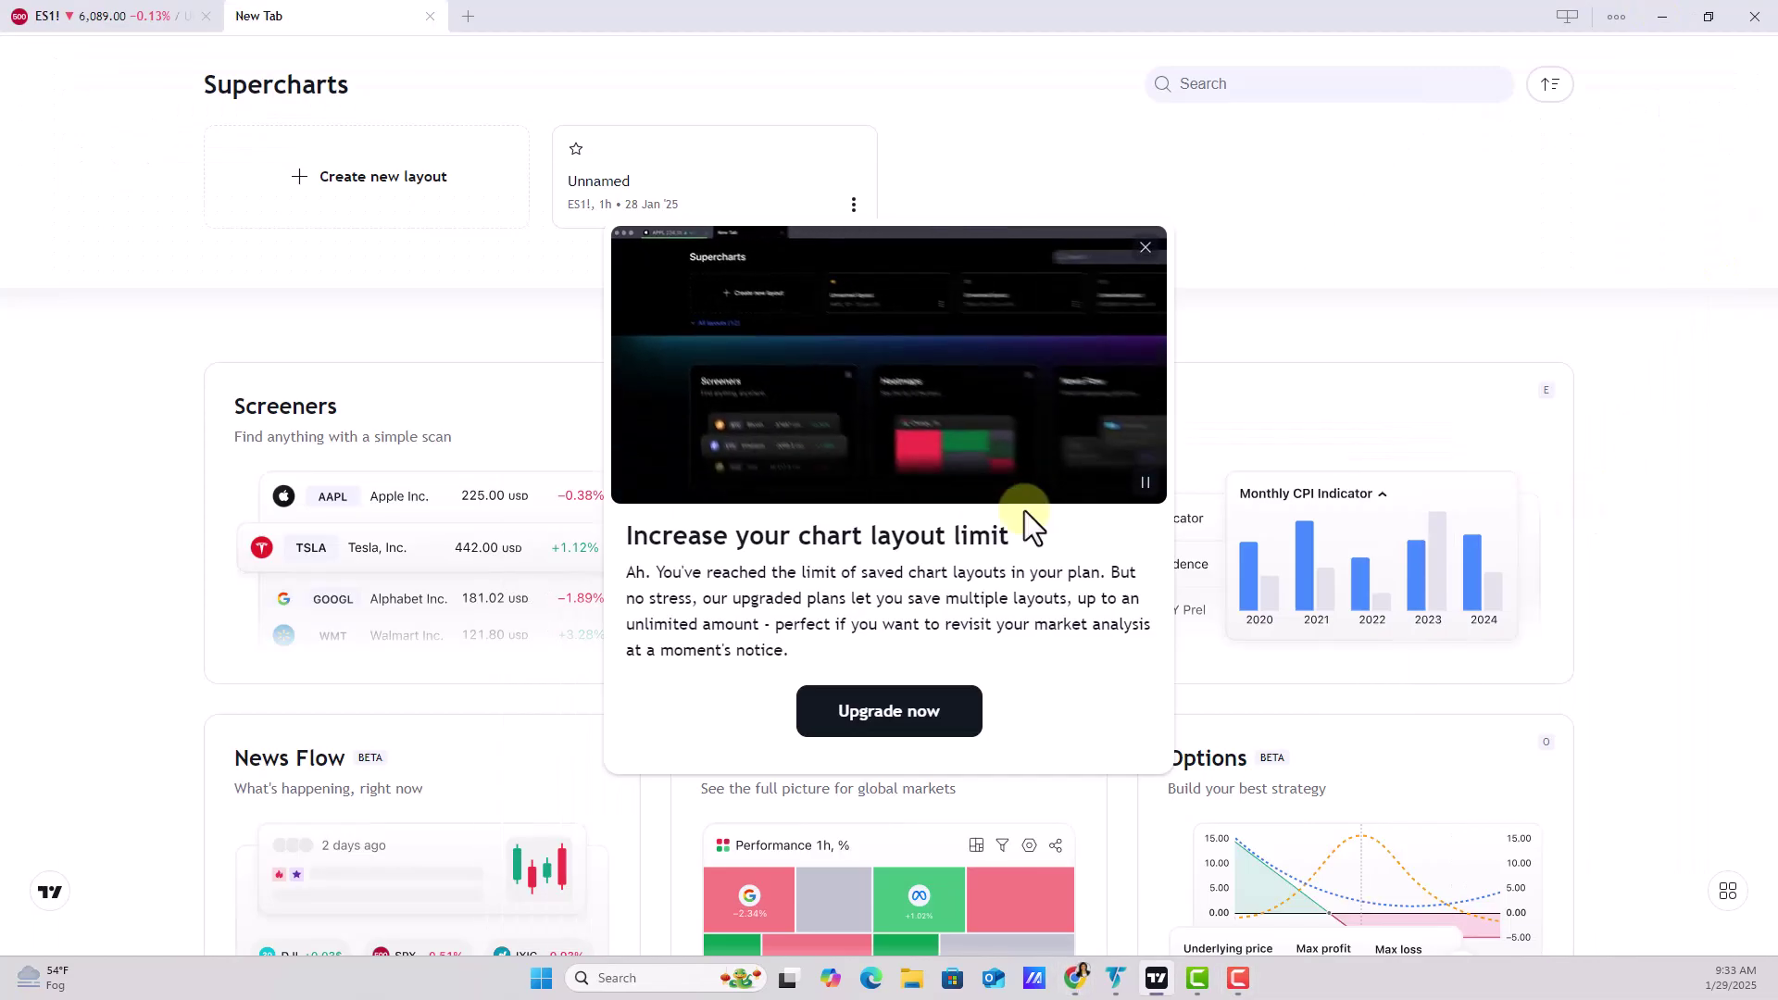
Open the 'Data is delayed by 10 minutes' explanation for the ES1! chart's CME data
left_click(185, 16)
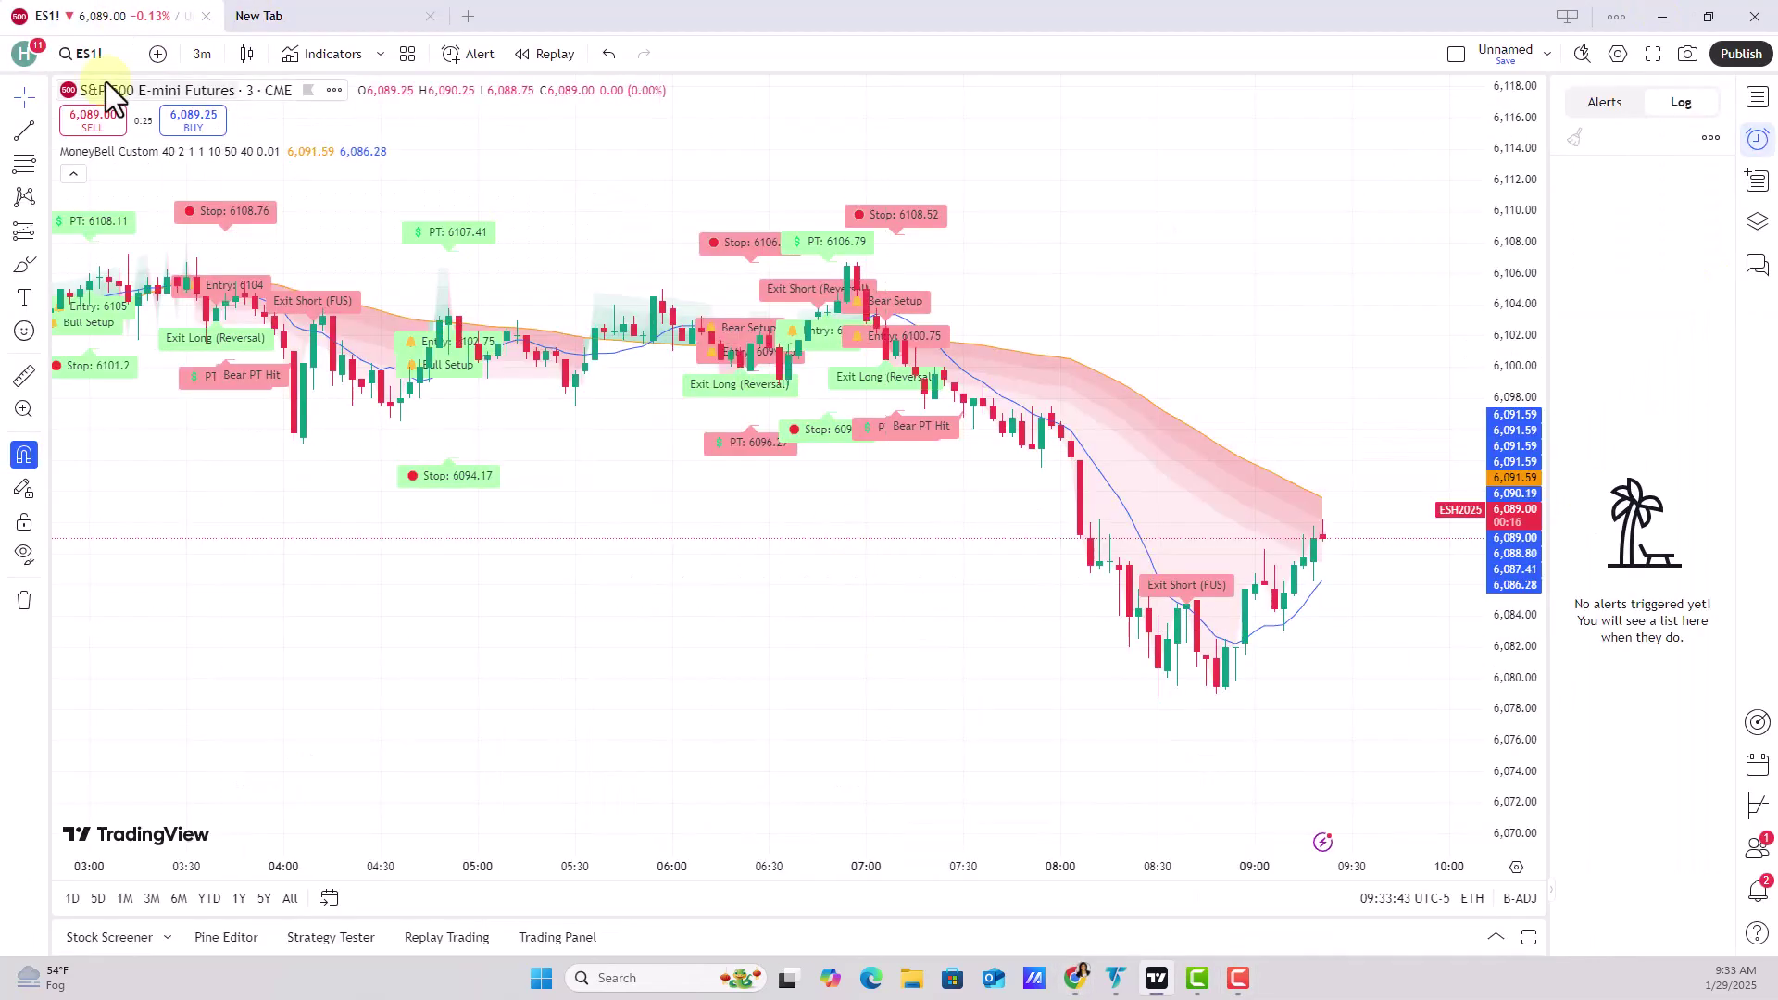
left_click(219, 92)
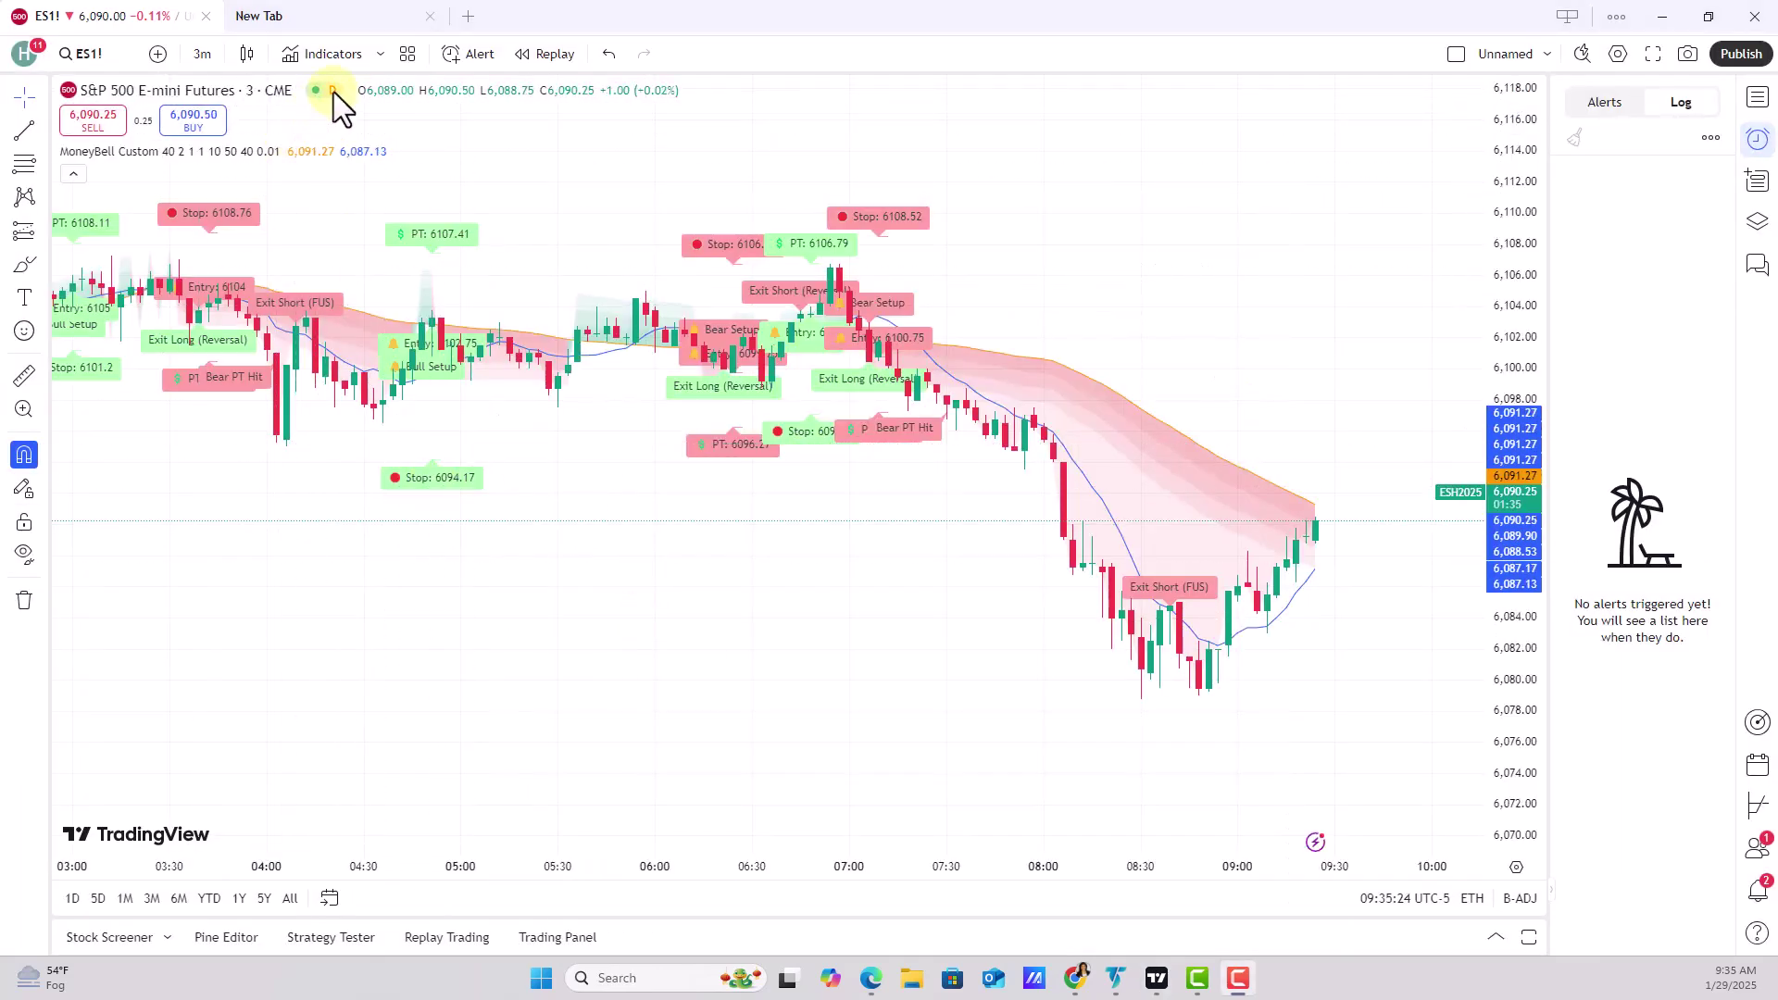
mouse_move(319, 92)
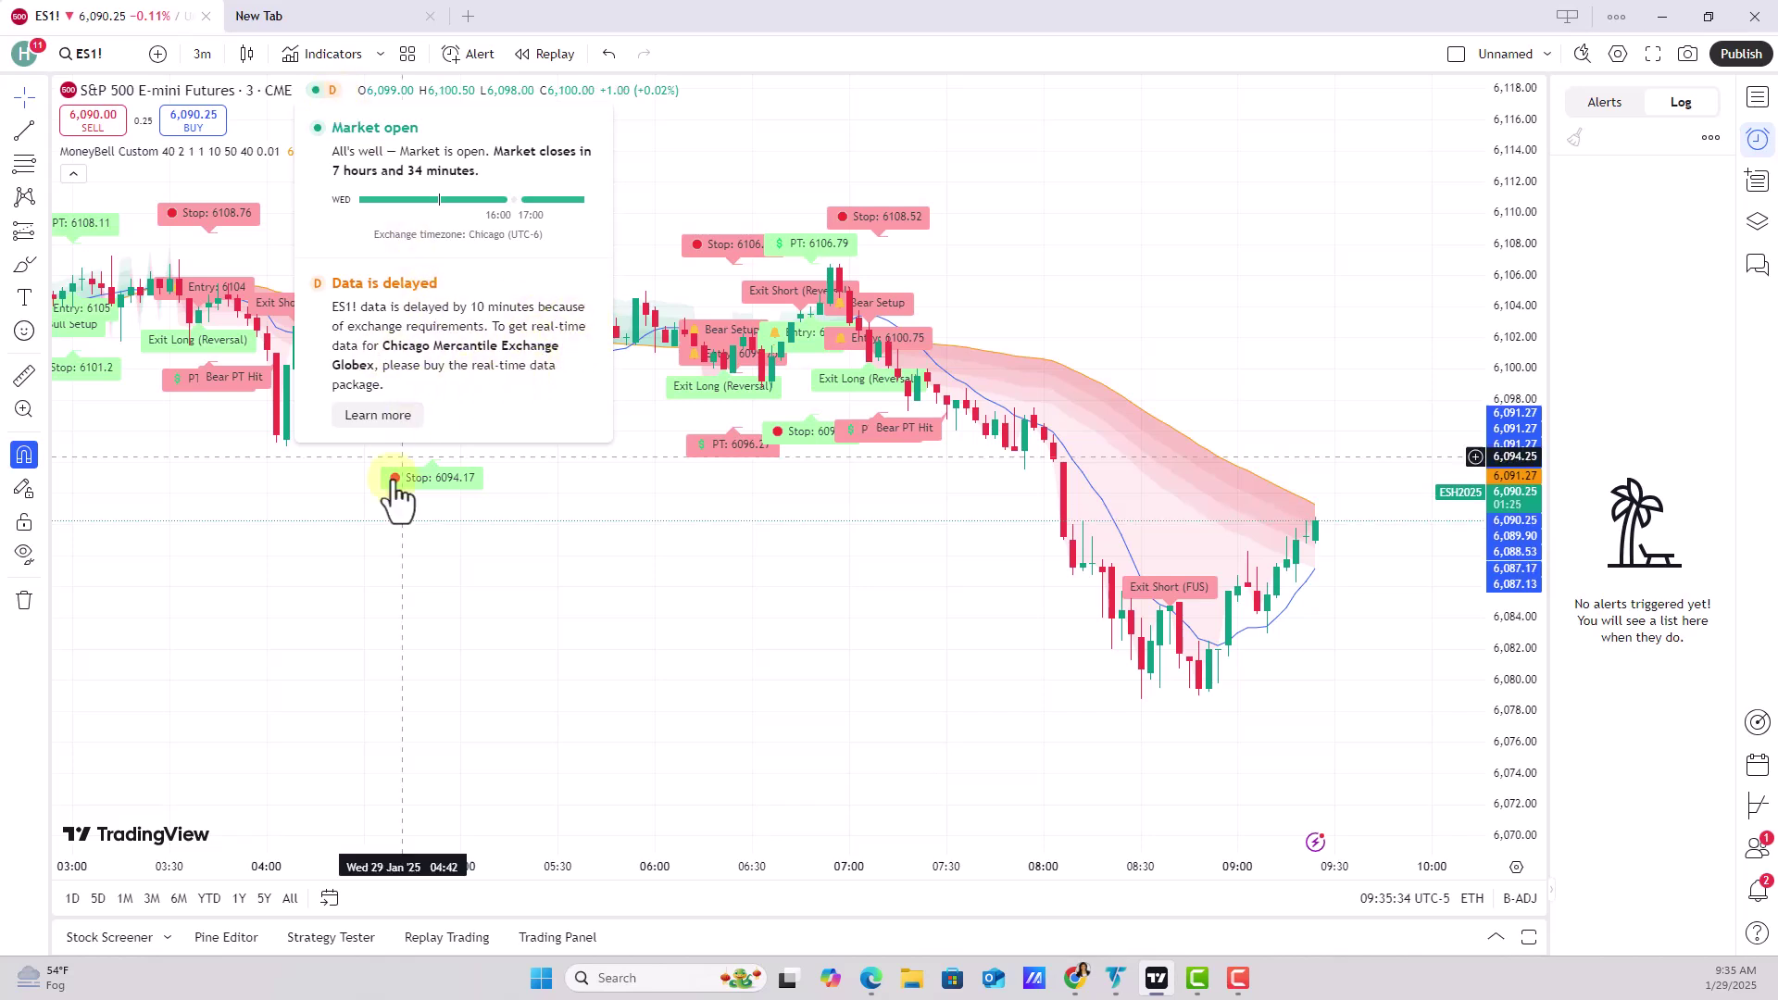
left_click(392, 419)
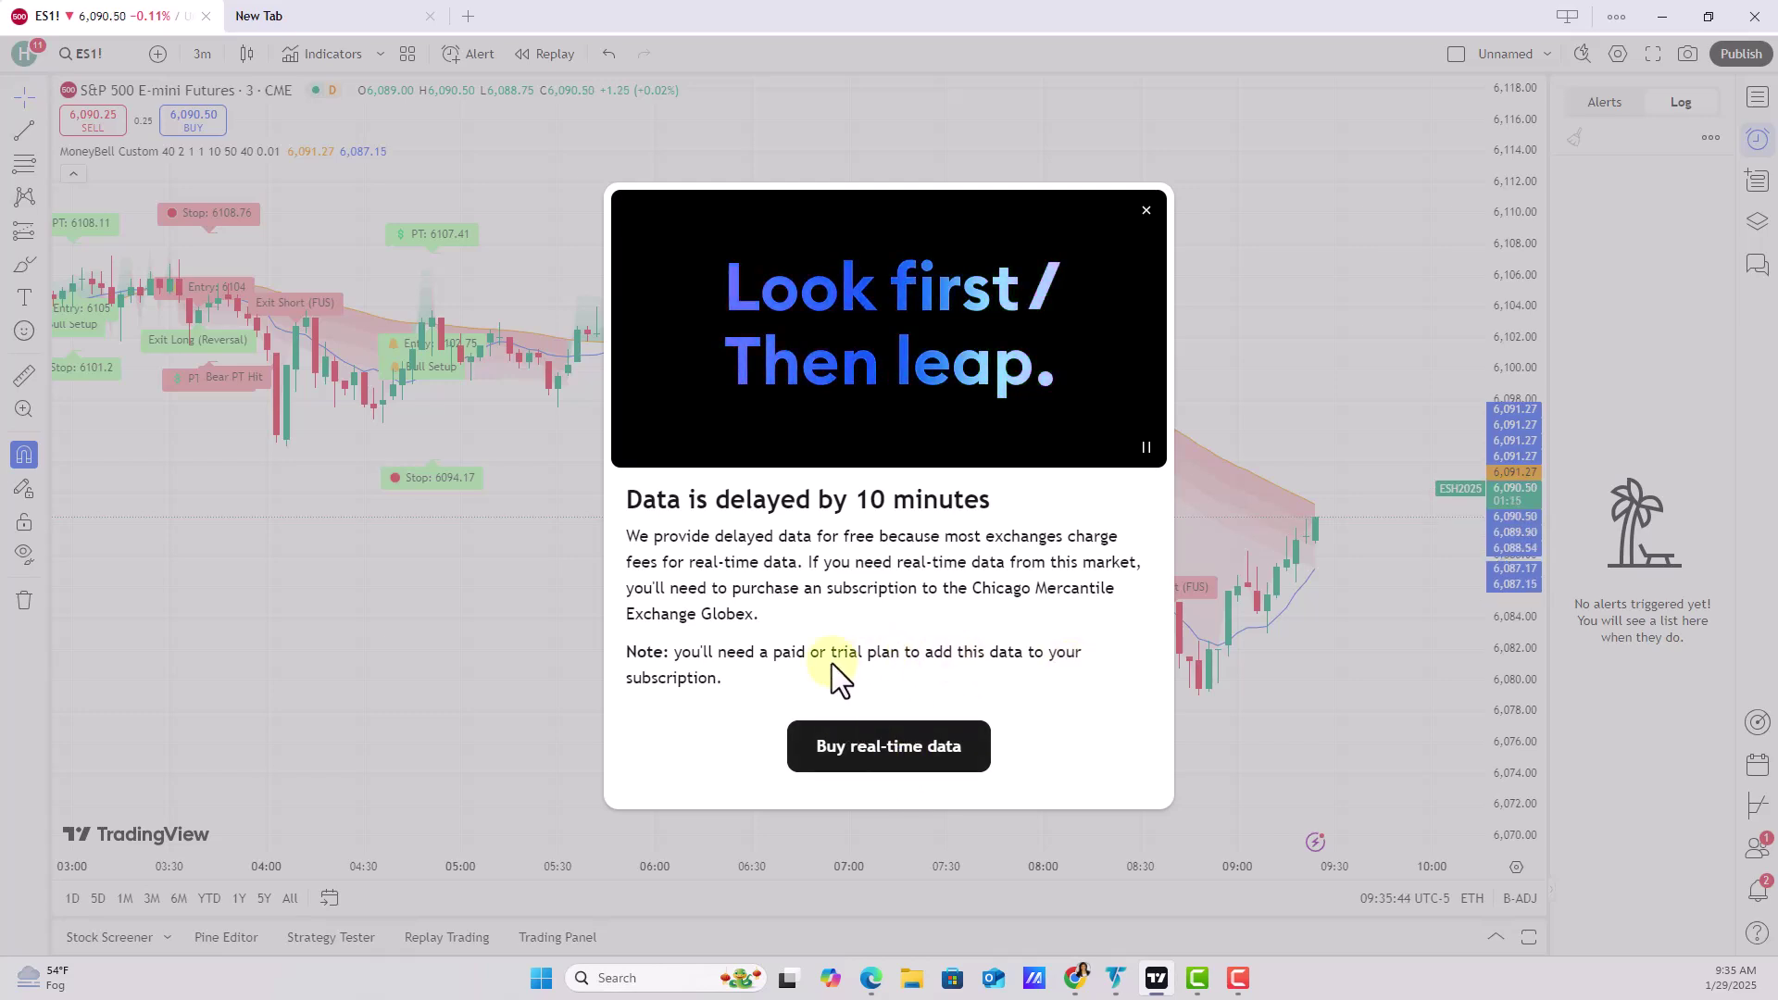
Open the real-time data plans and switch prices to monthly billing
left_click(921, 758)
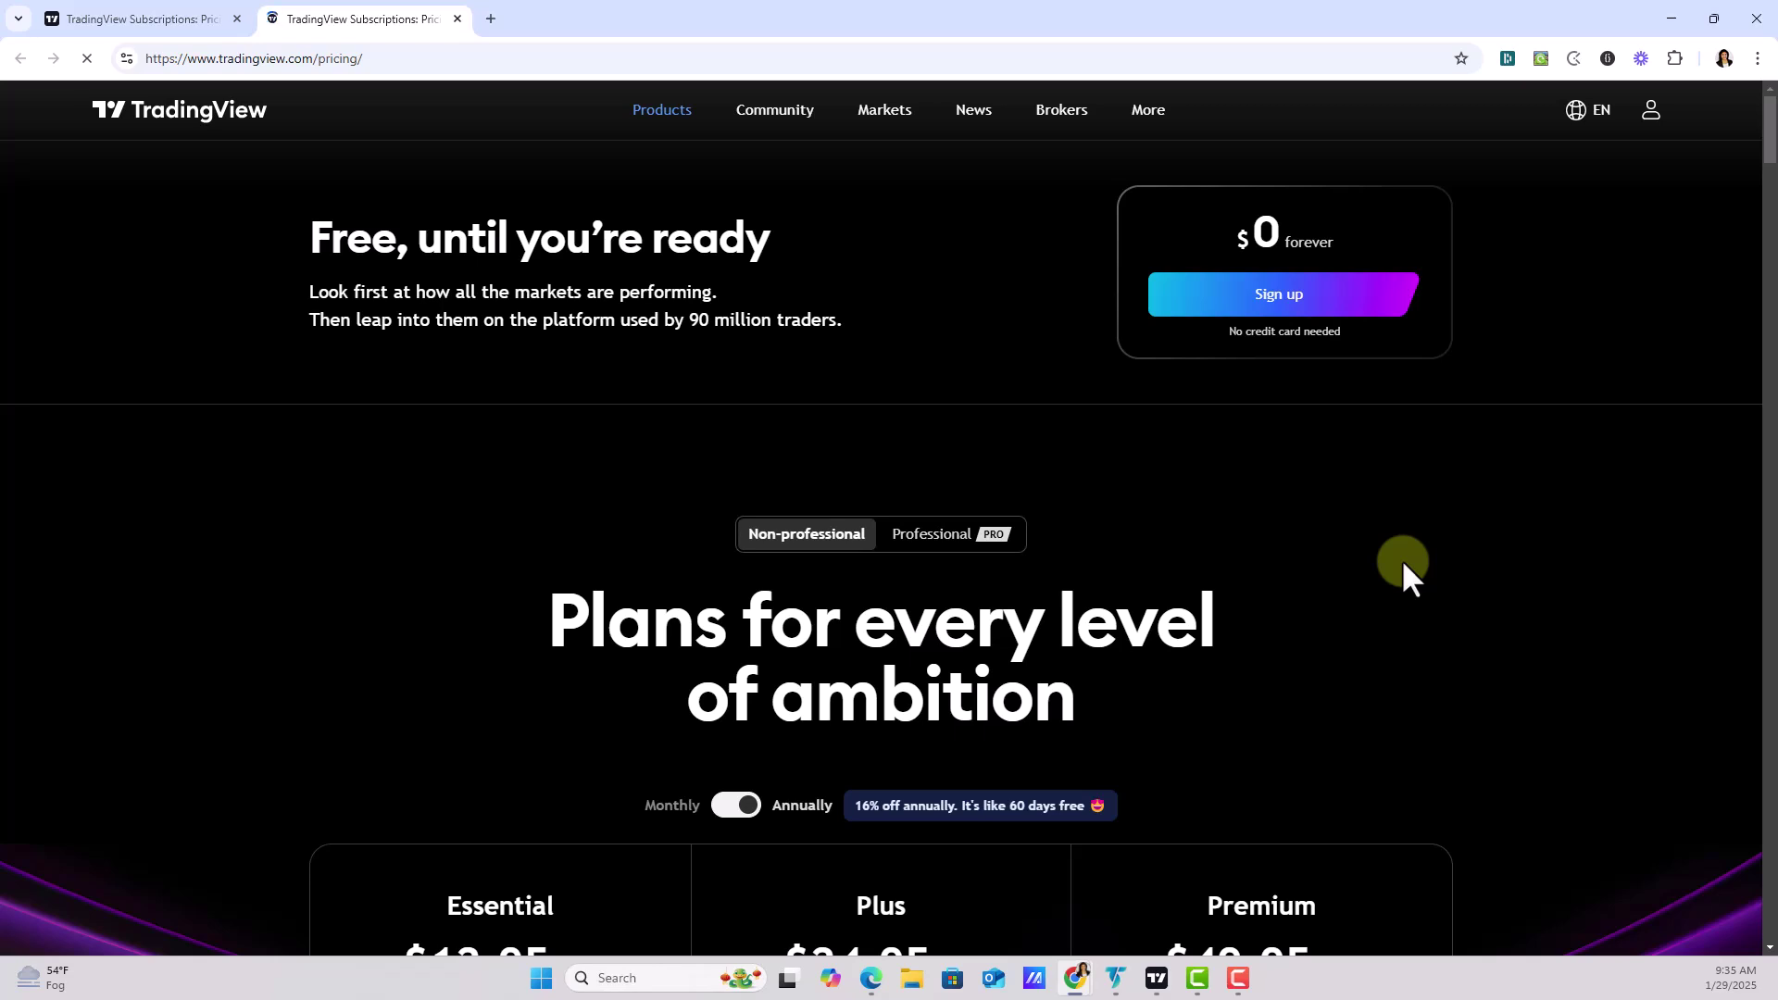
scroll(1392, 554, "down", 4)
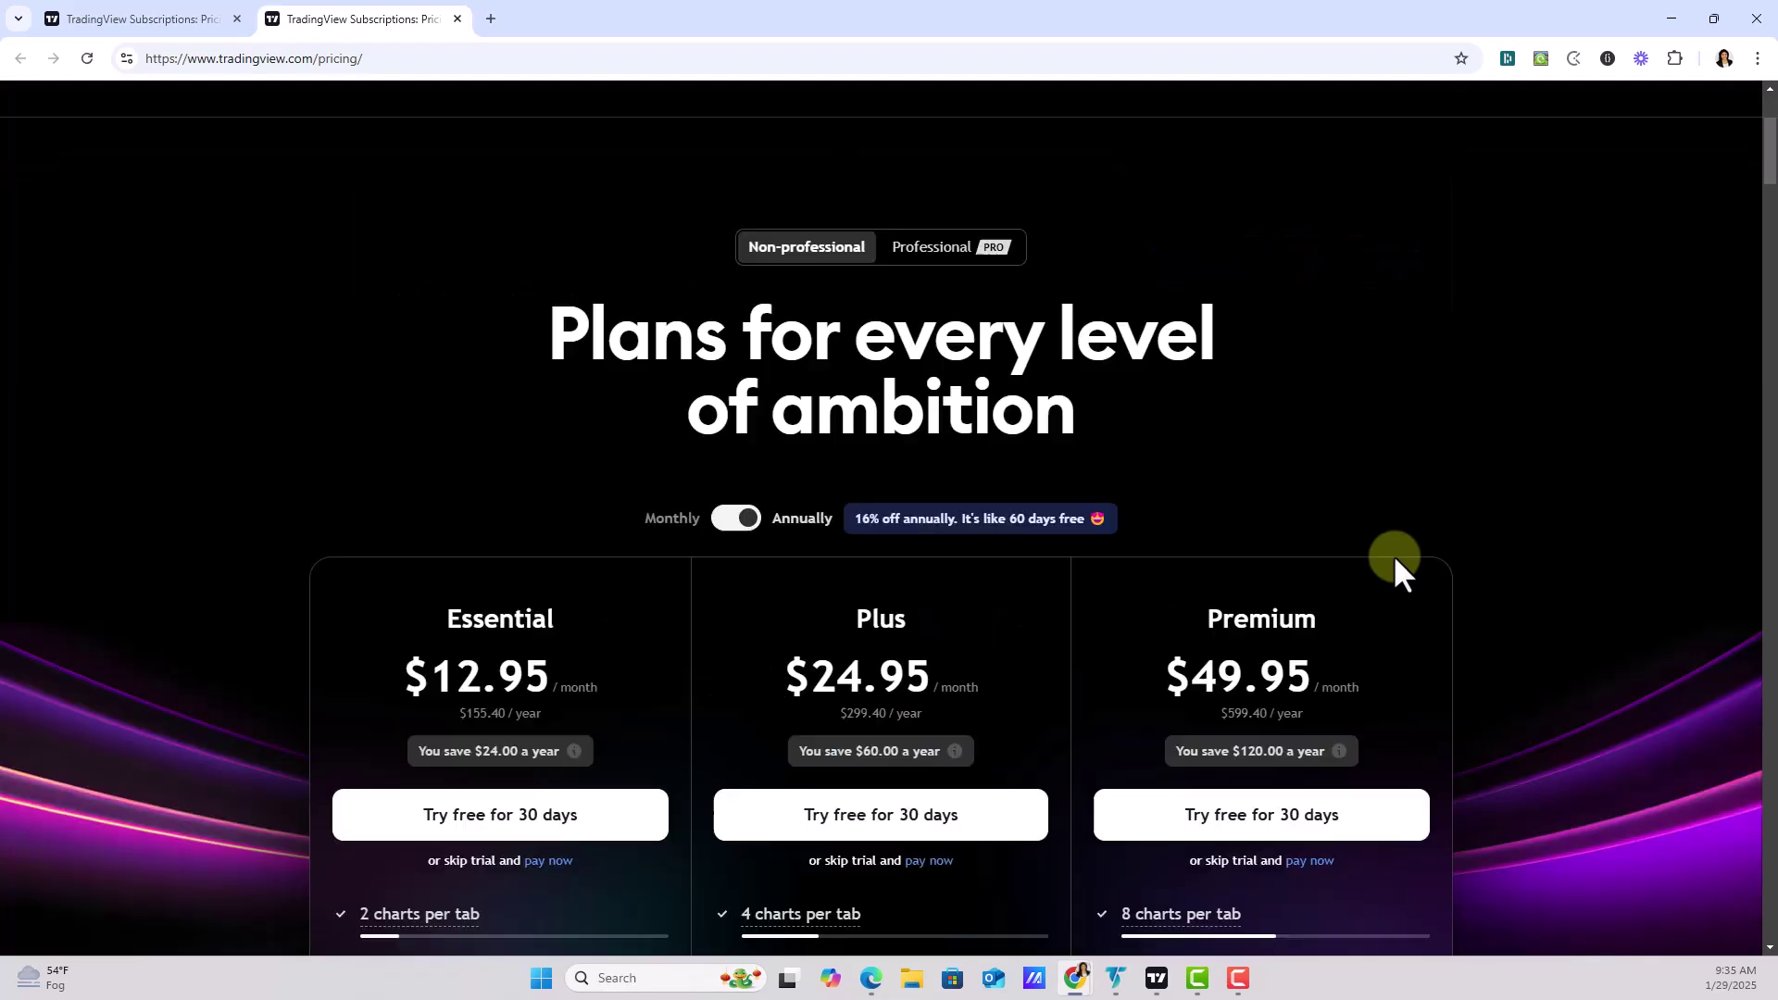
scroll(1392, 554, "up", 4)
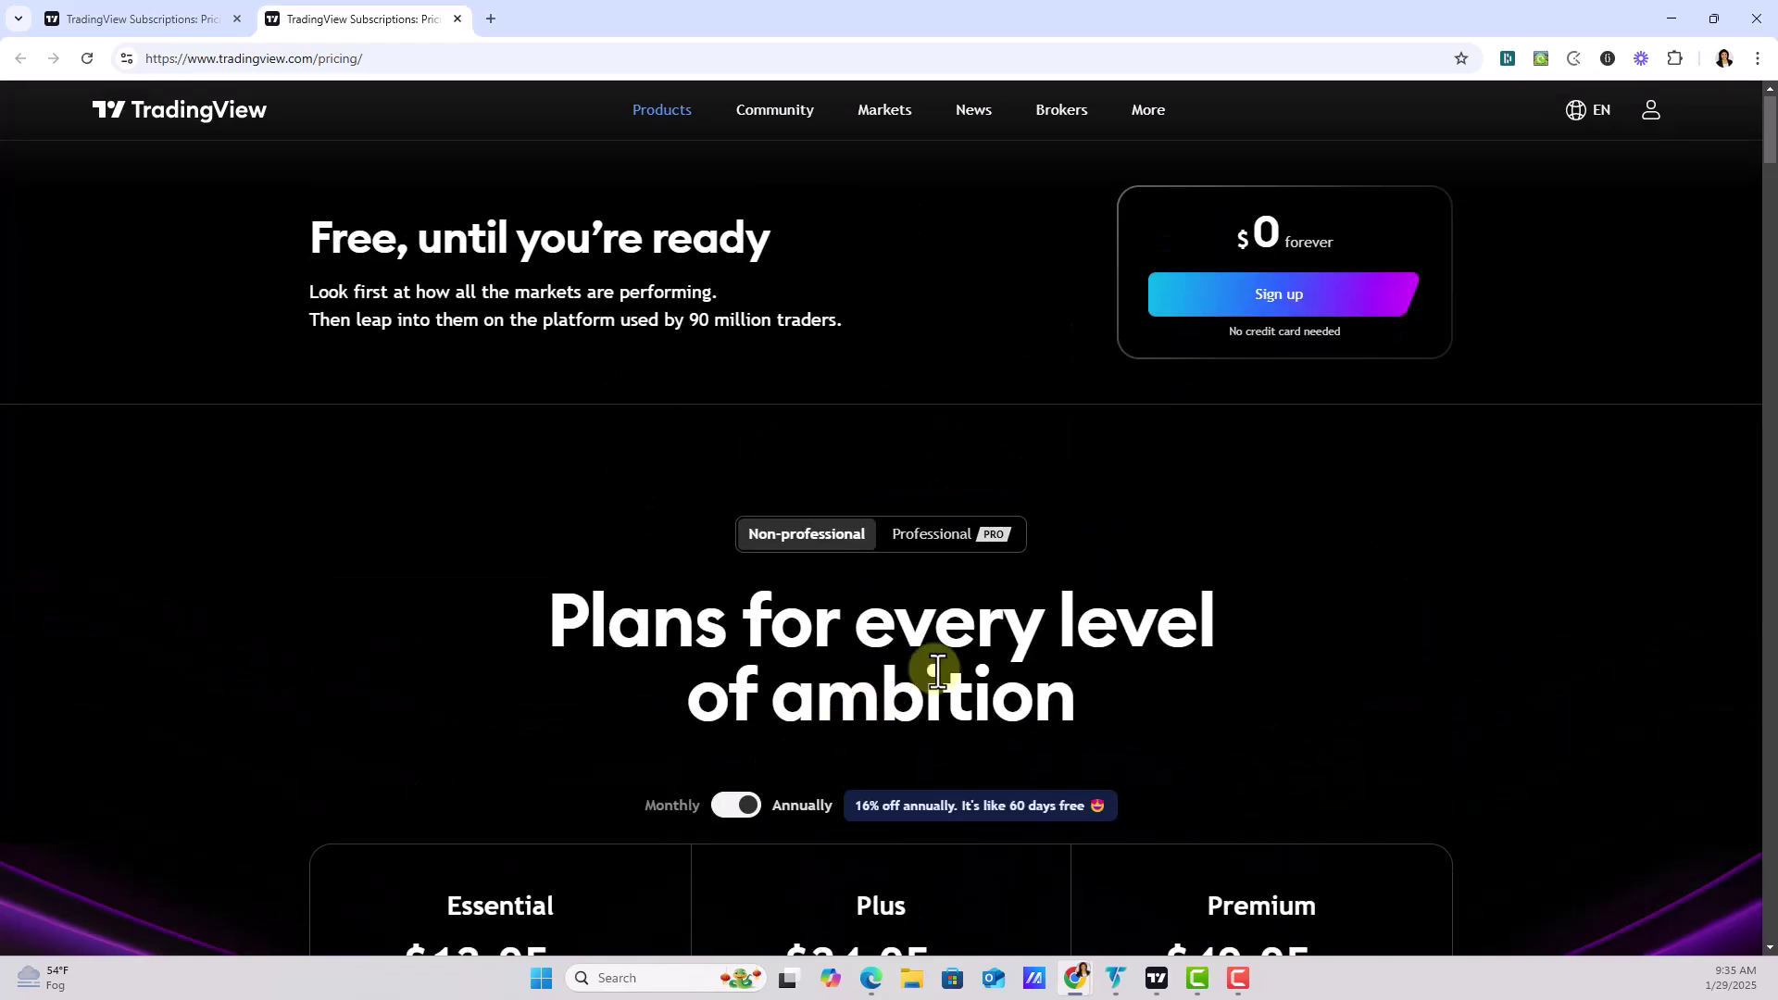
left_click(731, 805)
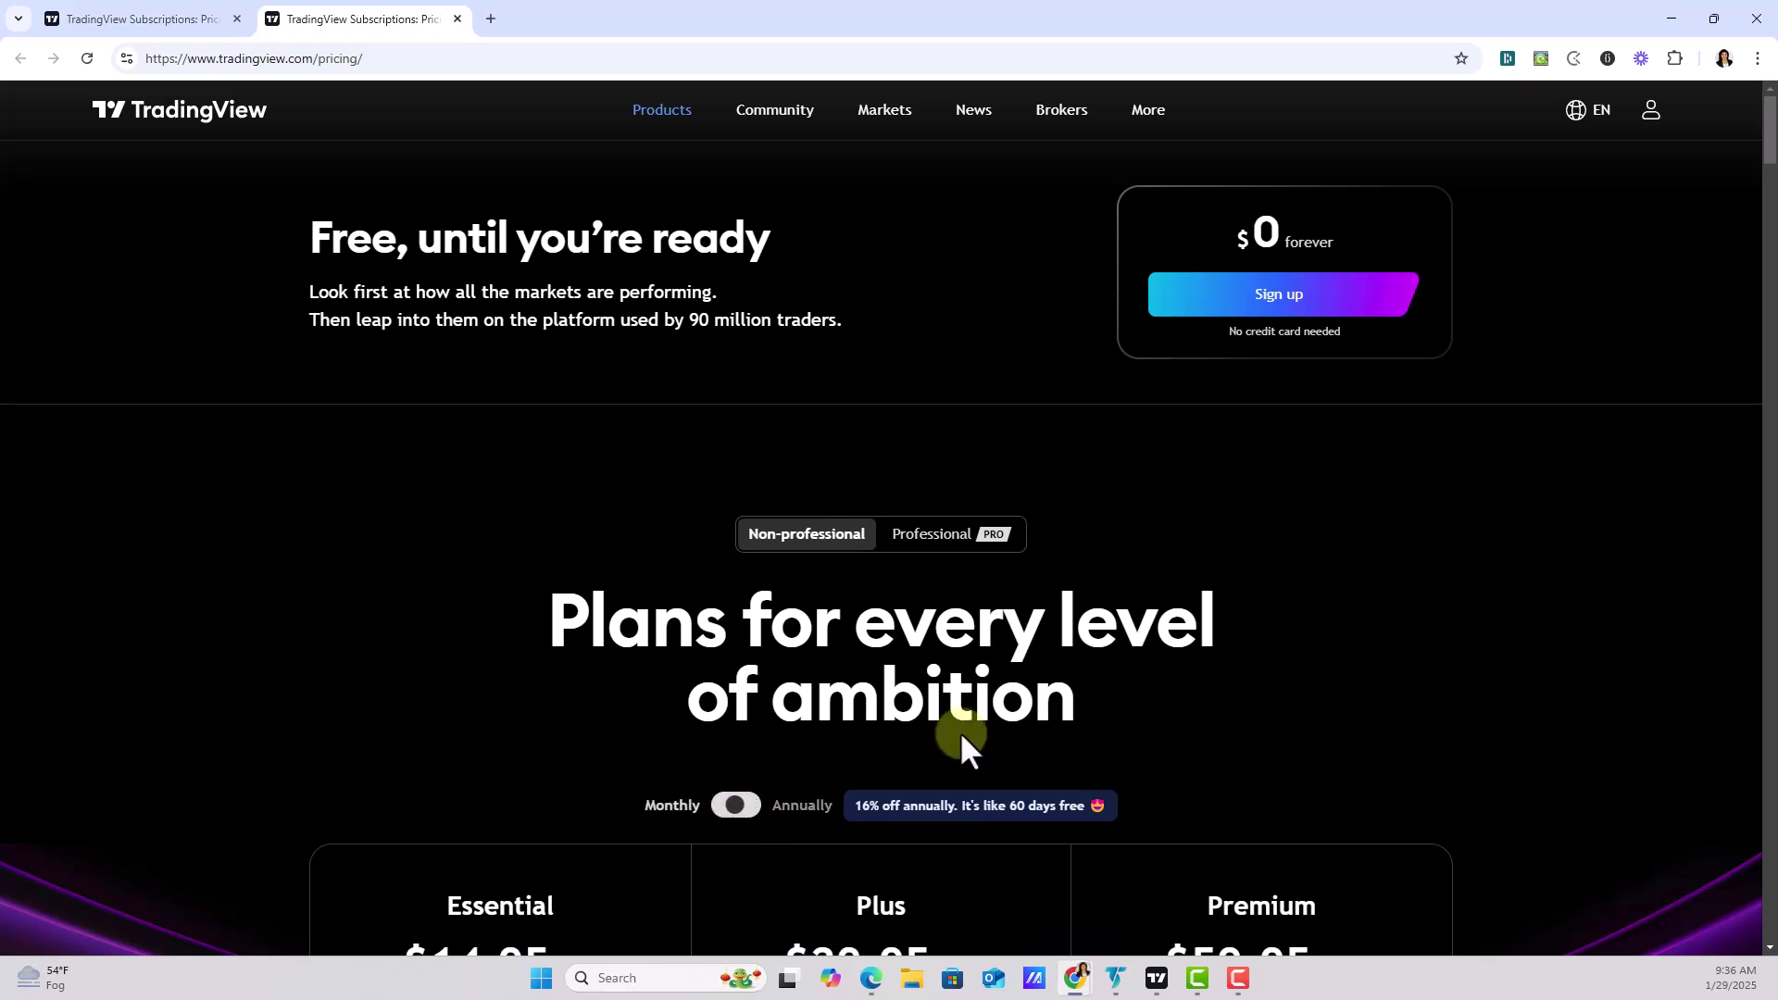
Review the monthly Essential, Plus and Premium plan features
scroll(1359, 664, "down", 4)
scroll(1361, 665, "down", 3)
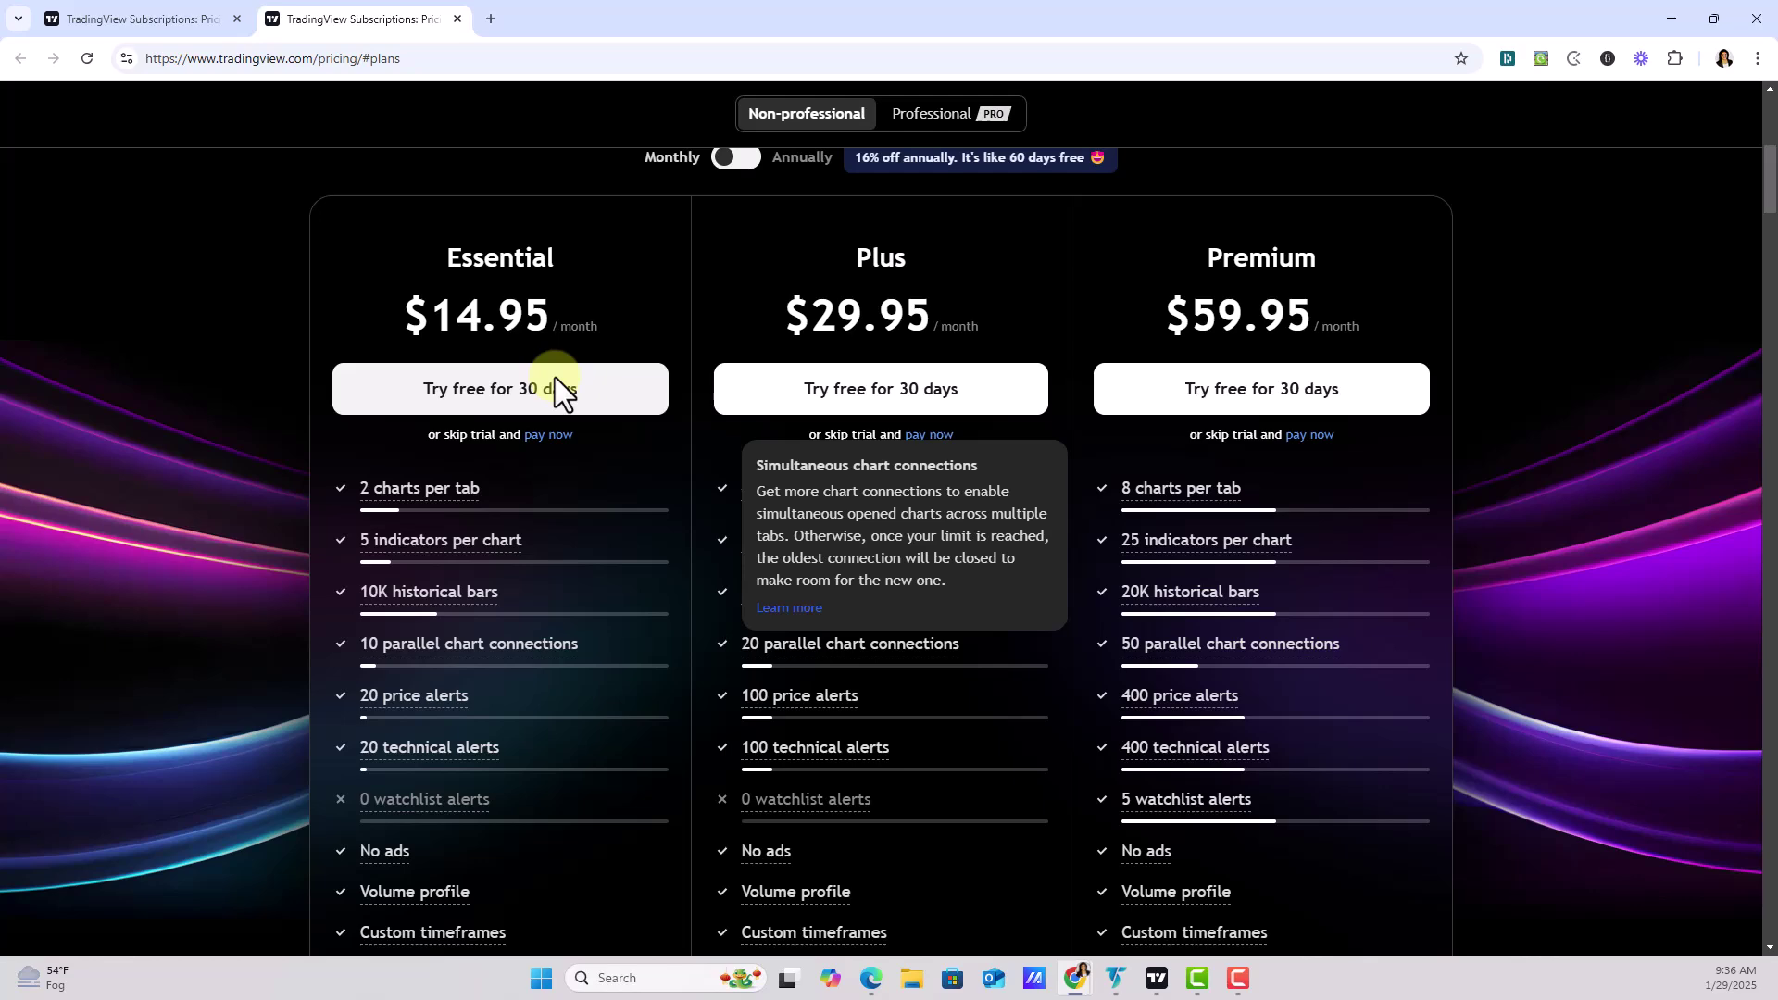
scroll(553, 376, "down", 3)
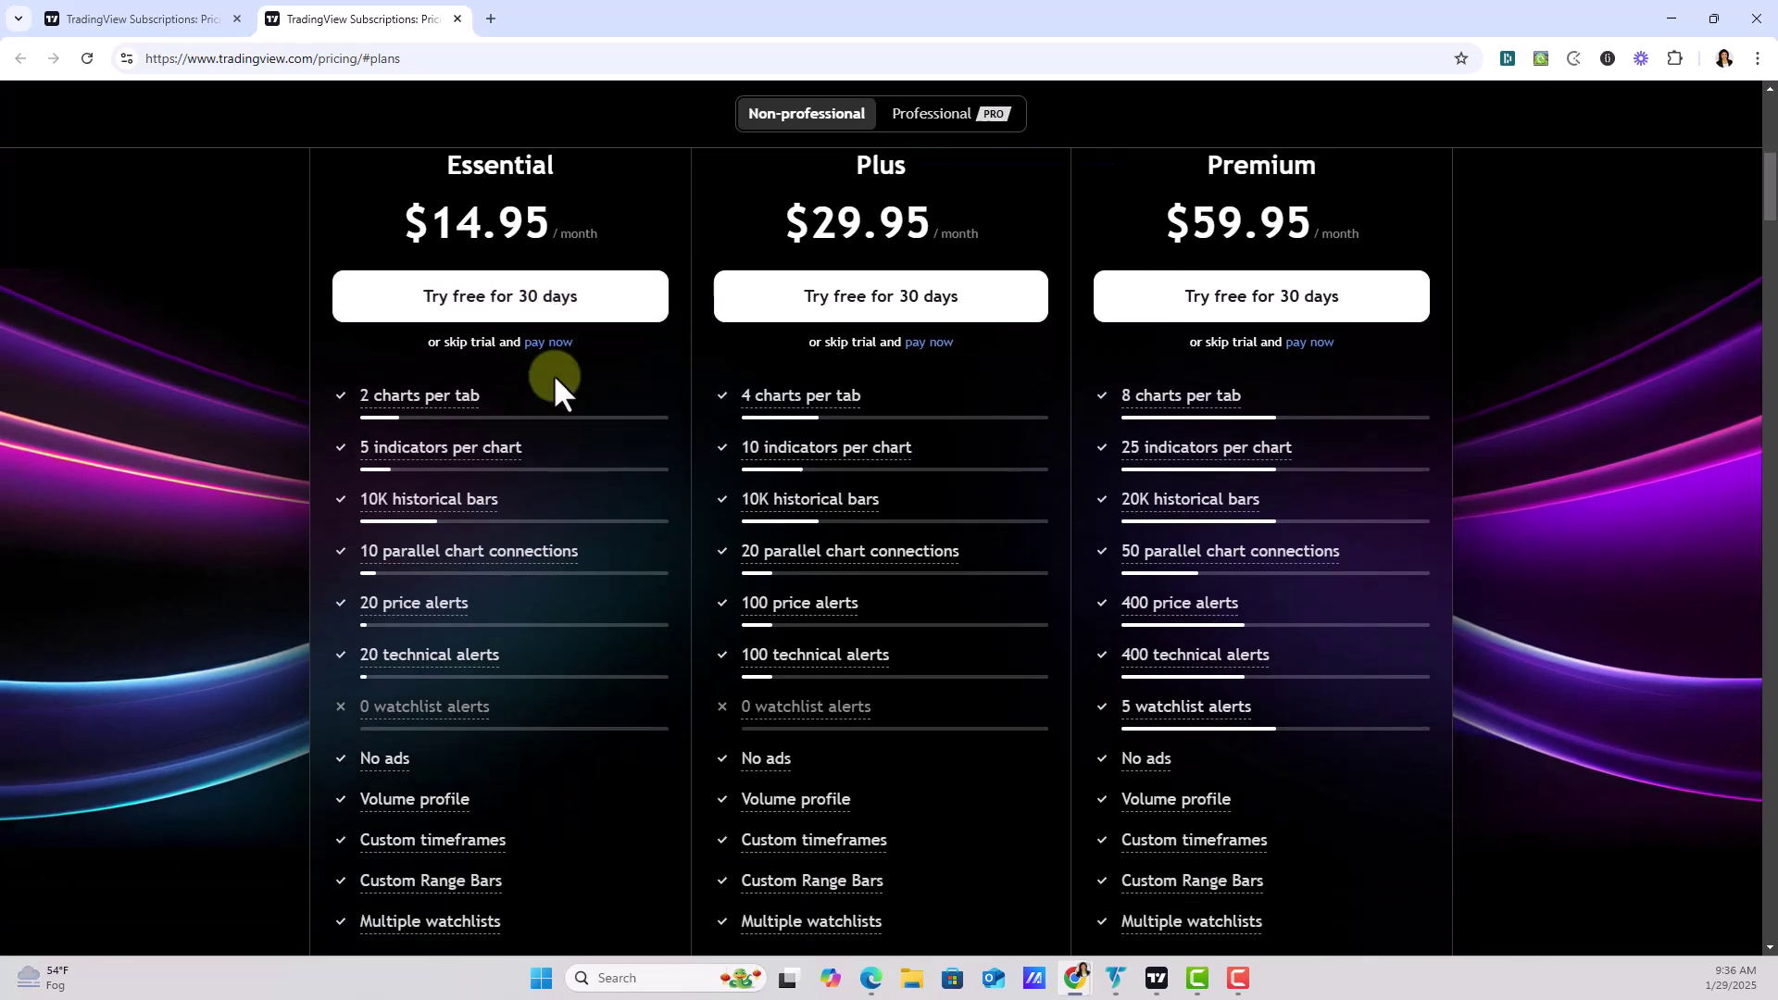
scroll(553, 374, "down", 1)
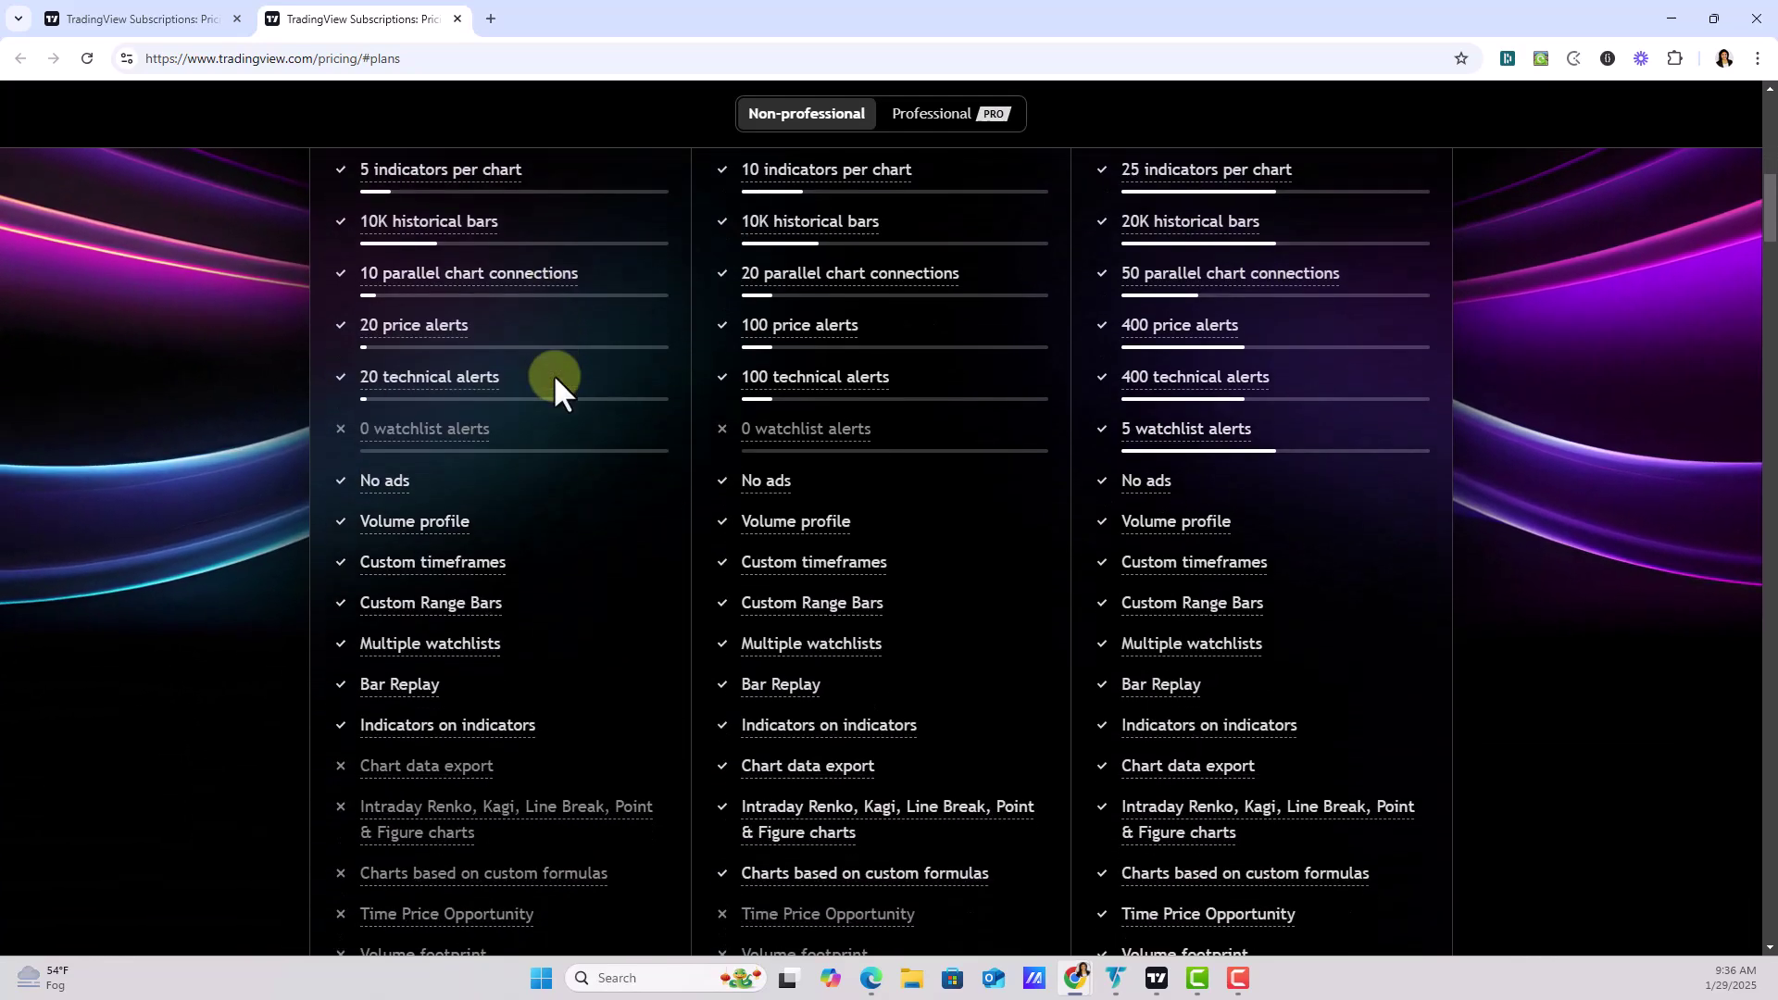
scroll(553, 374, "down", 4)
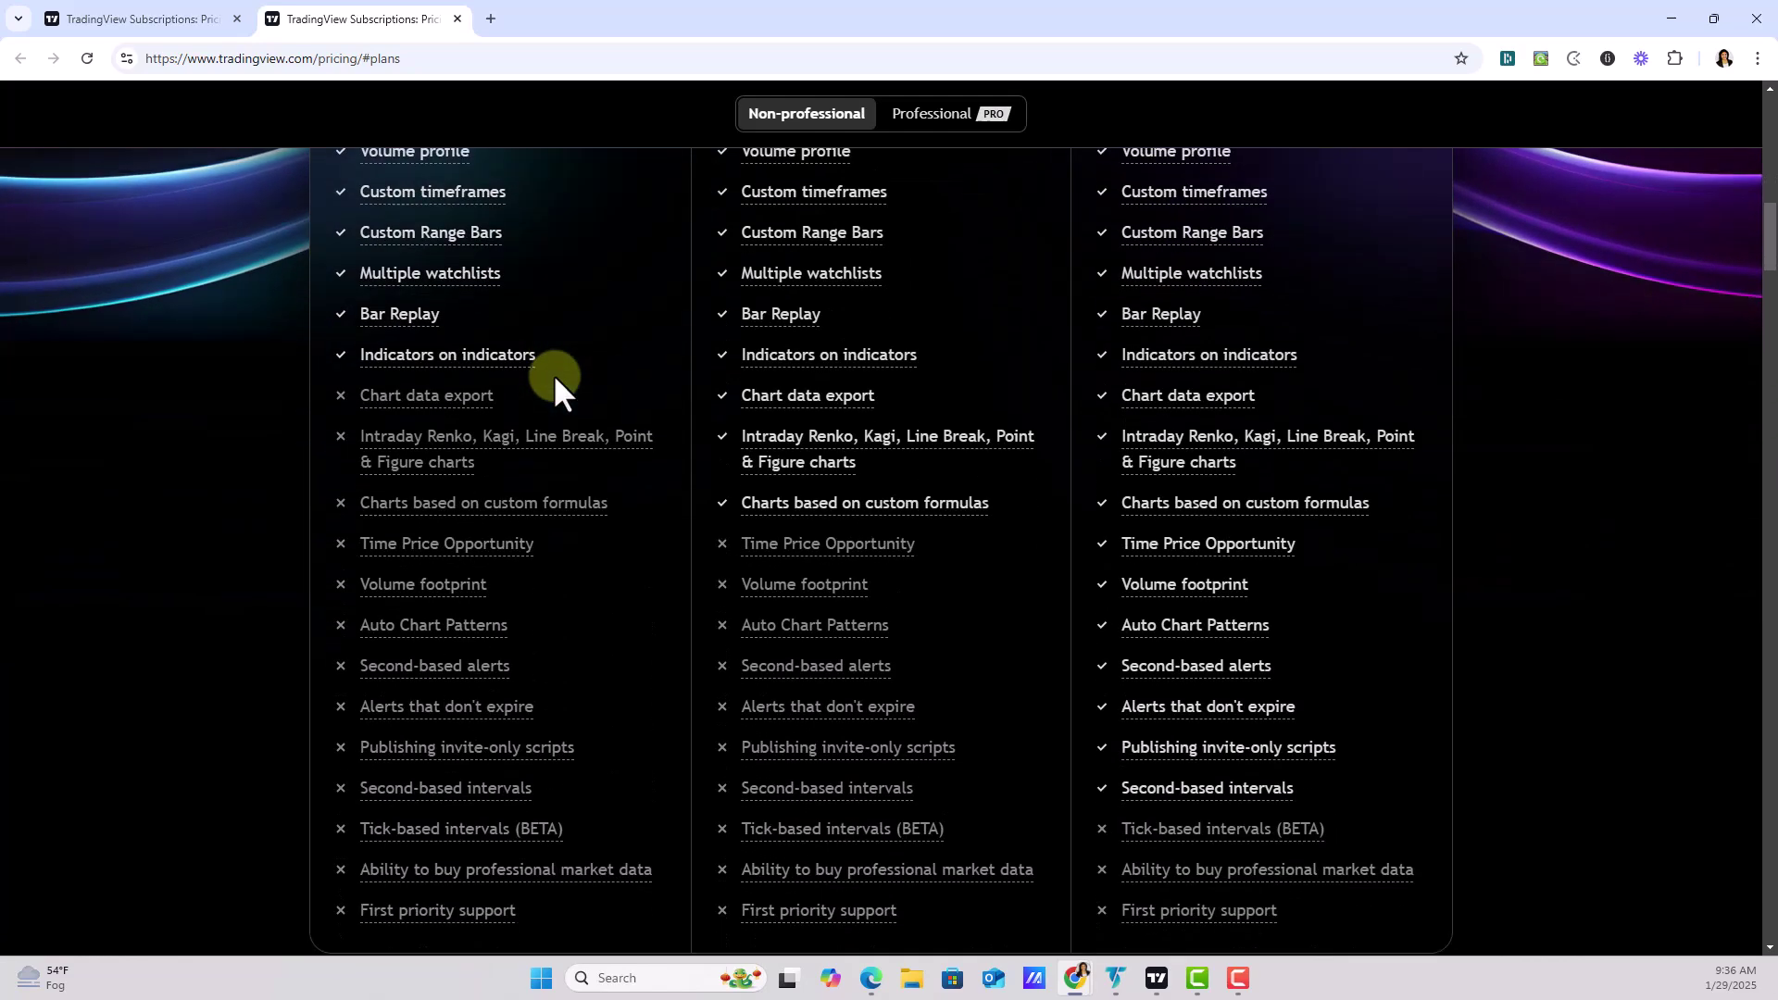
scroll(553, 374, "down", 2)
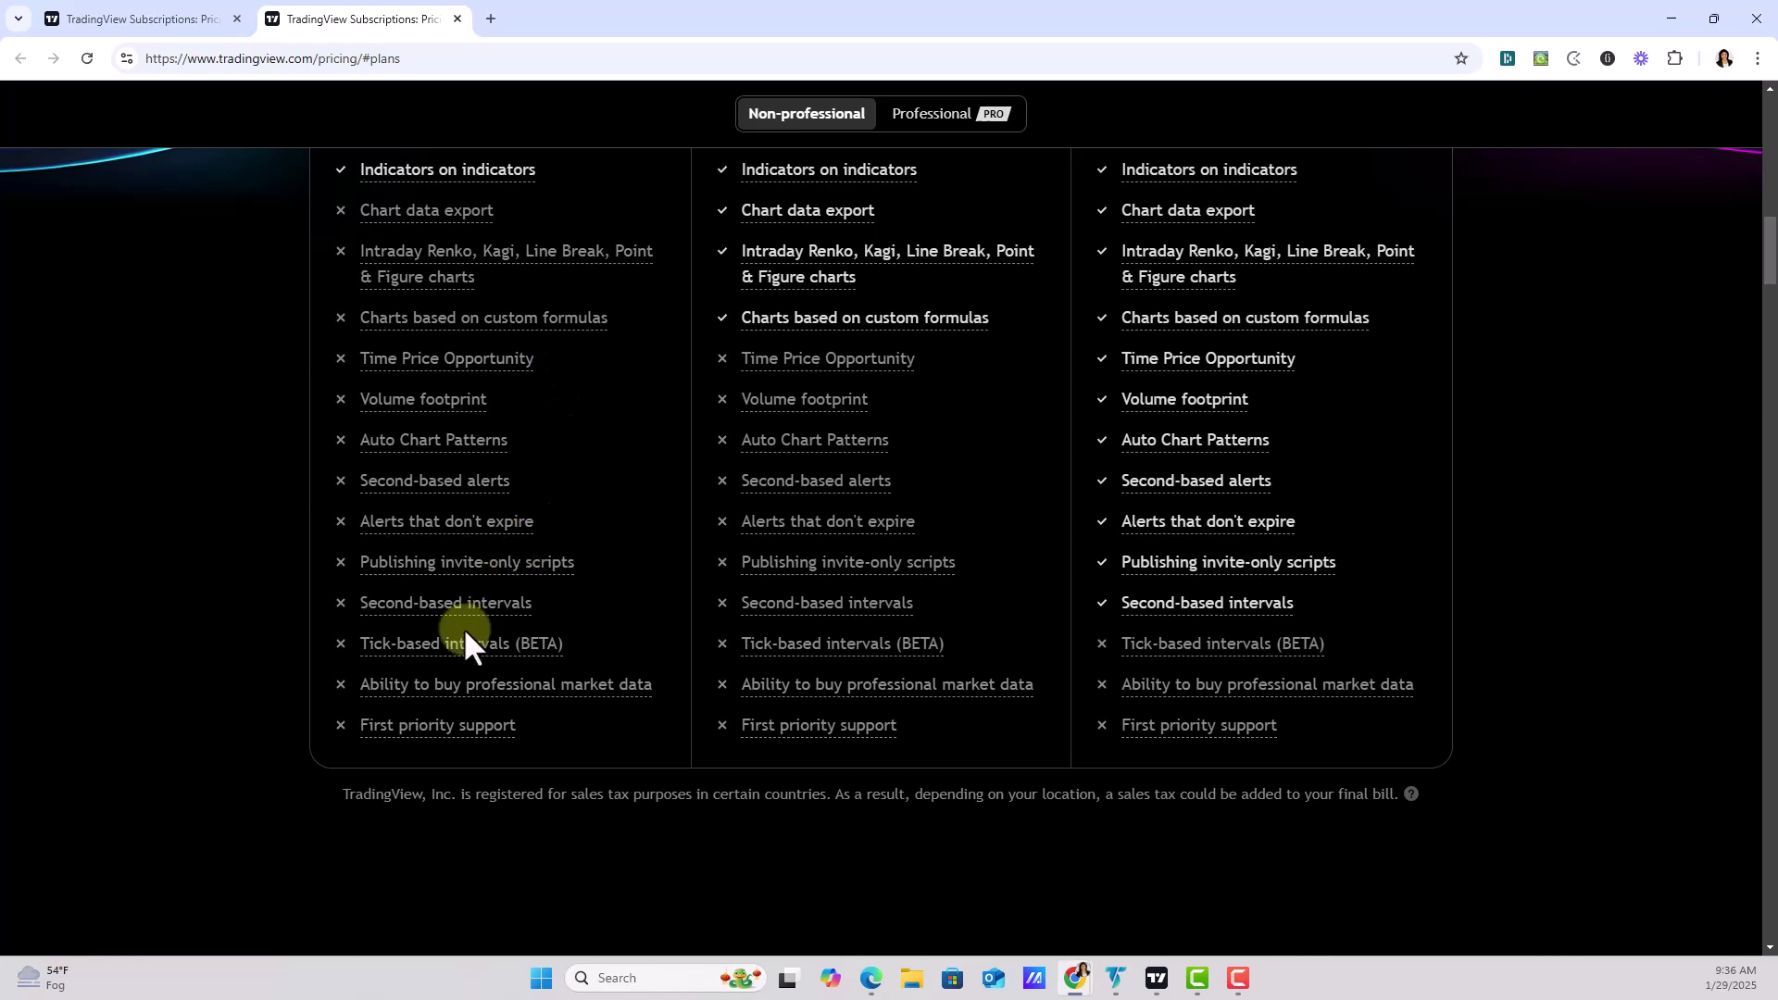
mouse_move(469, 604)
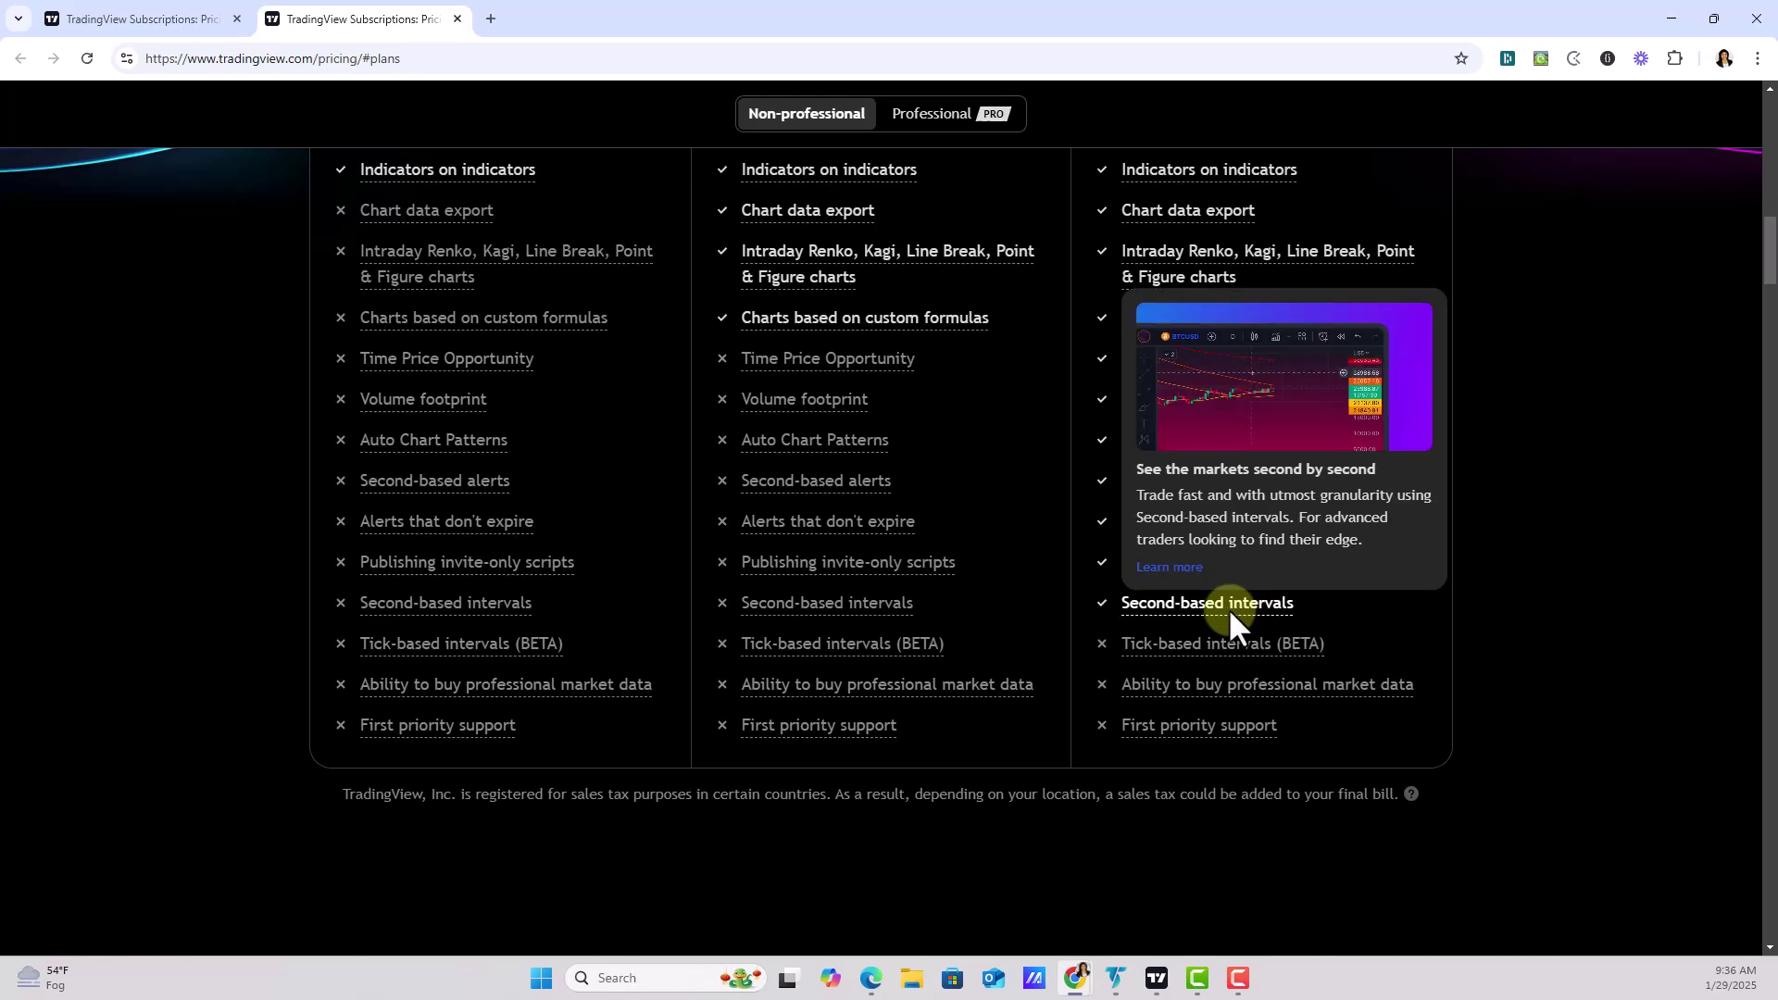
Start the Essential plan's 30-day free trial, with $0.00 due today
scroll(1228, 607, "up", 4)
scroll(1228, 608, "up", 5)
mouse_move(1228, 607)
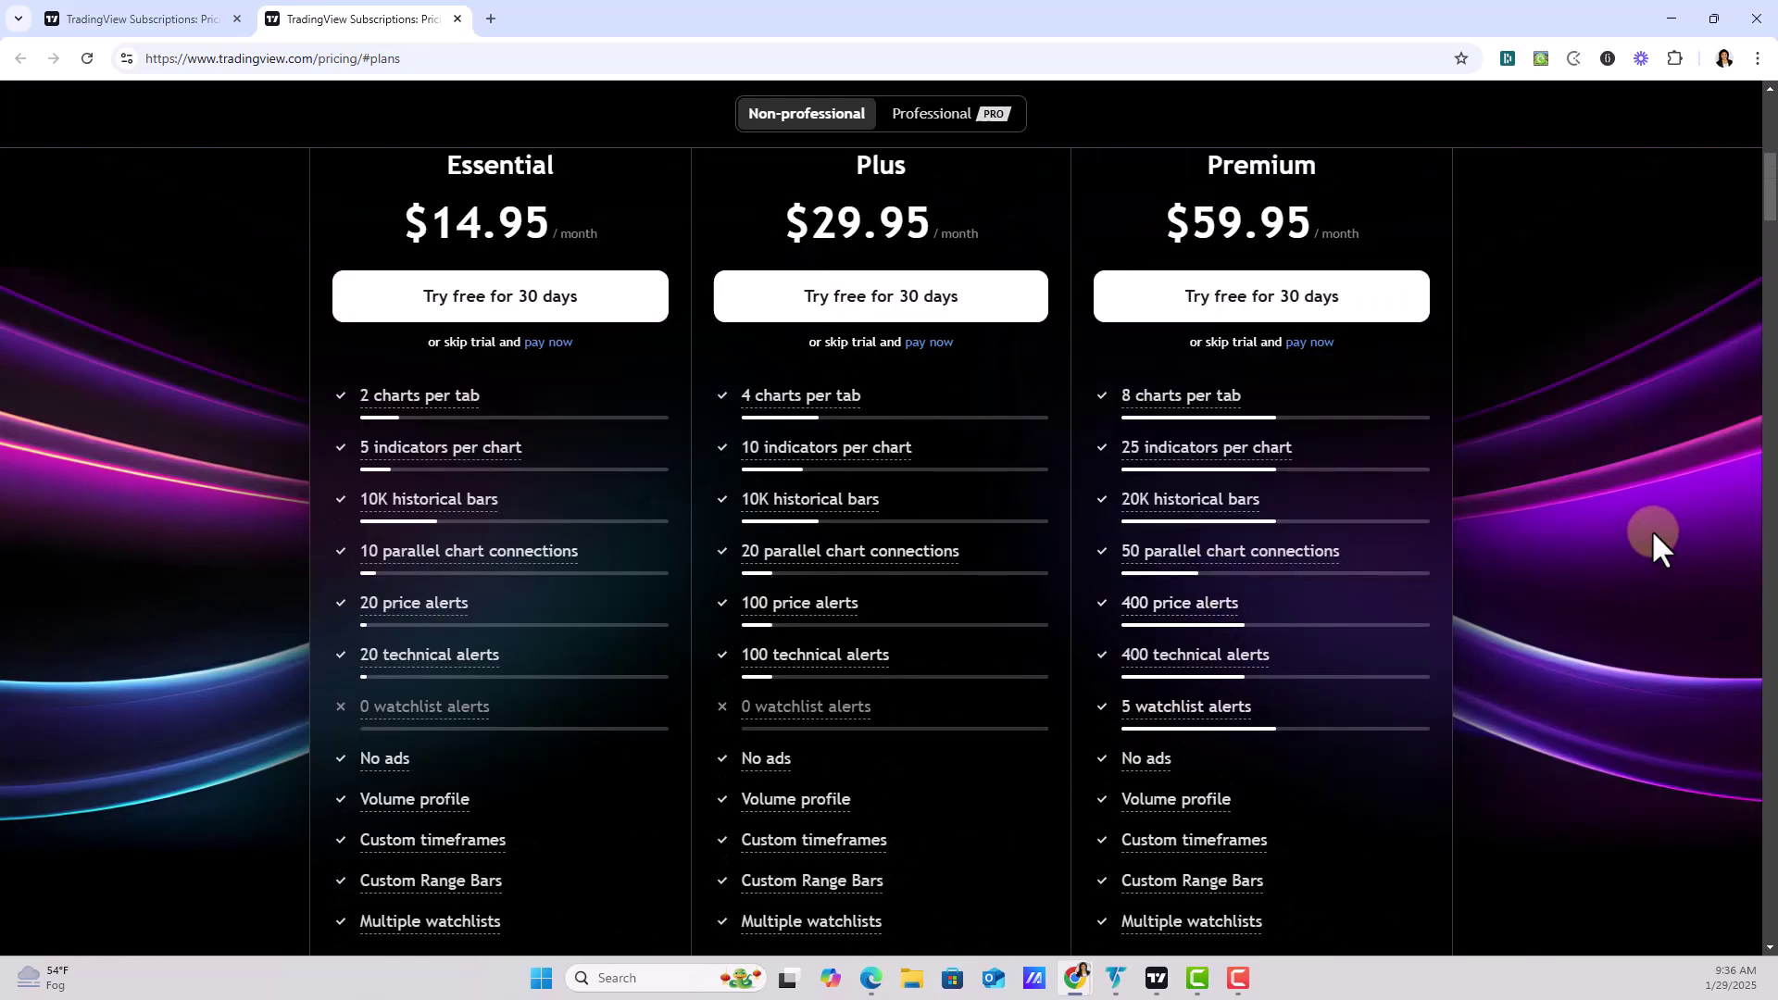
scroll(1548, 519, "up", 4)
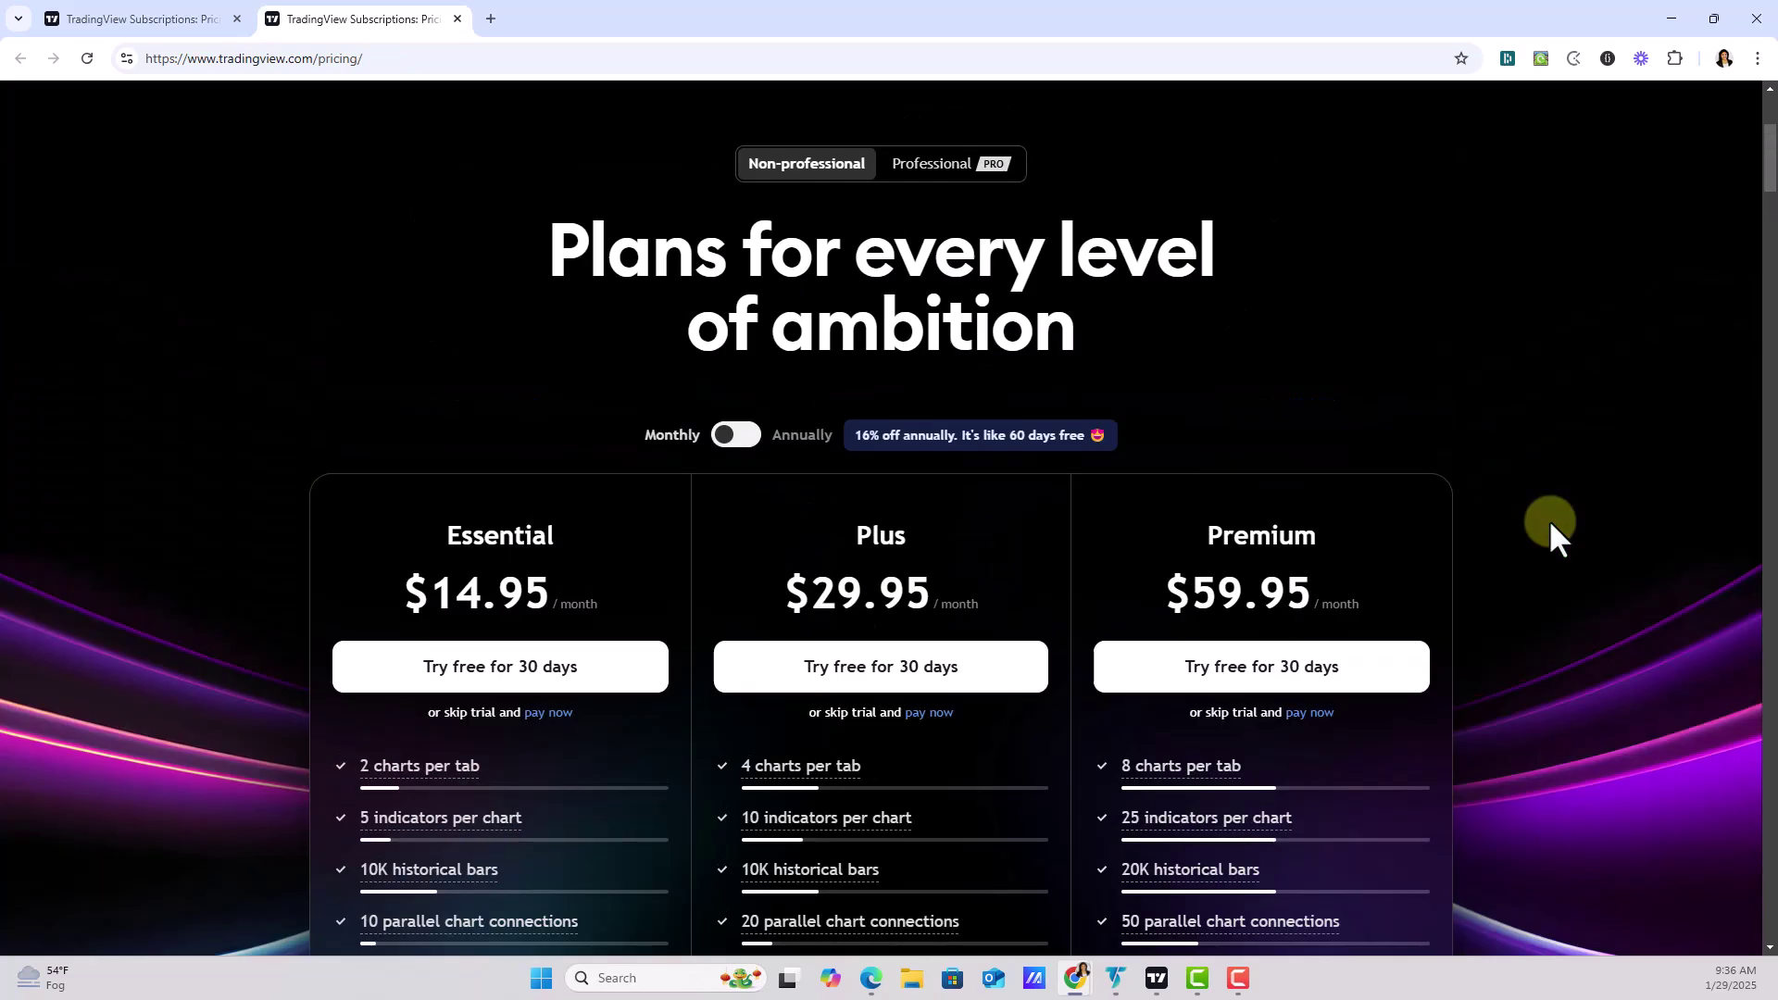
scroll(1548, 524, "down", 4)
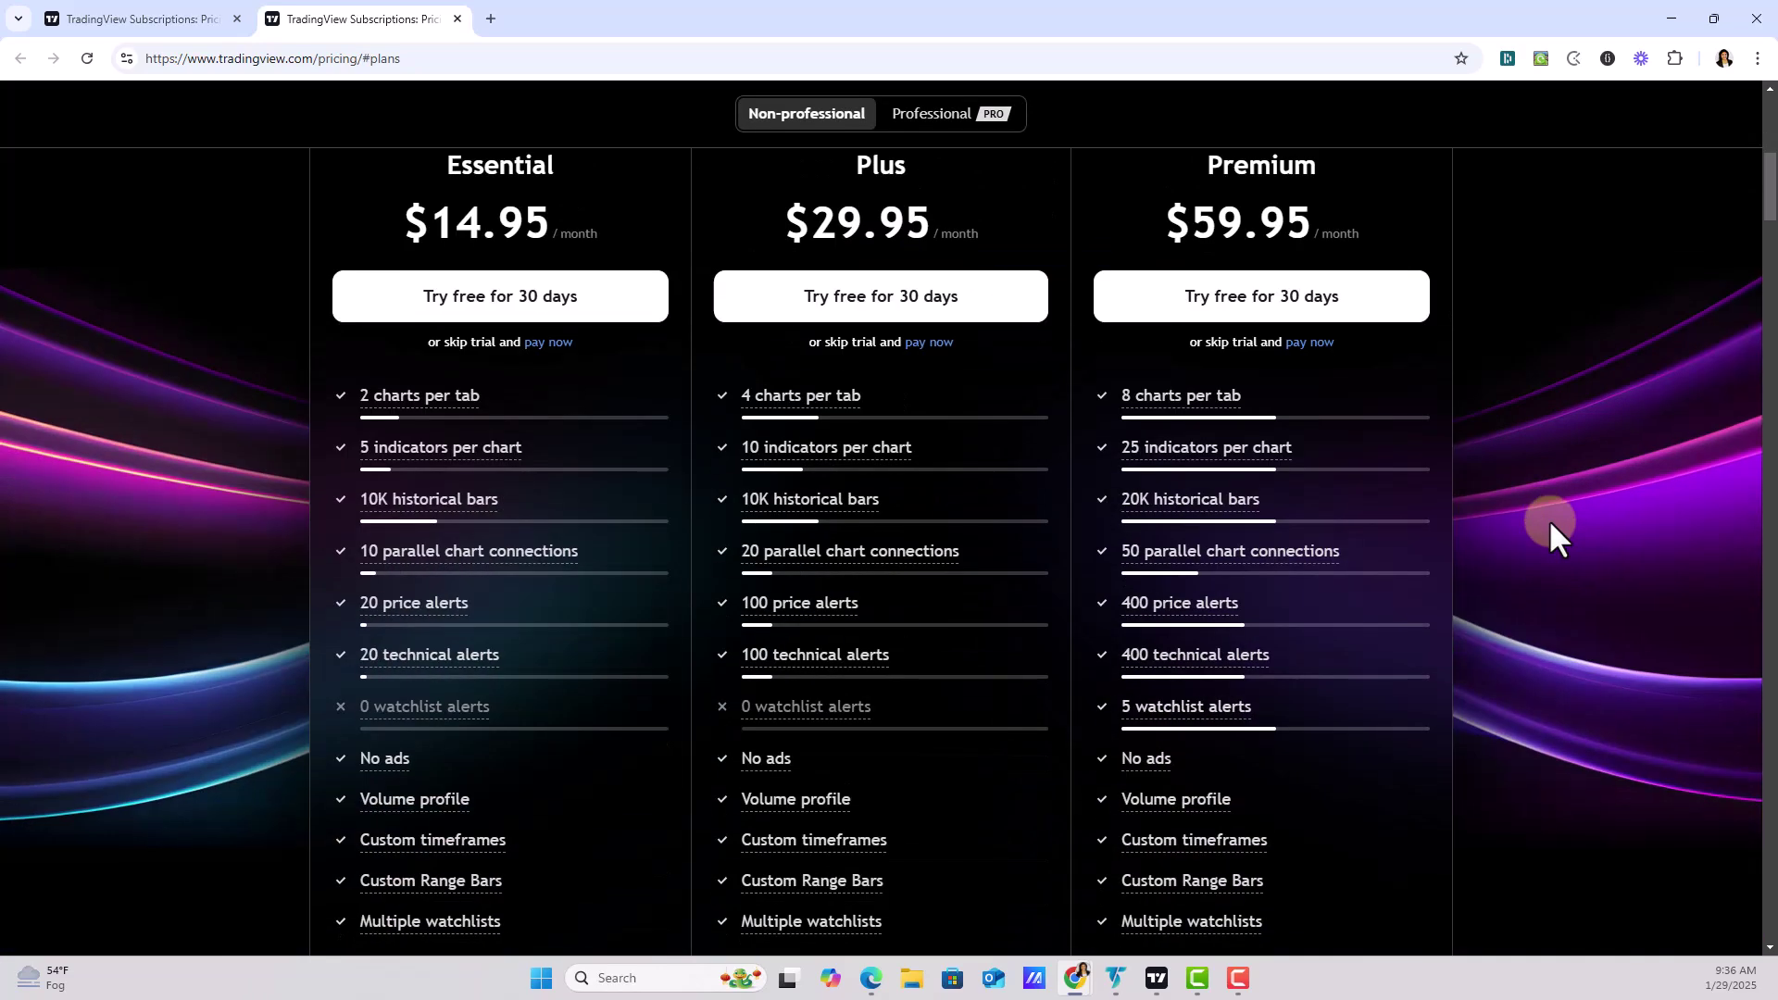
scroll(546, 766, "up", 5)
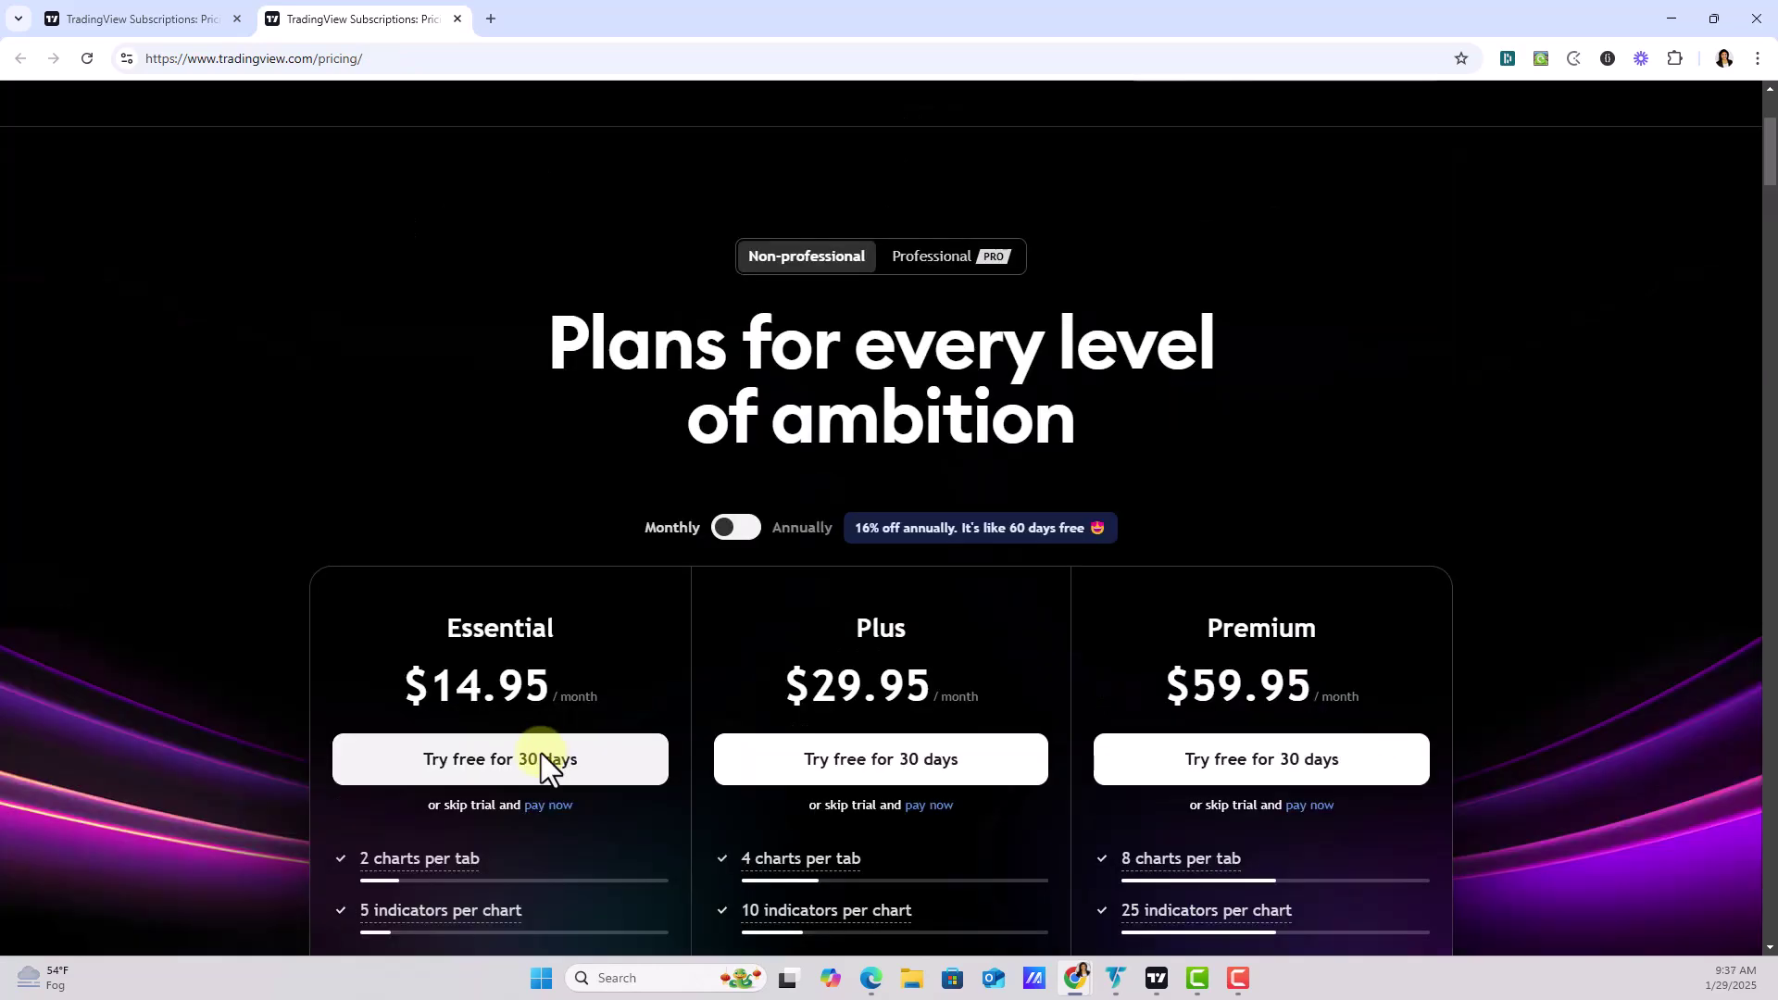
left_click(524, 761)
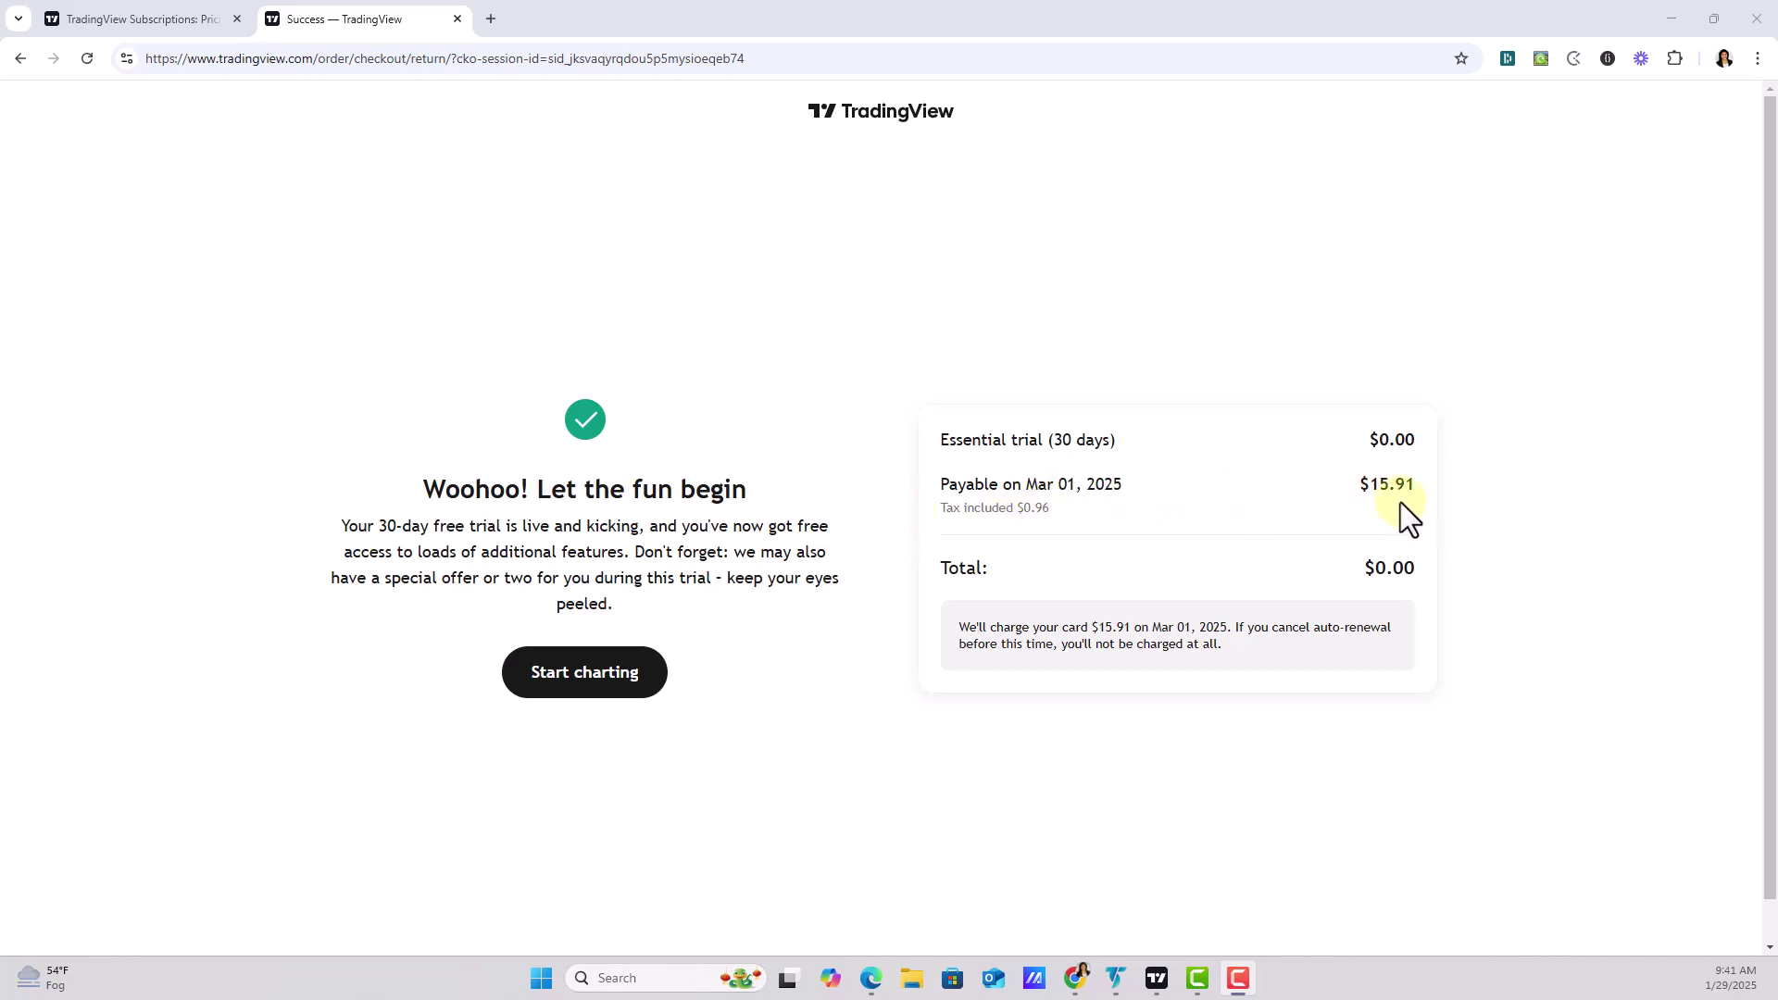
Start charting with the new trial, dismiss the moomoo ad and bring up the interval list
left_click(598, 674)
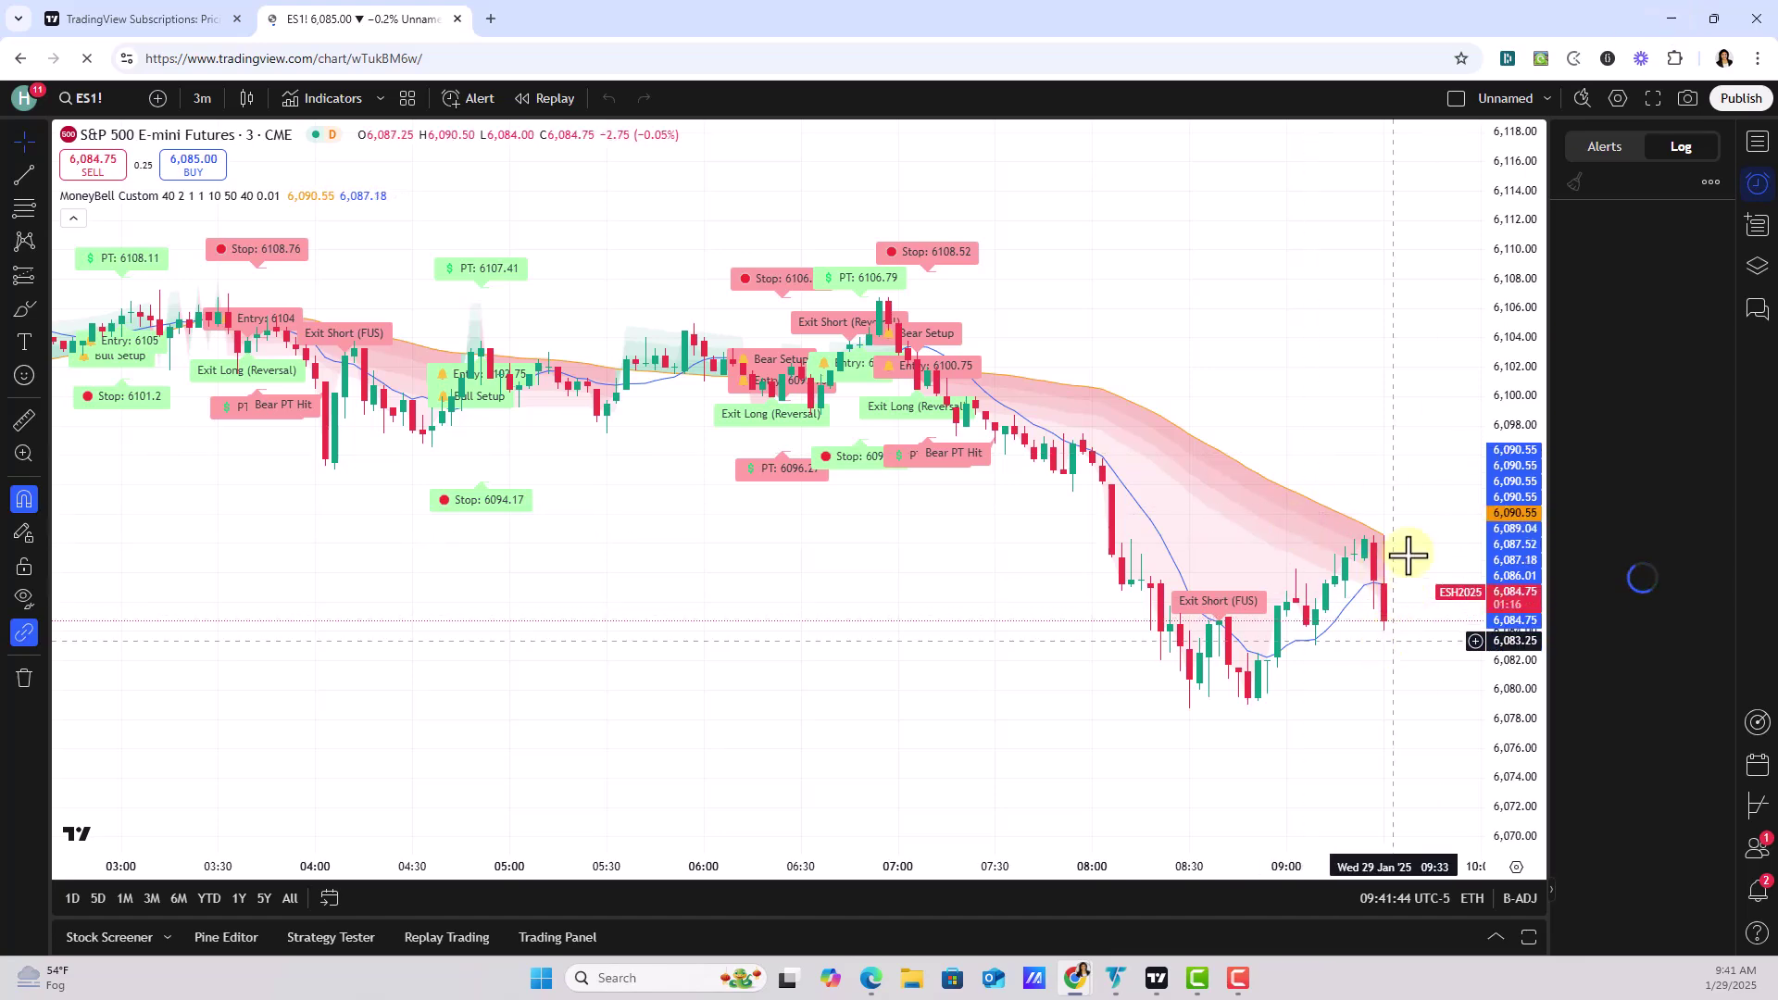
left_click(1672, 17)
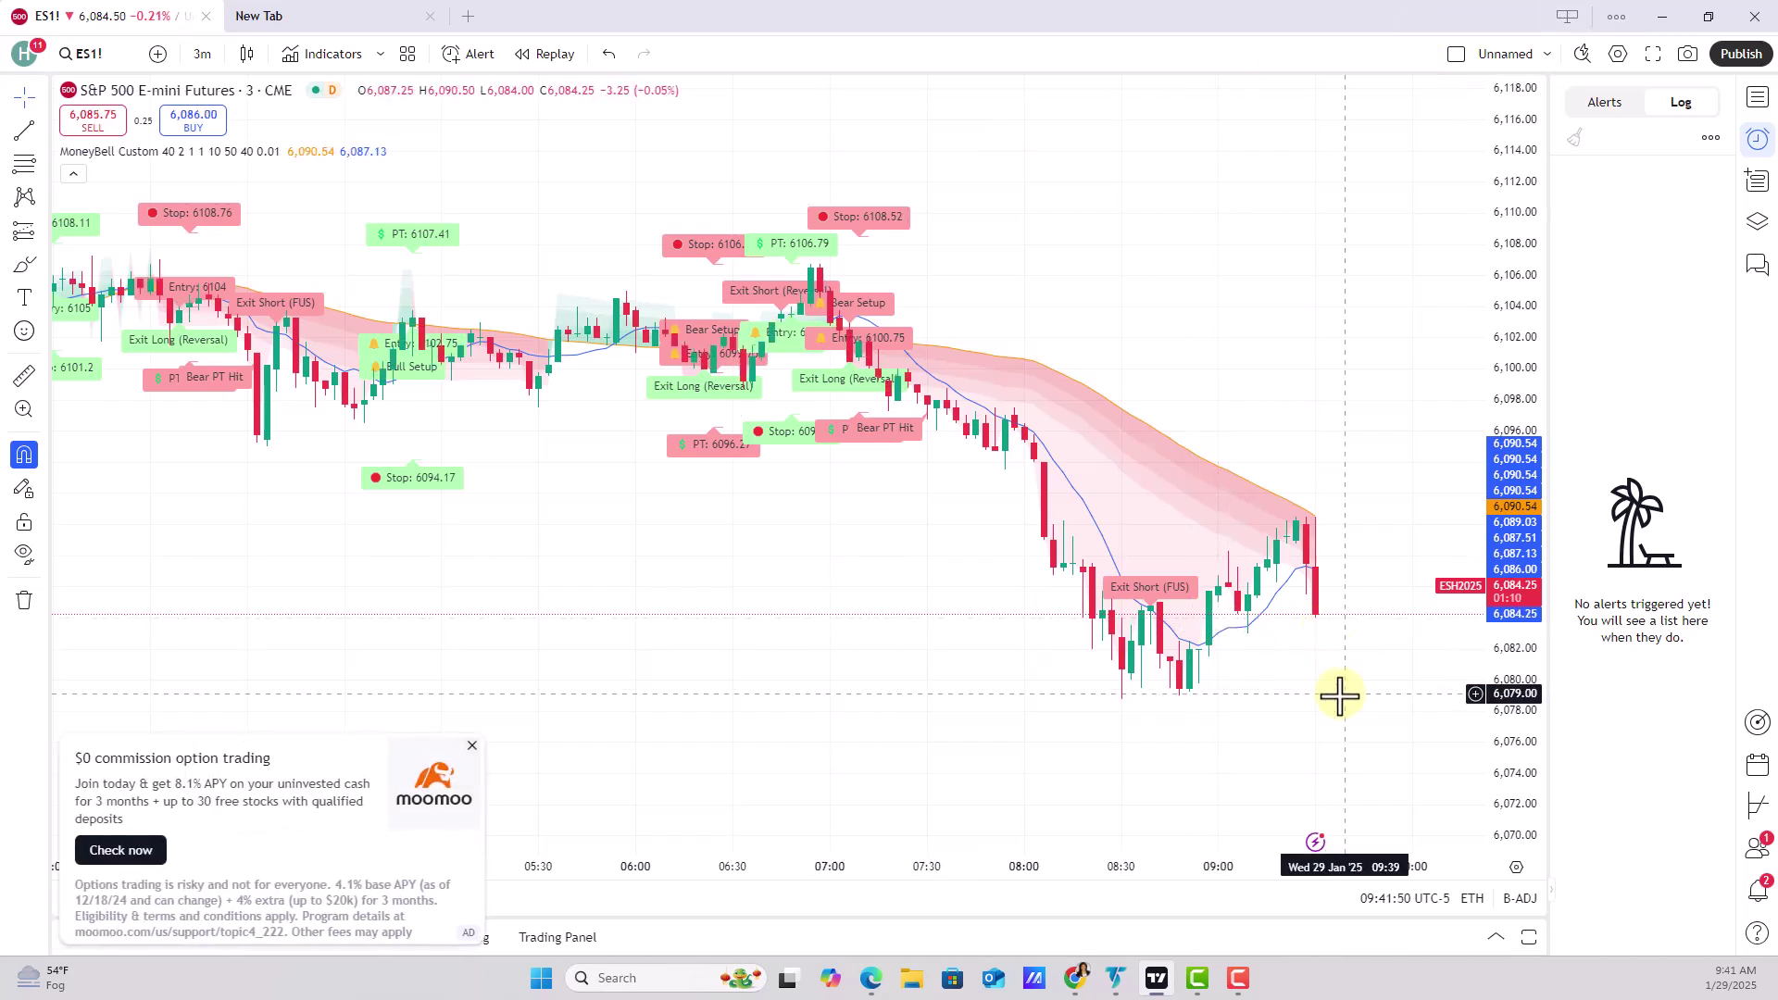
left_click(472, 746)
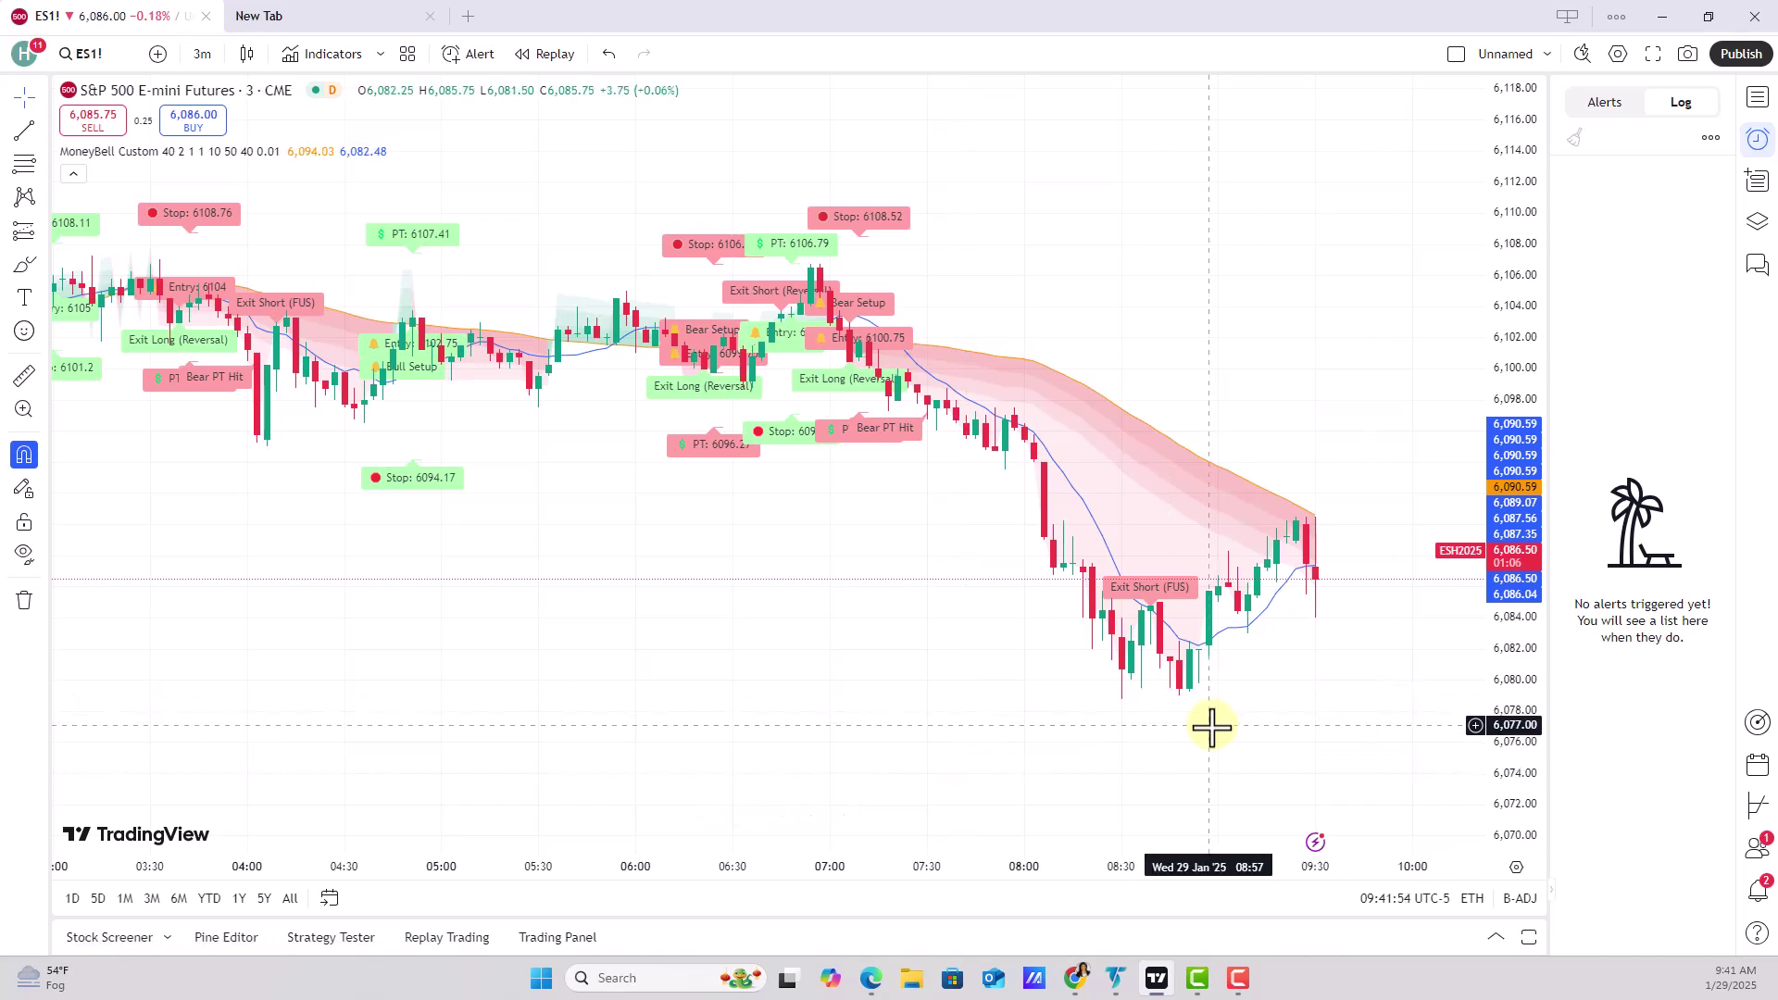
left_click(202, 54)
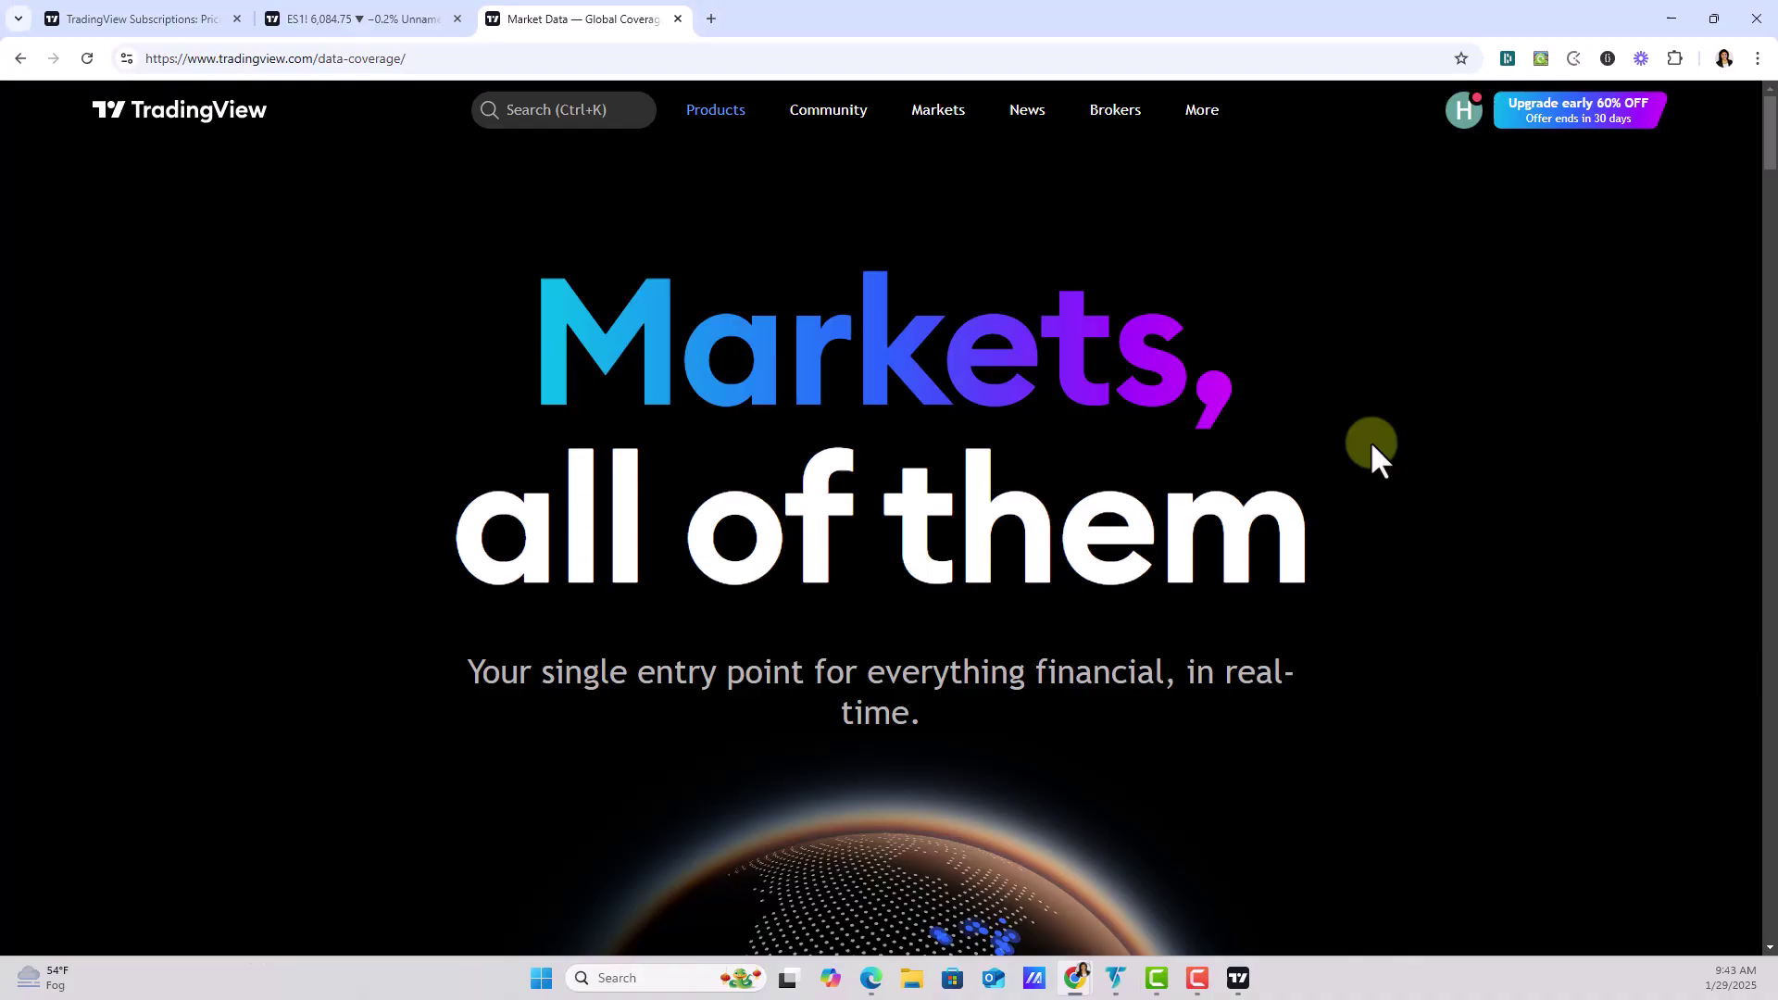
Filter data sources to Futures and expand the list to show CME Group at $7.00 monthly
scroll(1370, 441, "down", 8)
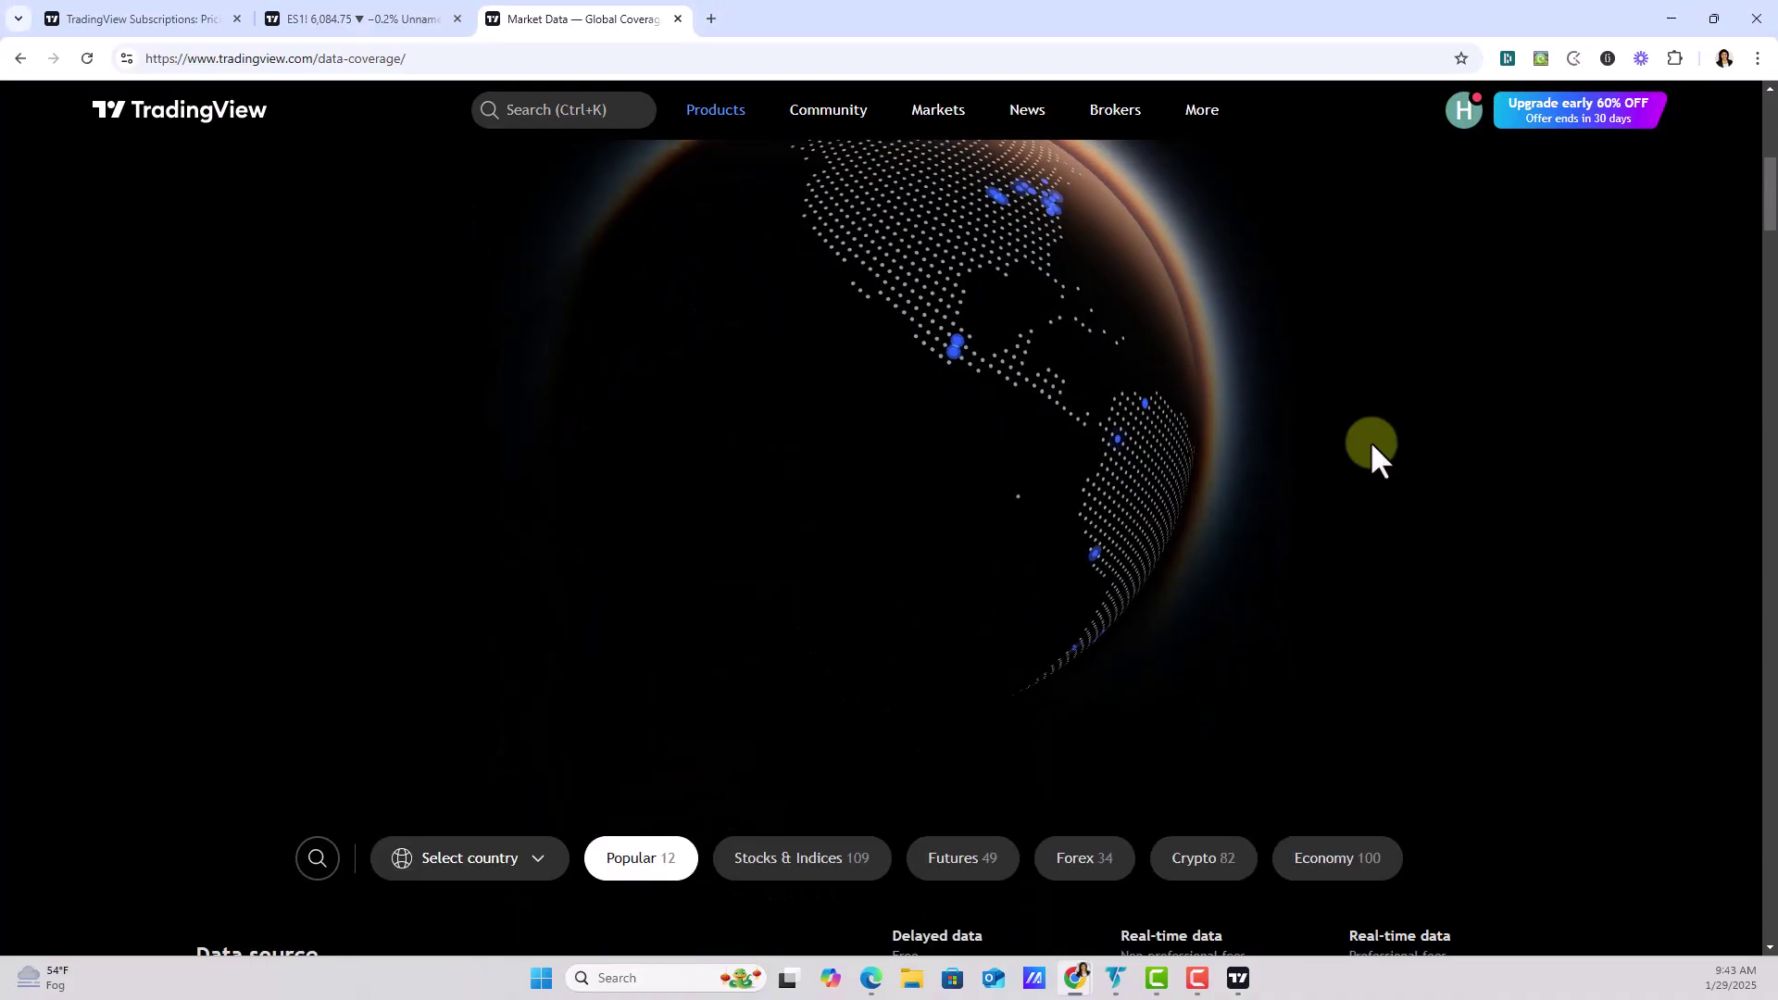
scroll(1370, 441, "down", 3)
left_click(948, 589)
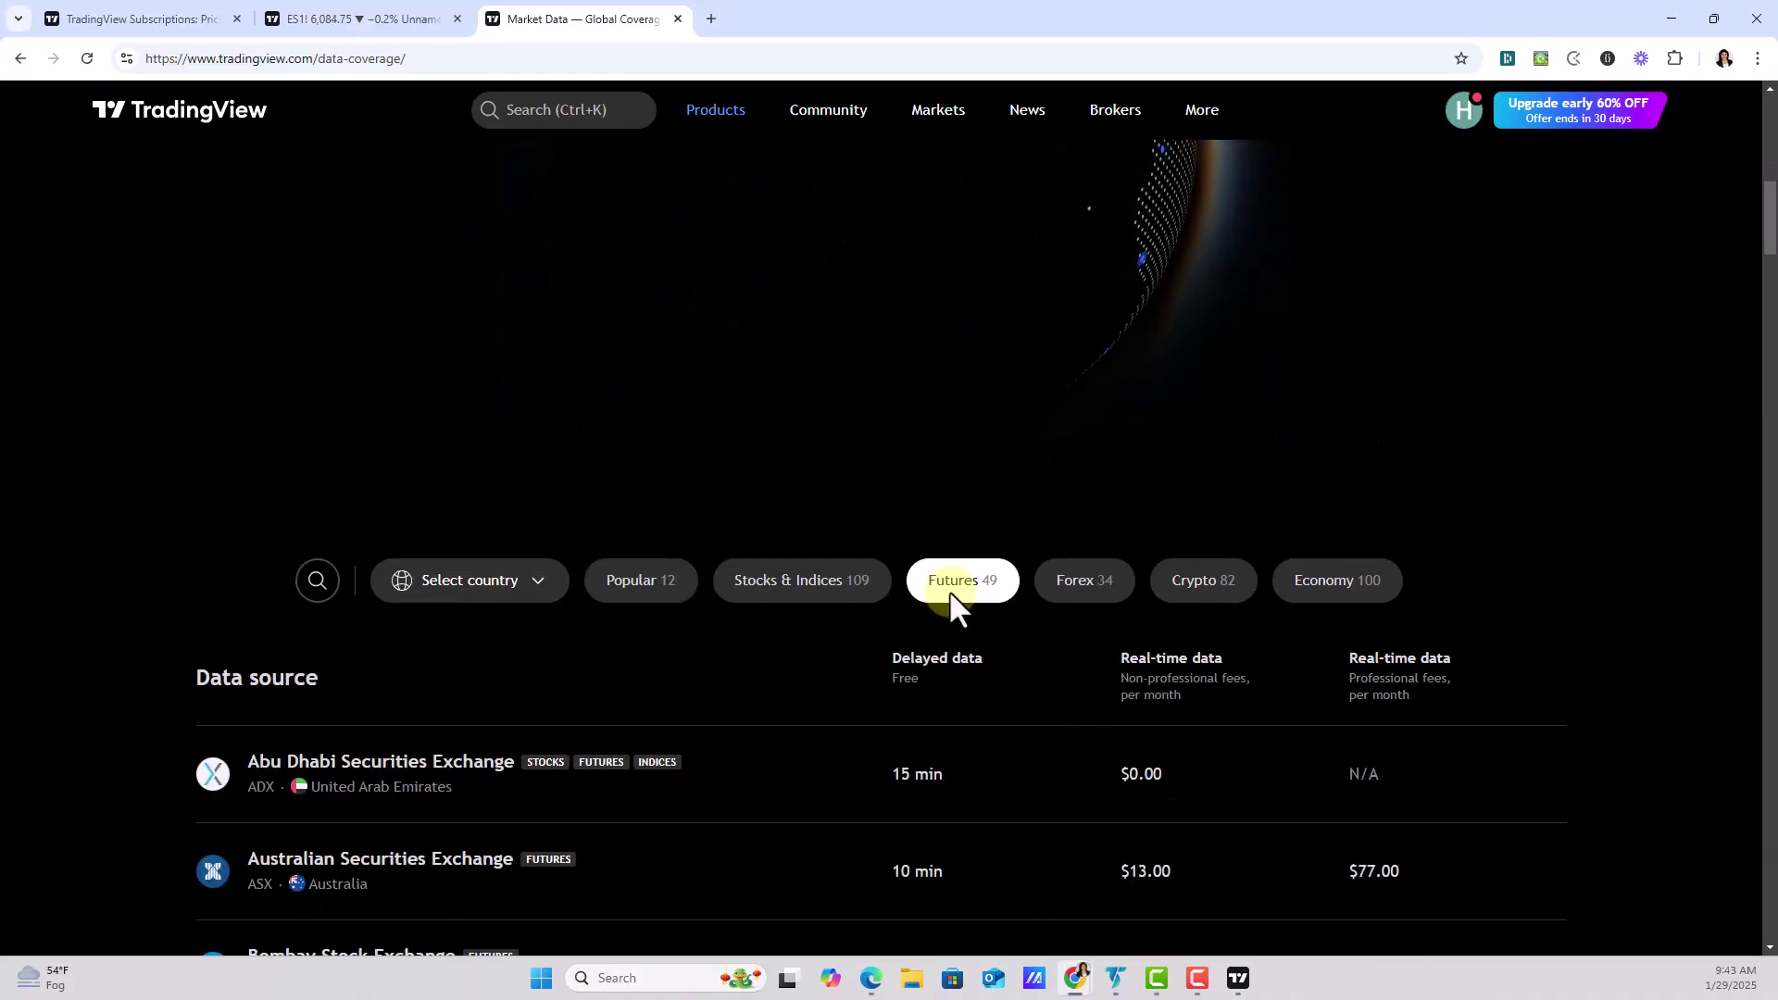
scroll(948, 591, "down", 3)
scroll(949, 591, "down", 3)
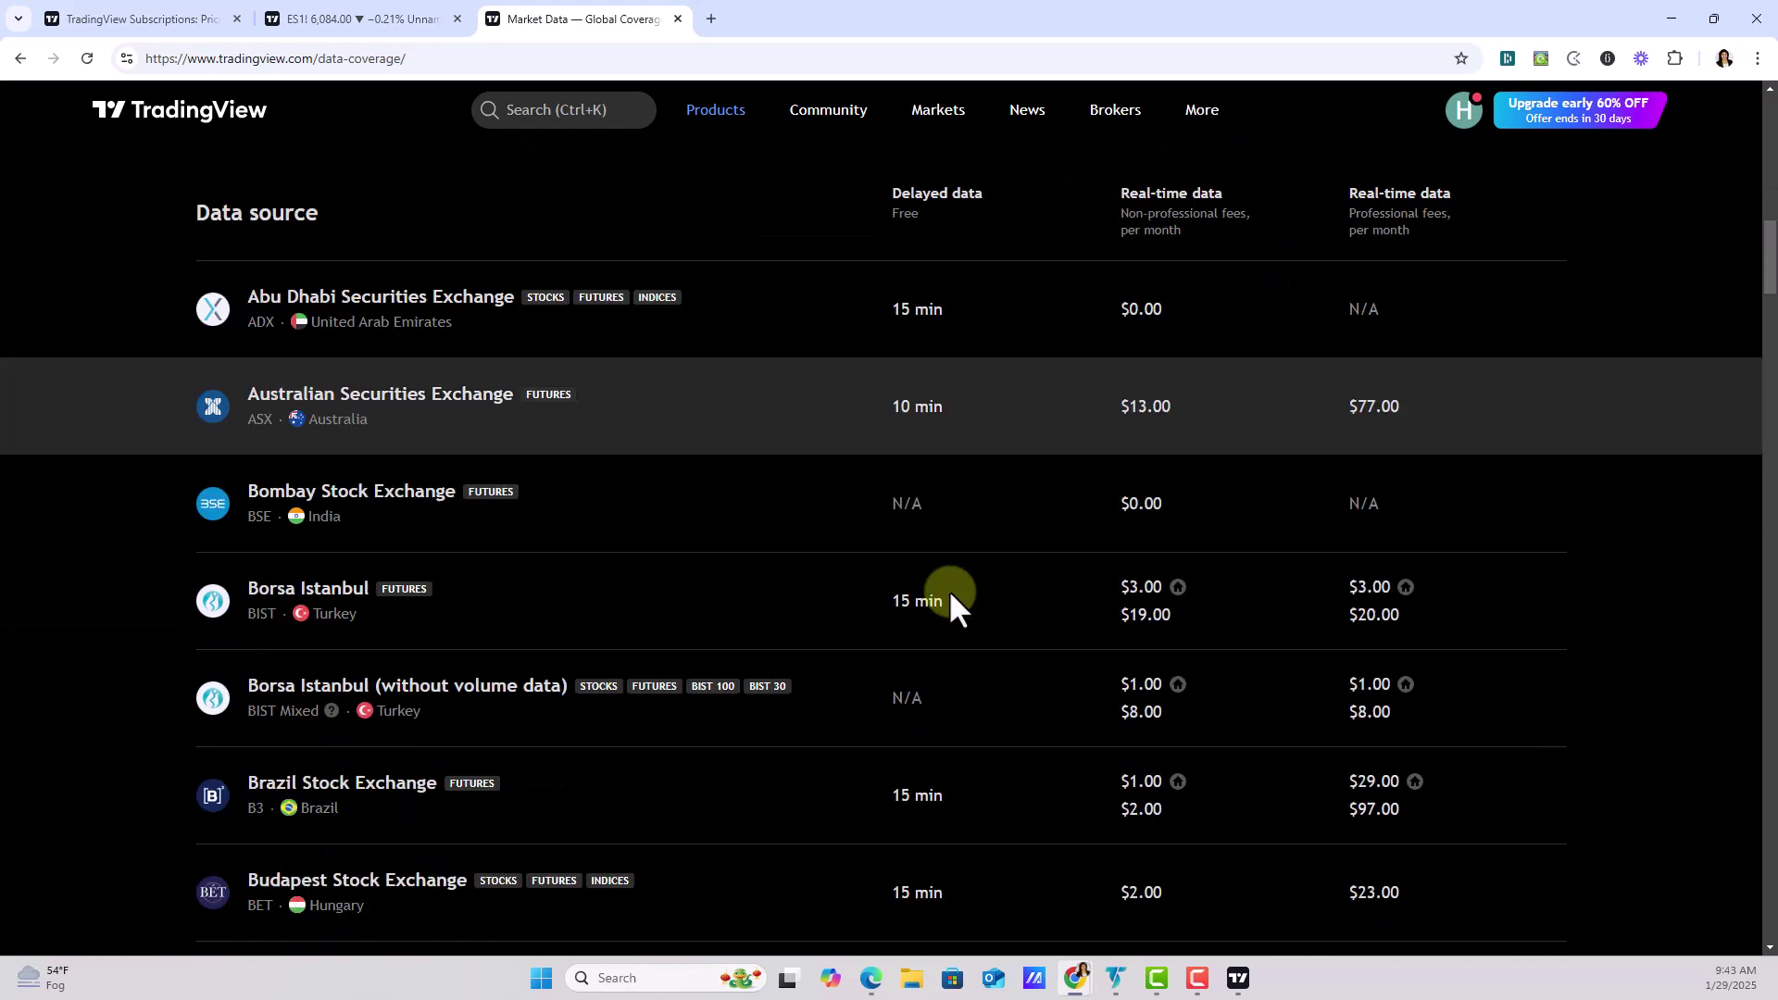
scroll(950, 593, "down", 3)
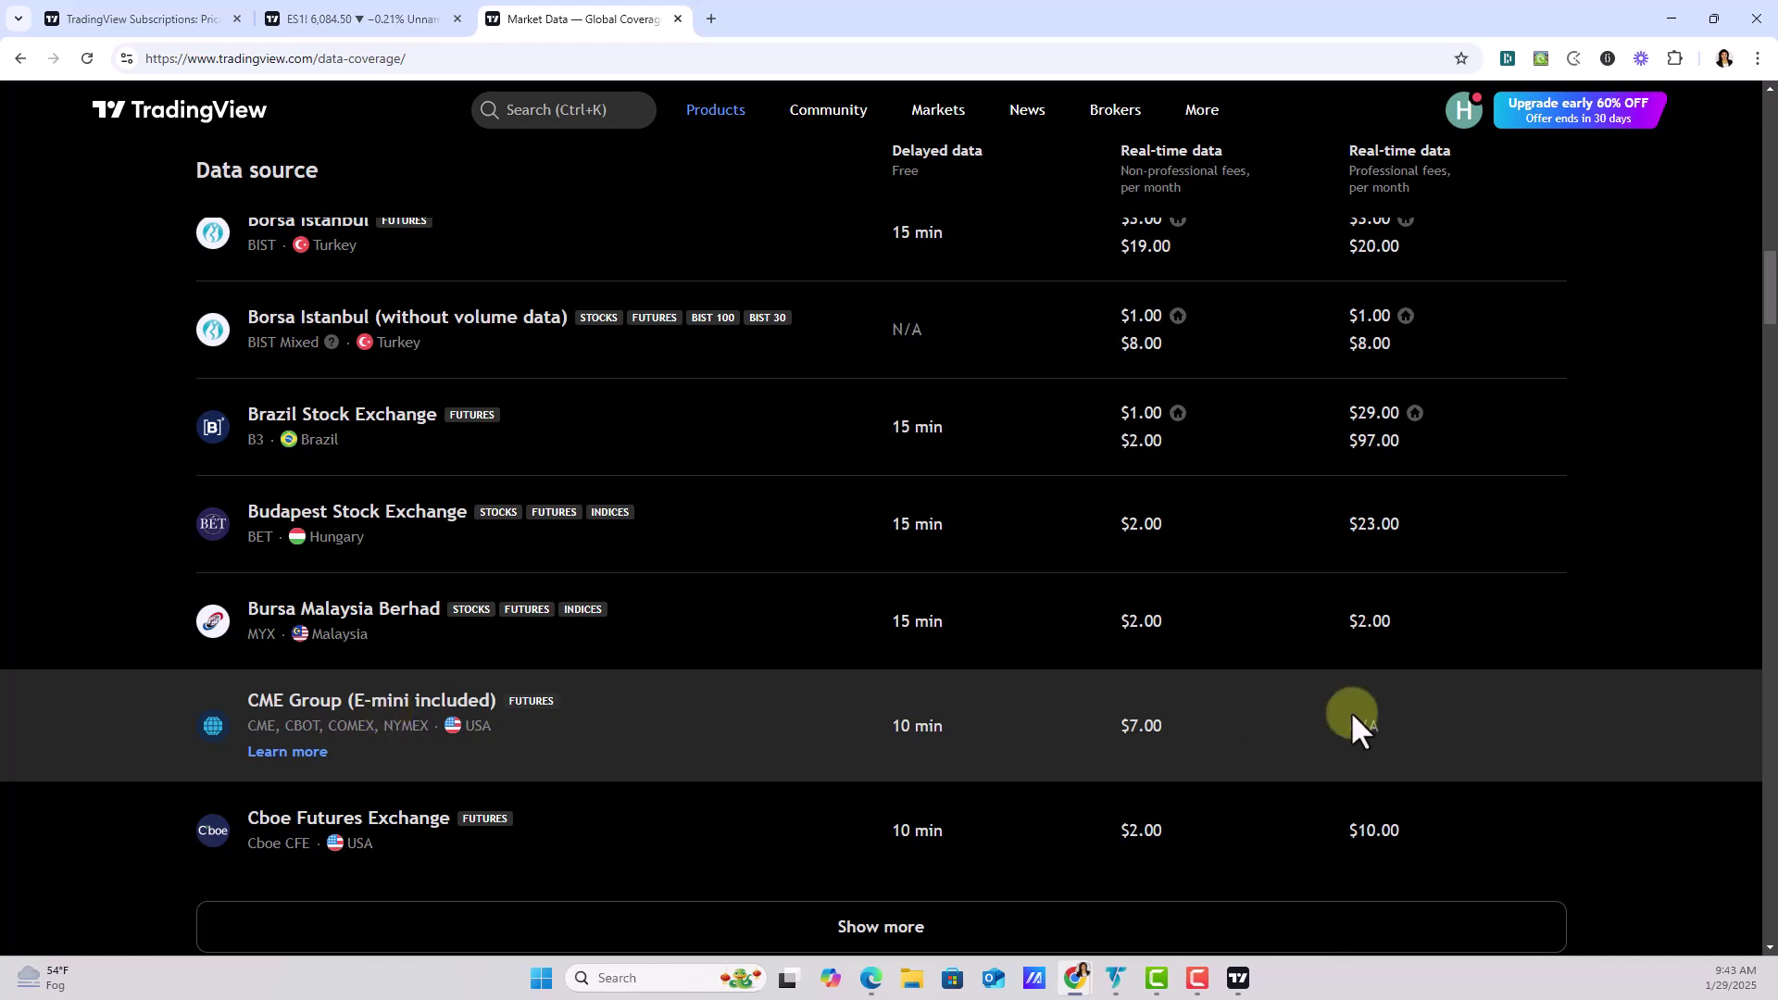
scroll(695, 750, "down", 2)
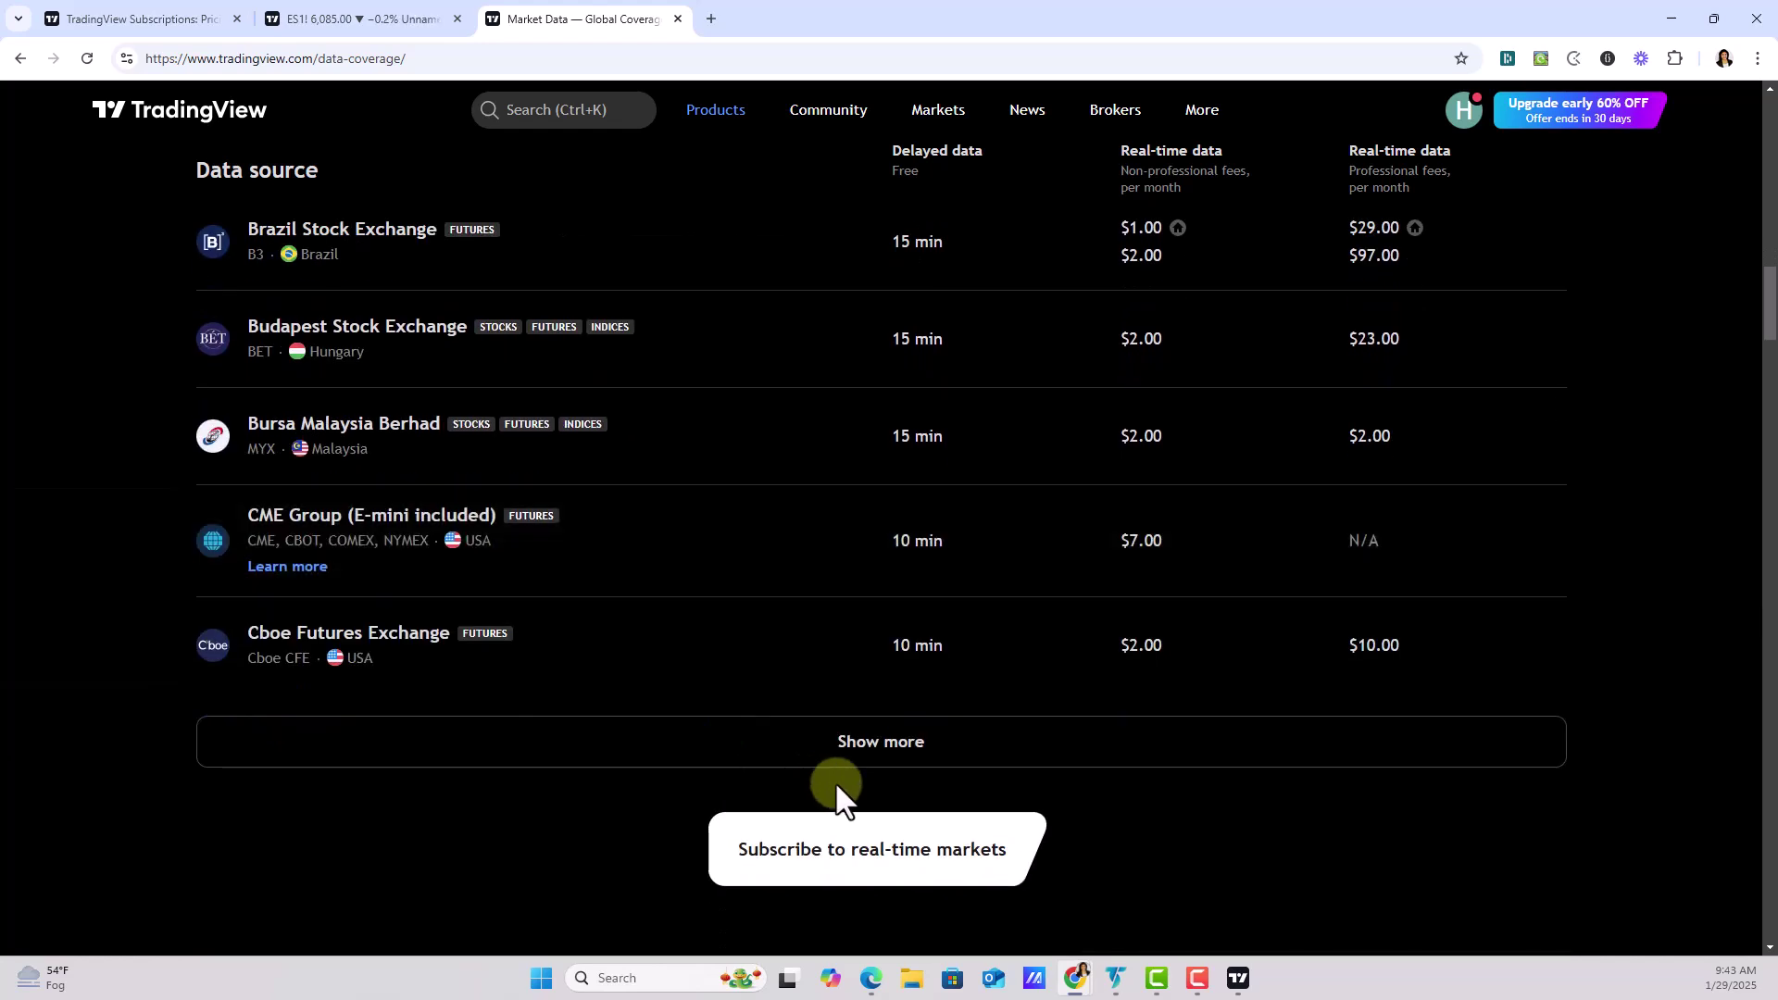
left_click(887, 741)
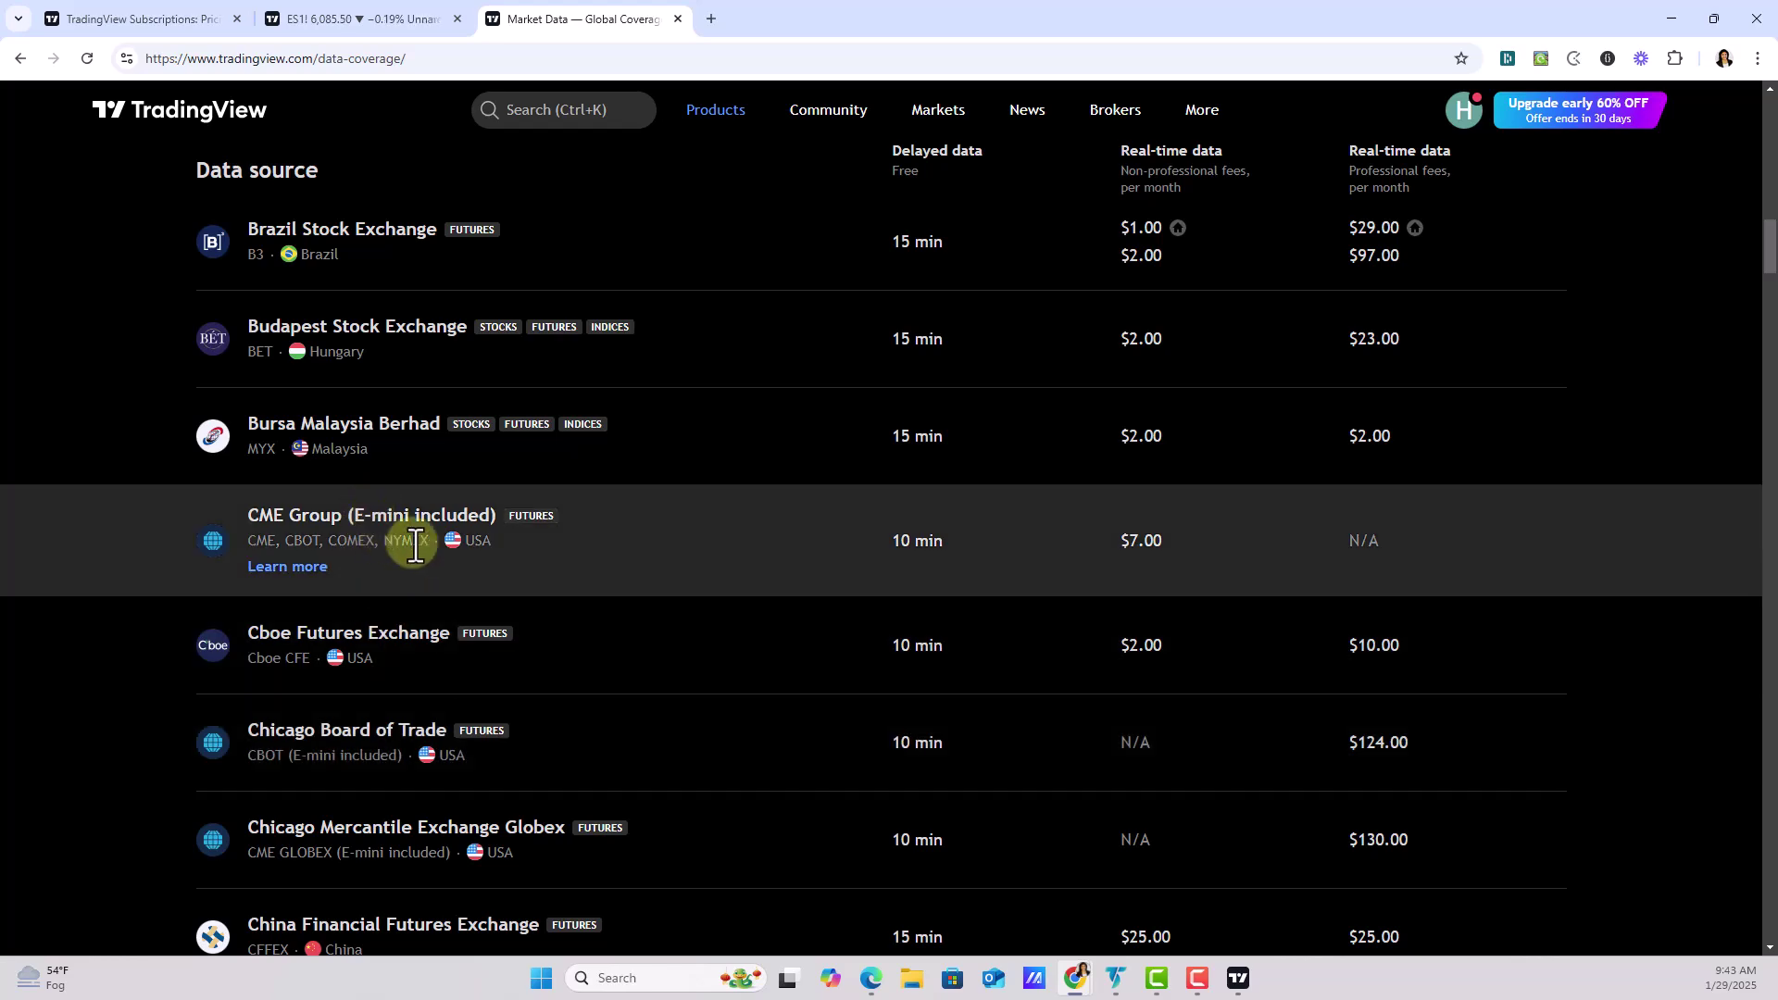
scroll(1144, 564, "down", 4)
scroll(449, 401, "up", 5)
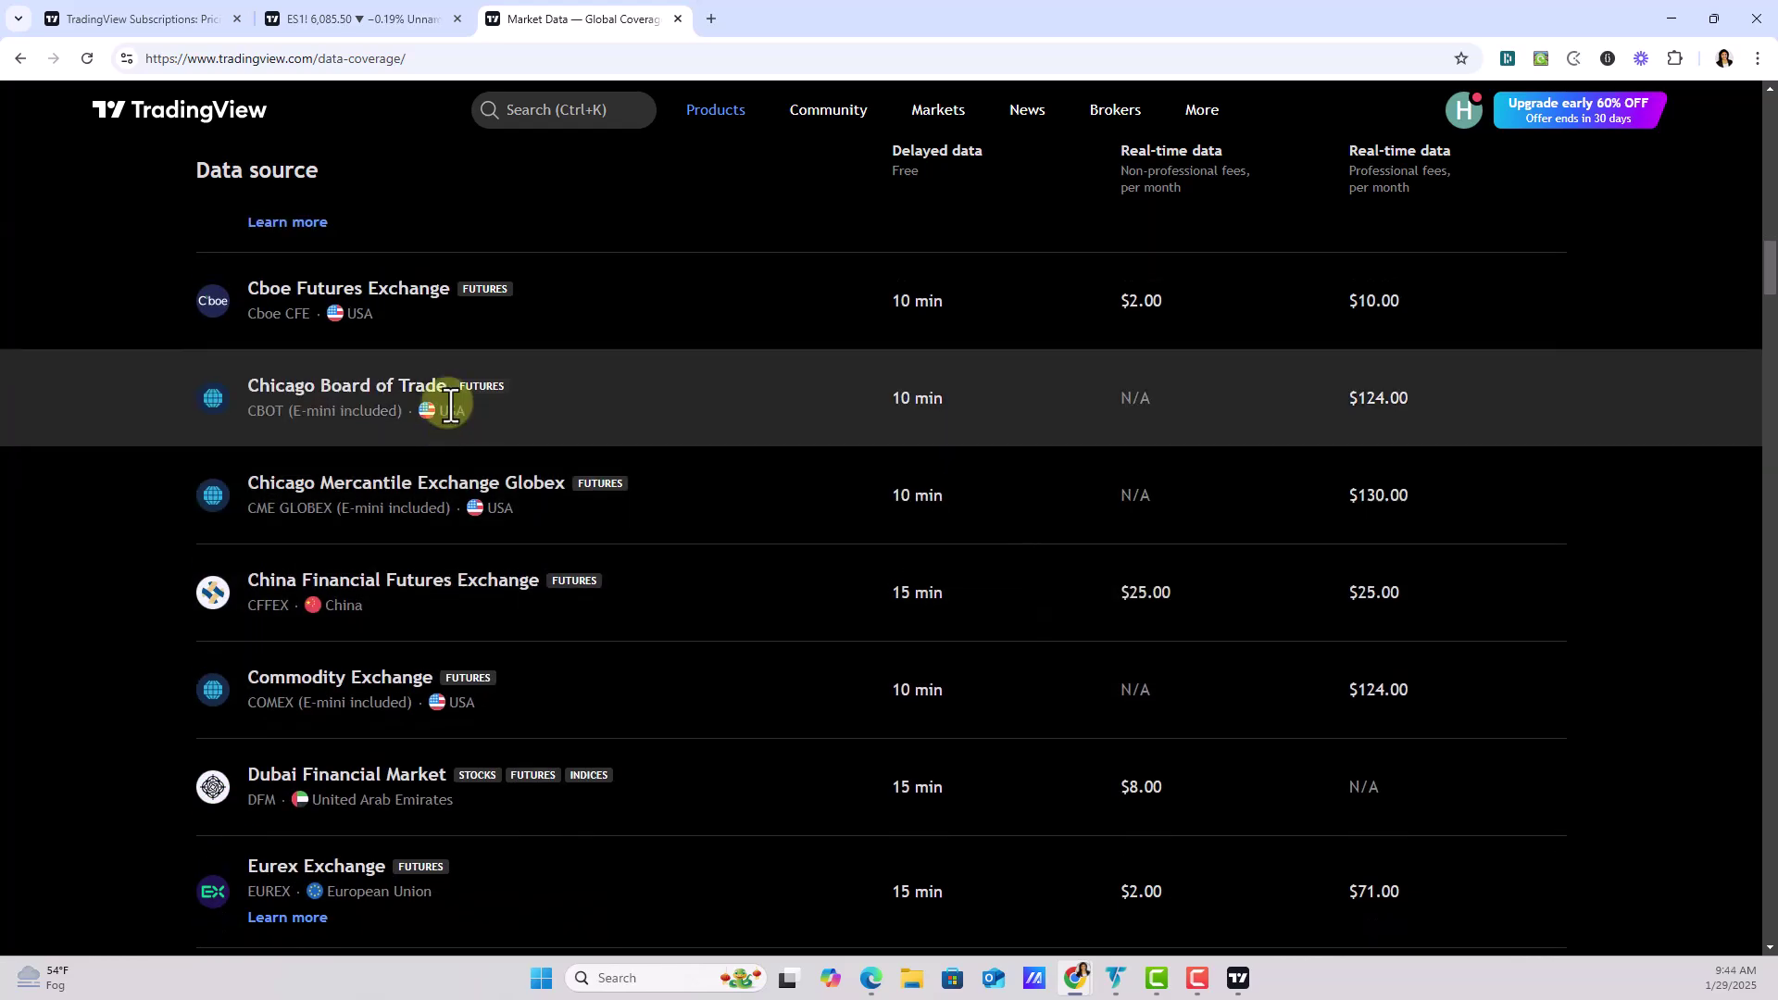
scroll(384, 760, "down", 2)
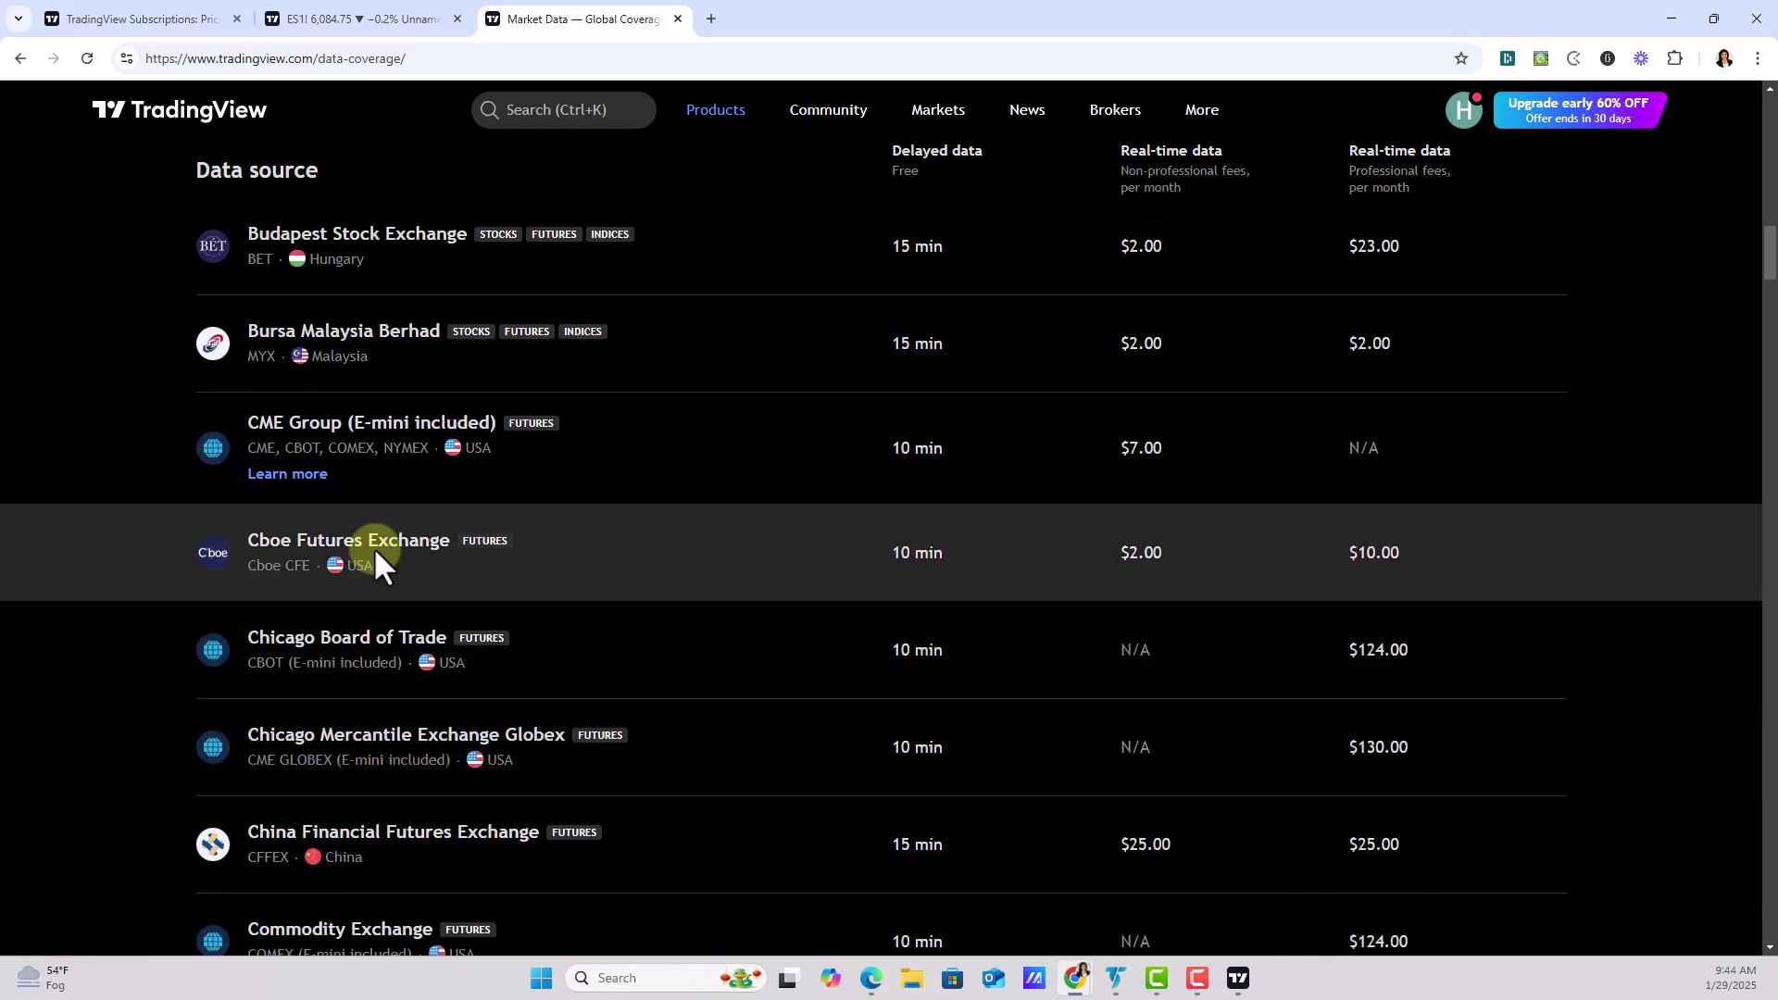
Open CME Group's data page and order the $7.00/month E-mini real-time futures plan
left_click(305, 474)
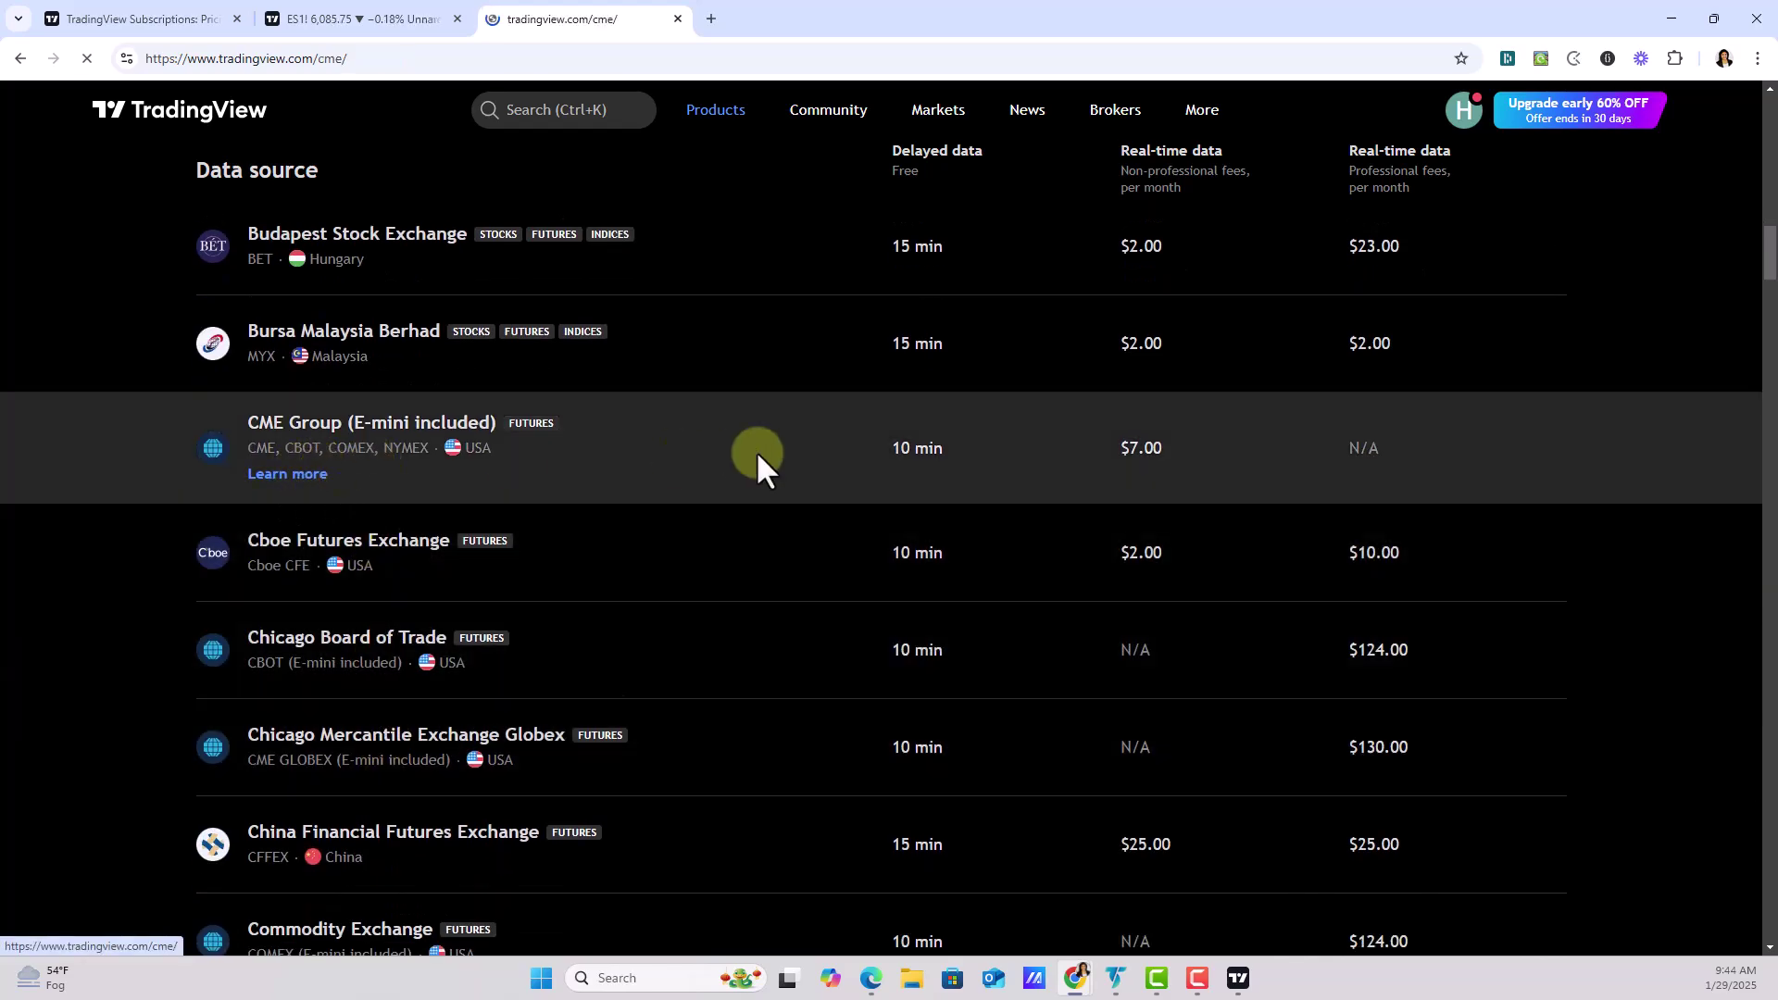
scroll(1125, 521, "down", 10)
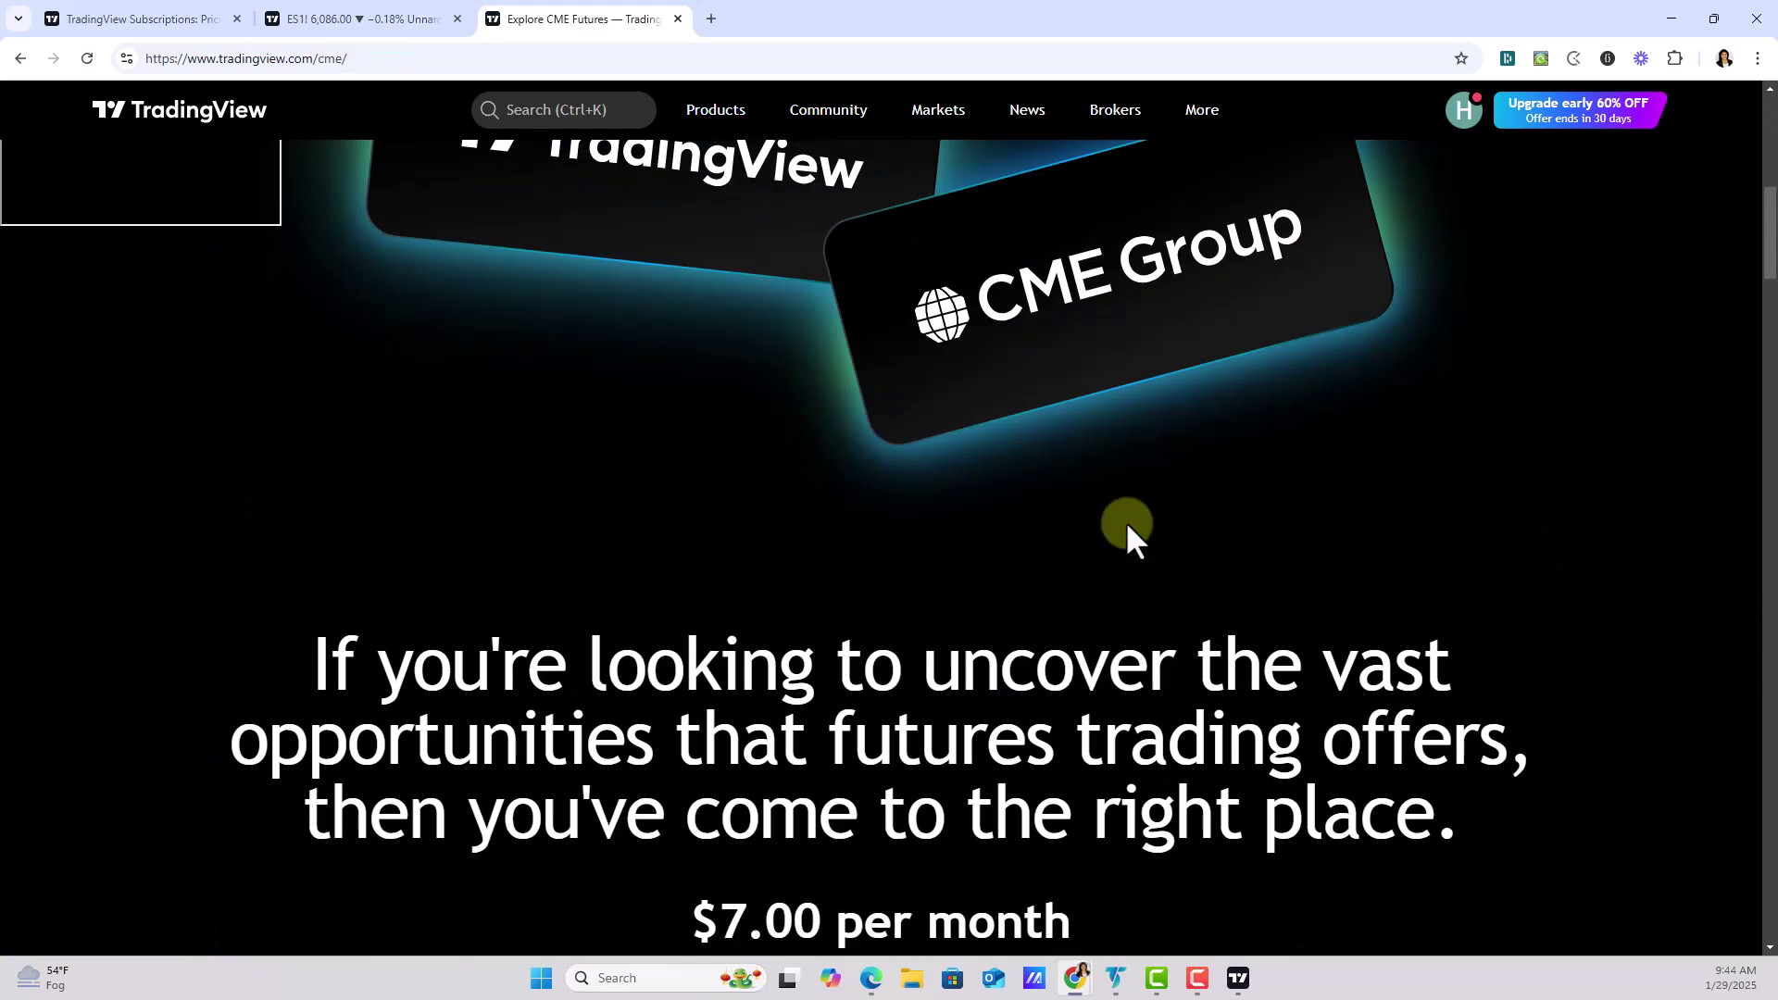
left_click(963, 836)
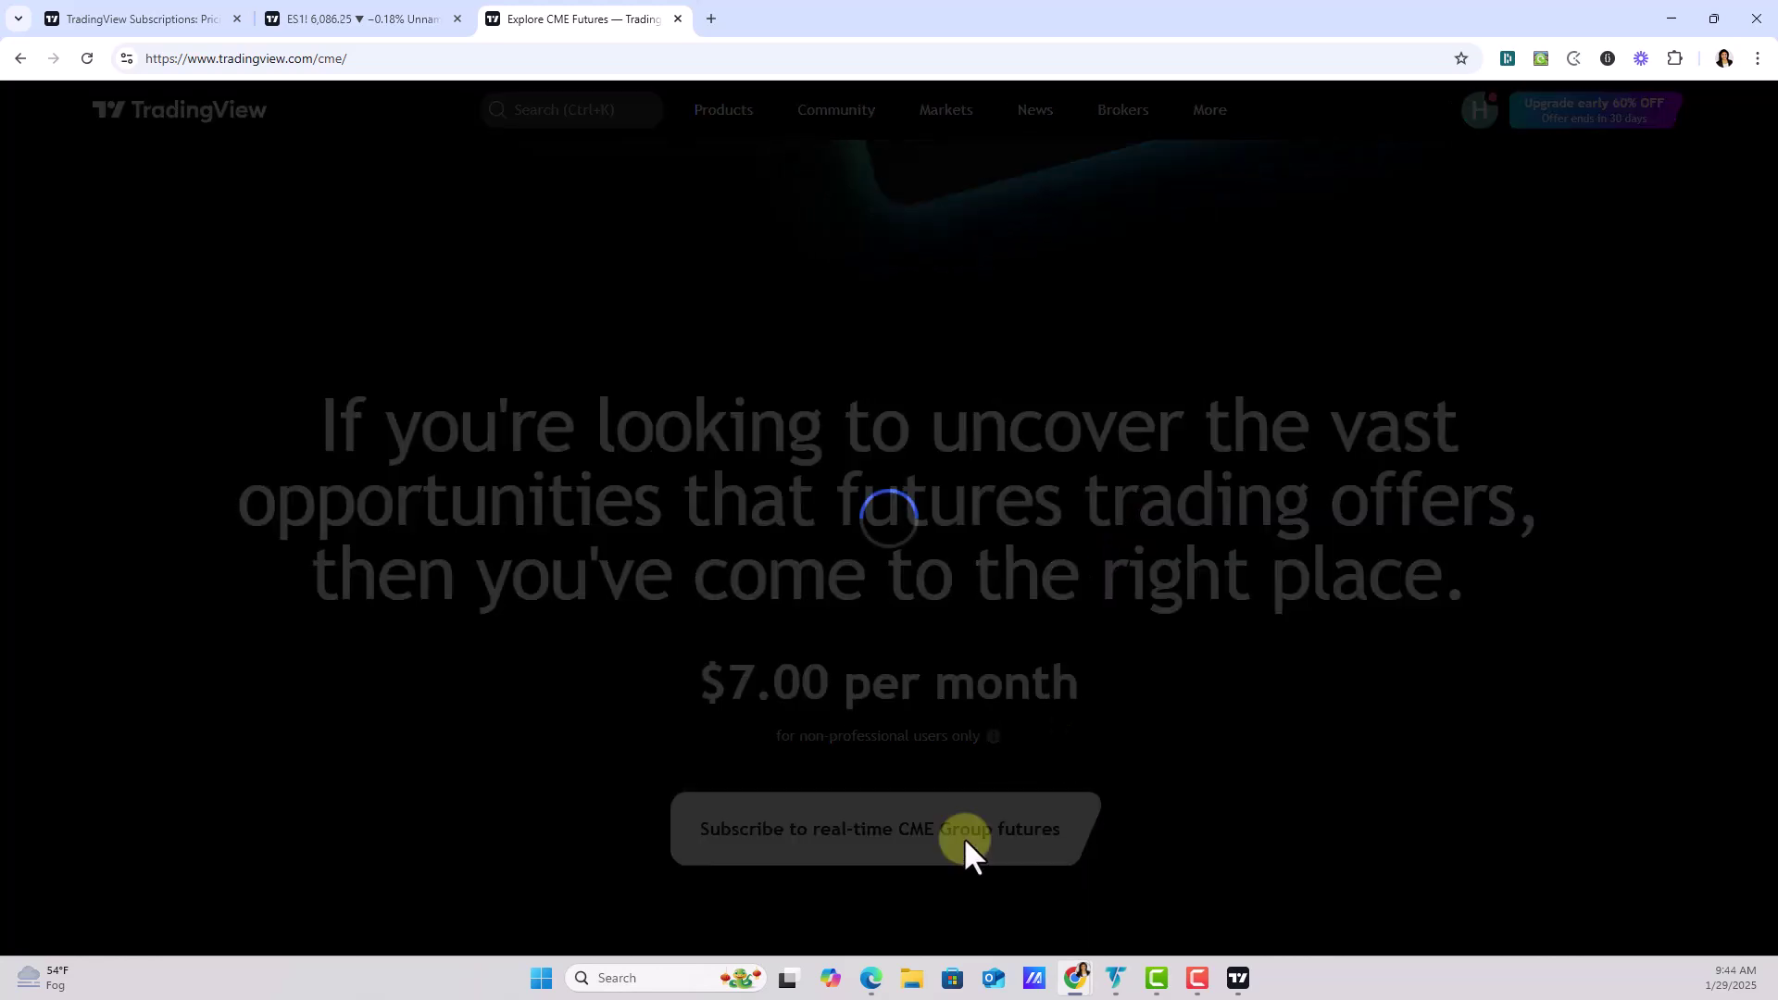
scroll(963, 836, "down", 1)
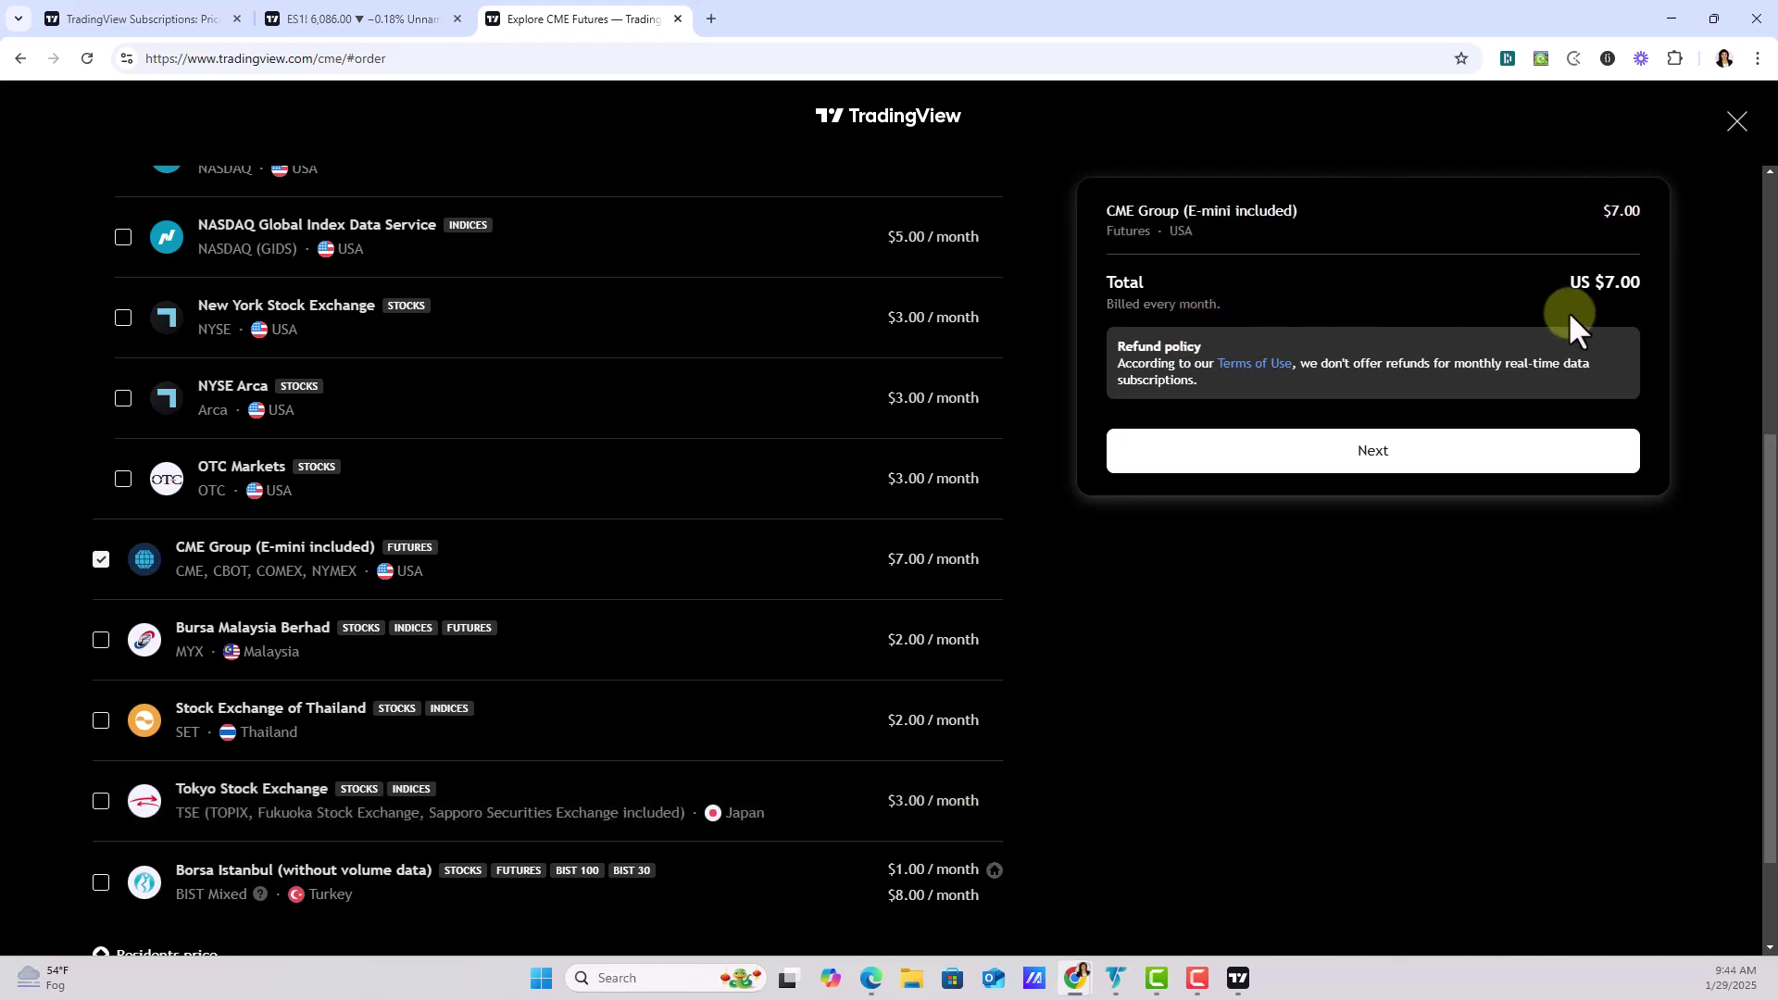
Open the CME market data agreement form, then close the TradingView desktop app and Chrome
left_click(1393, 458)
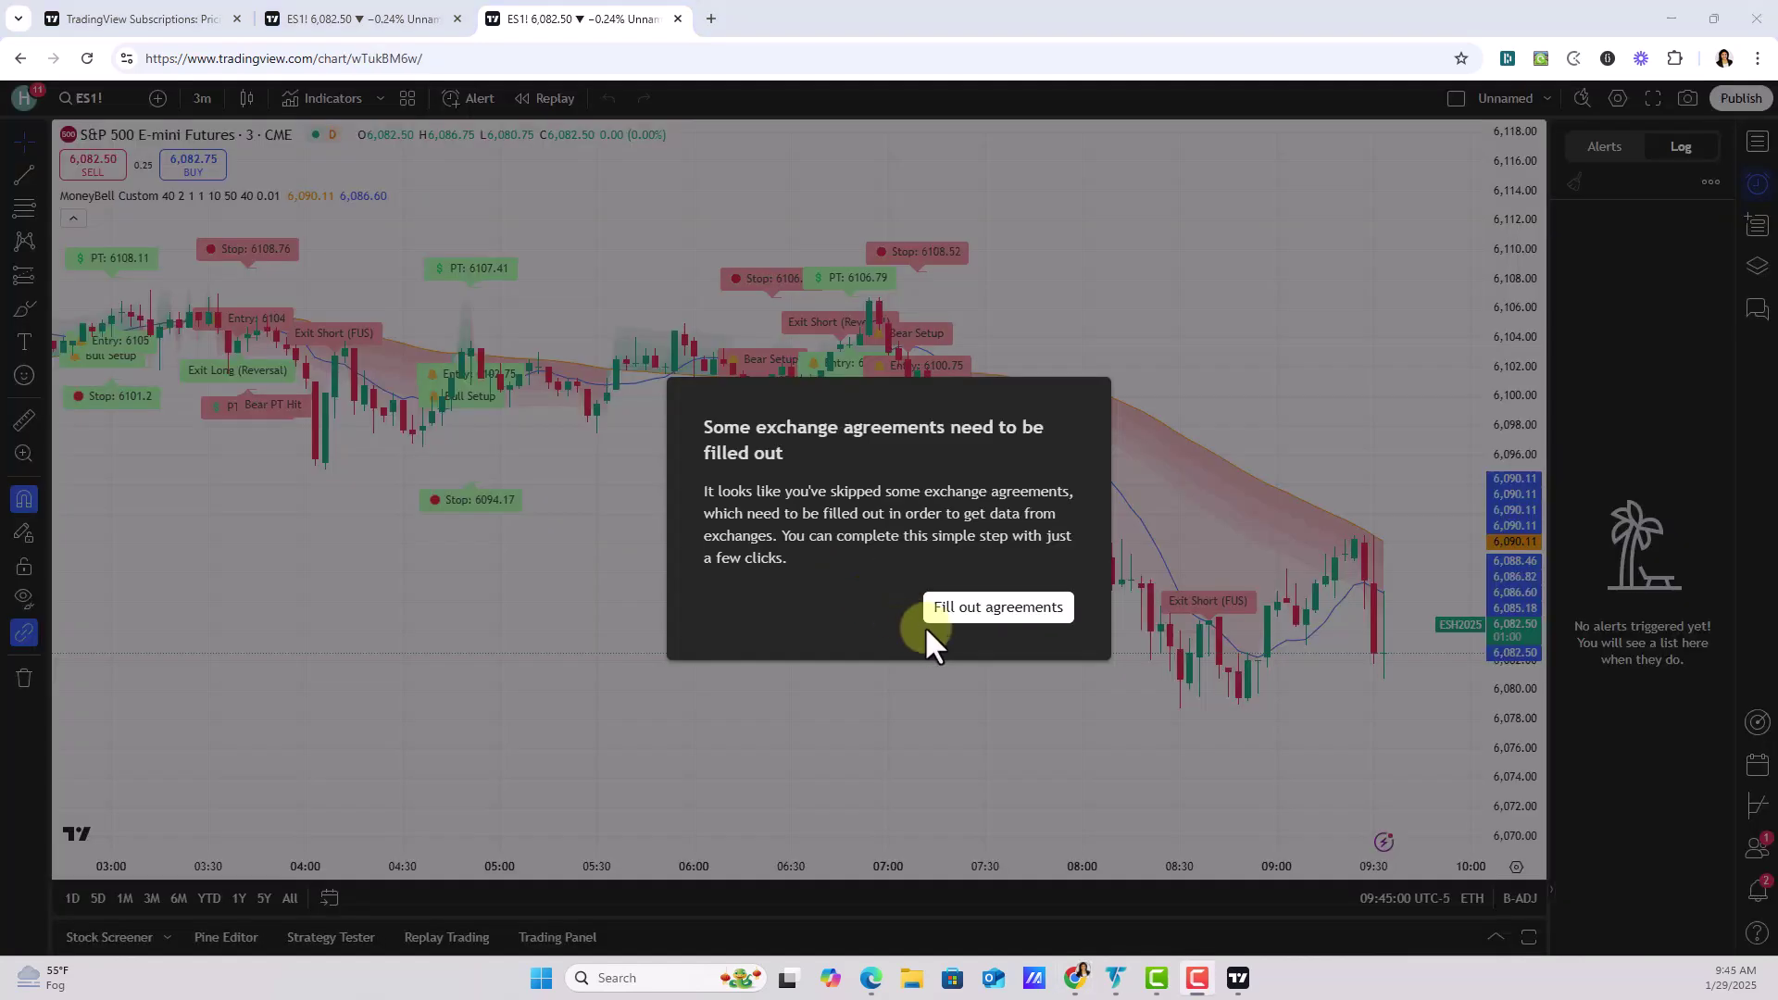
left_click(977, 621)
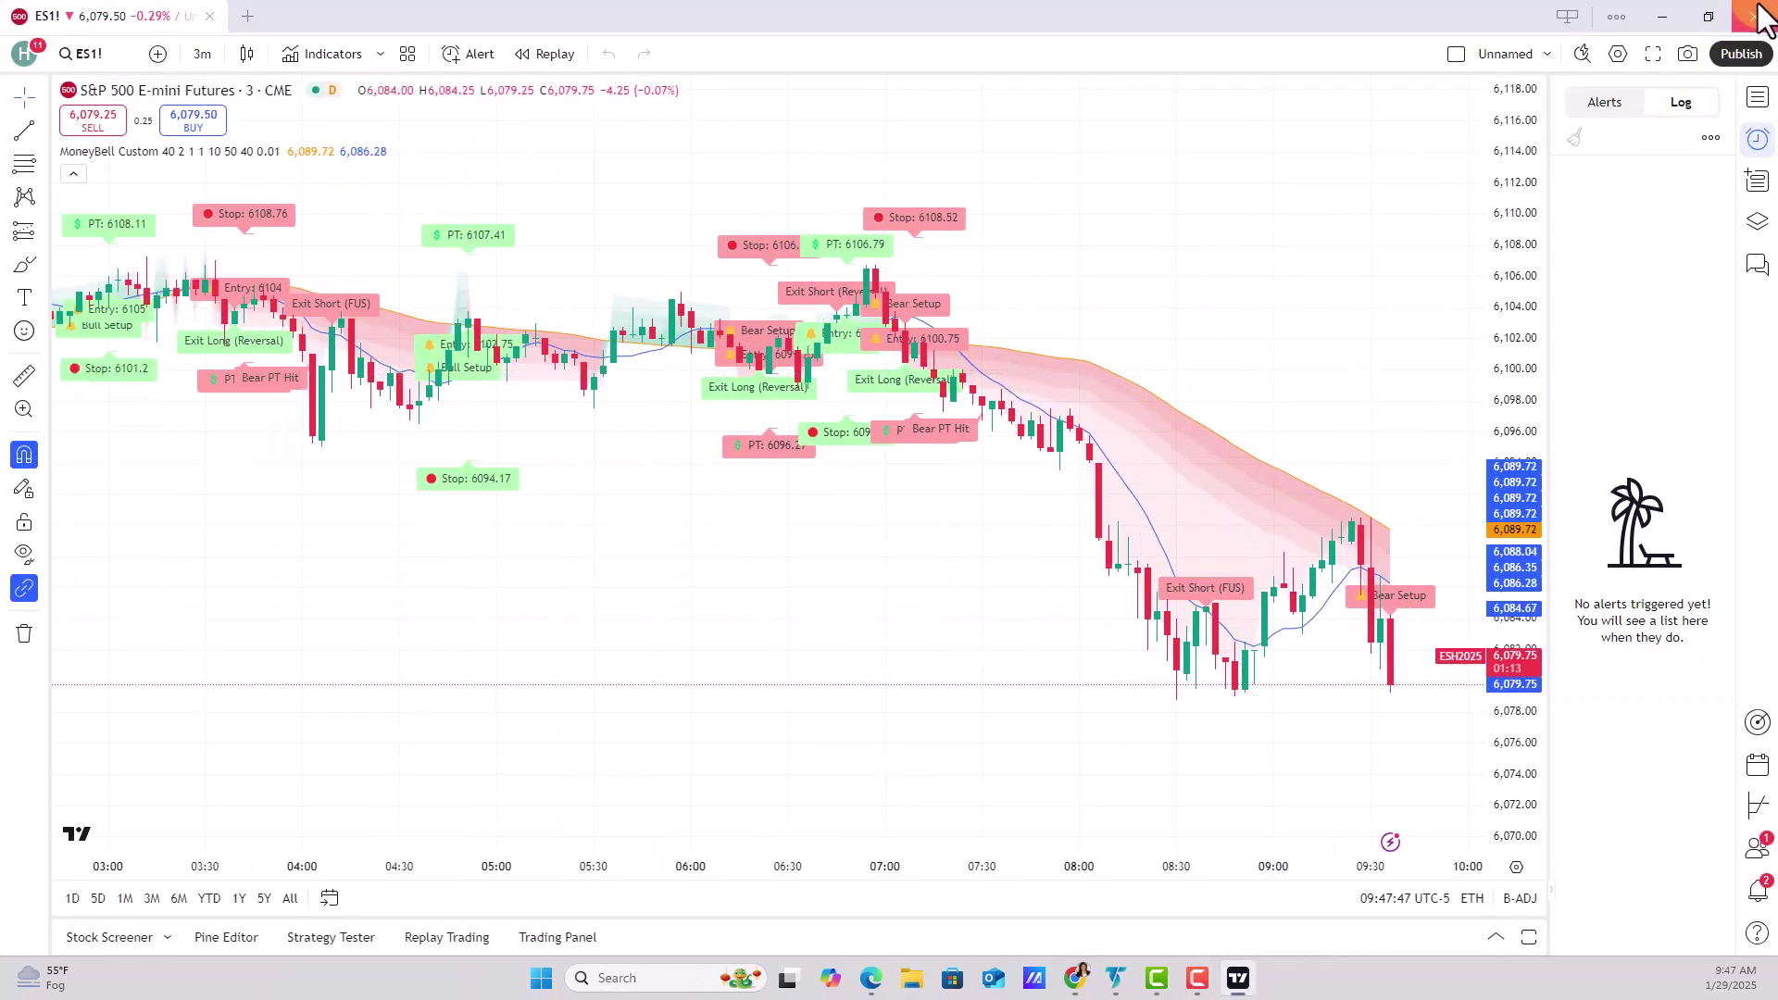
left_click(1758, 9)
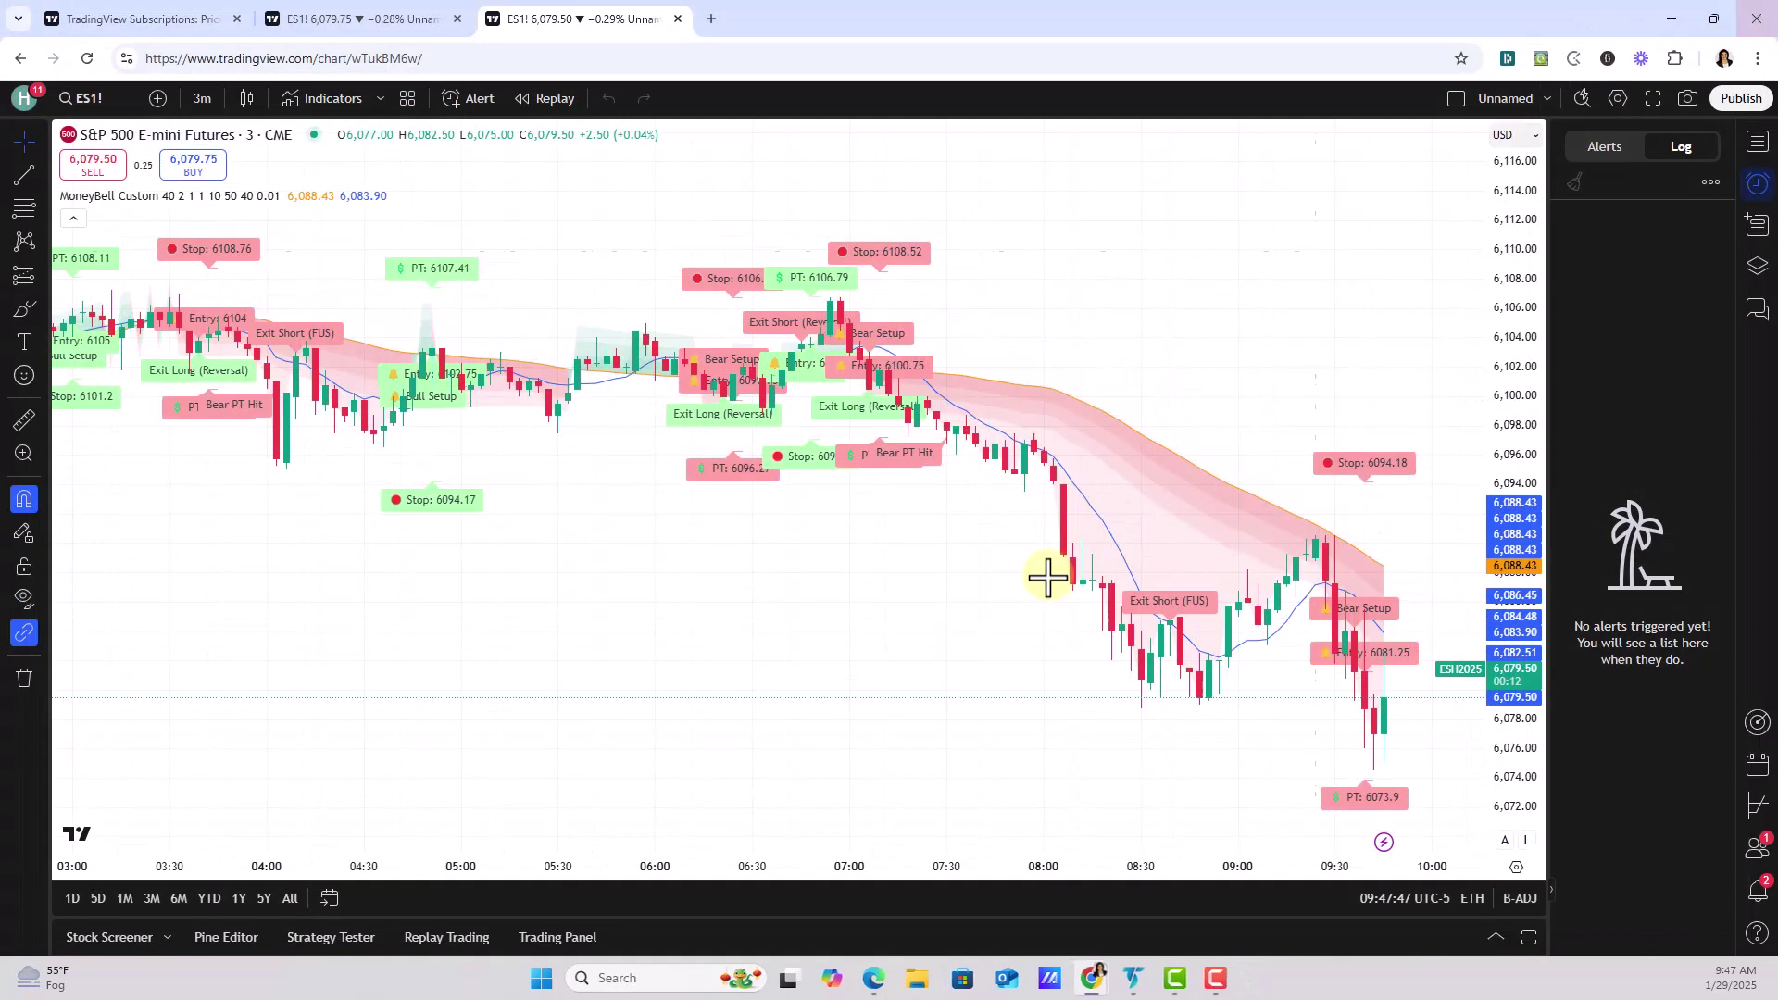
left_click(1758, 17)
Relaunch TradingView via a 'trad' Windows search, then bring TradeStation's ESH25 chart forward
left_click(676, 978)
type("tr")
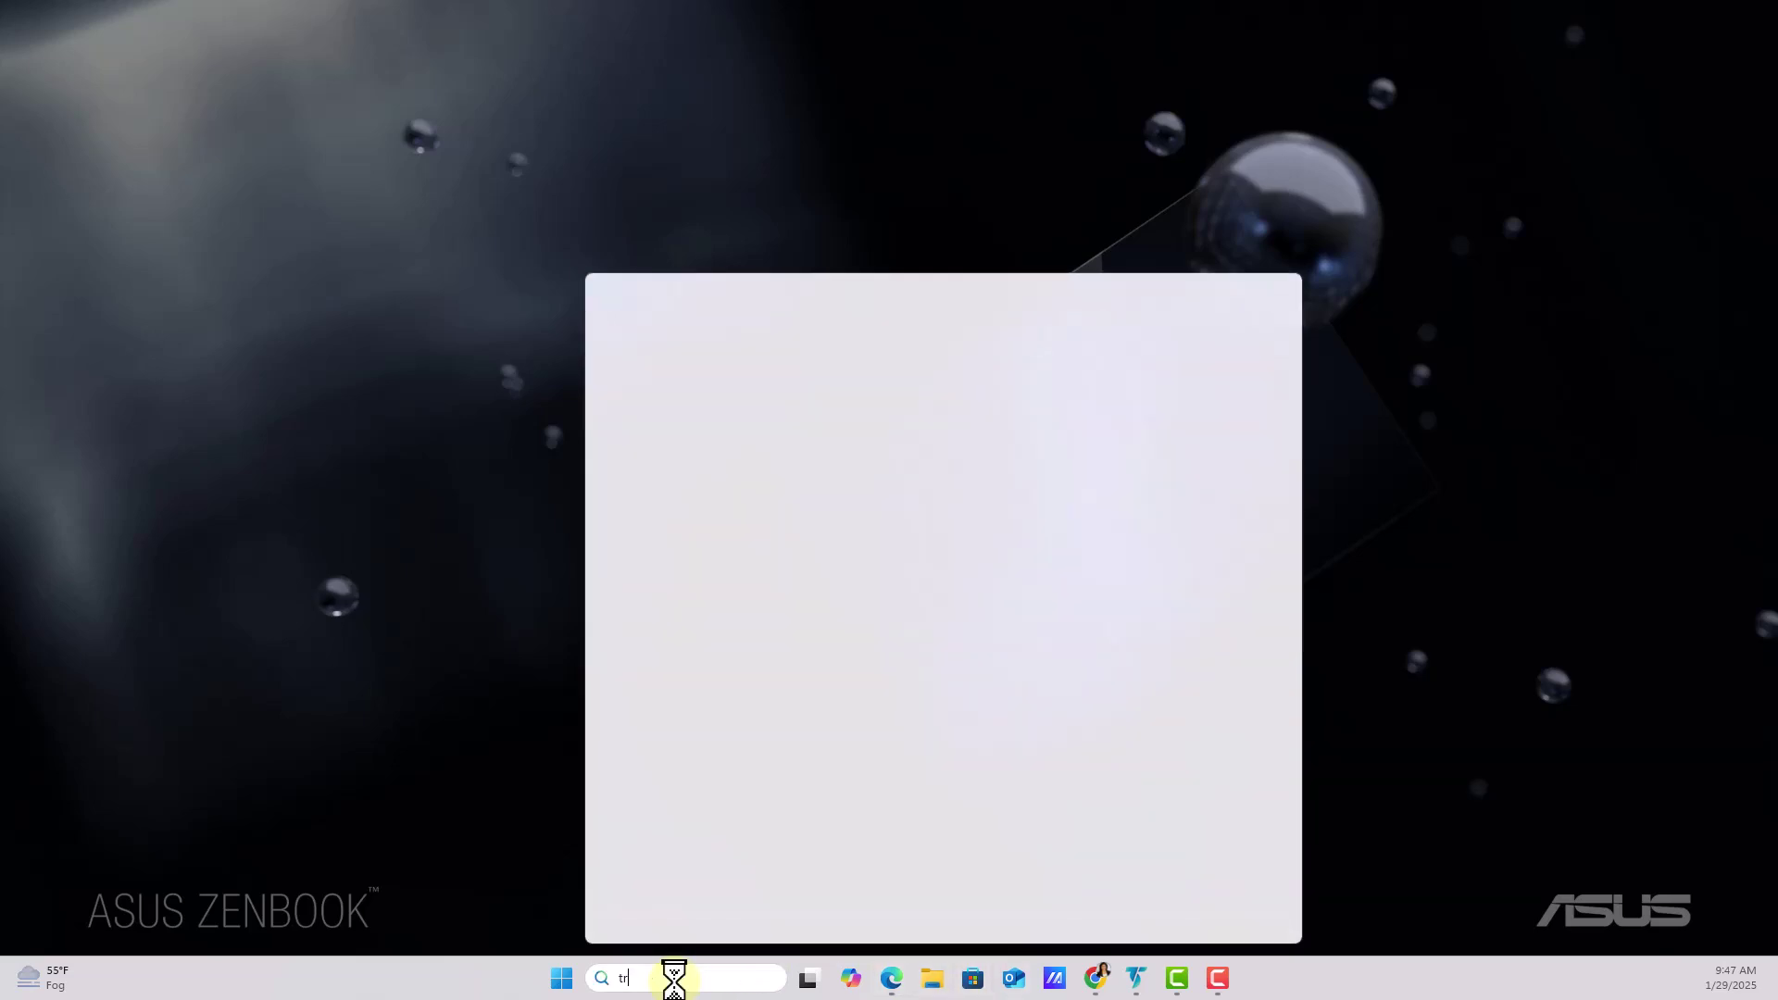
type("ad")
left_click(729, 497)
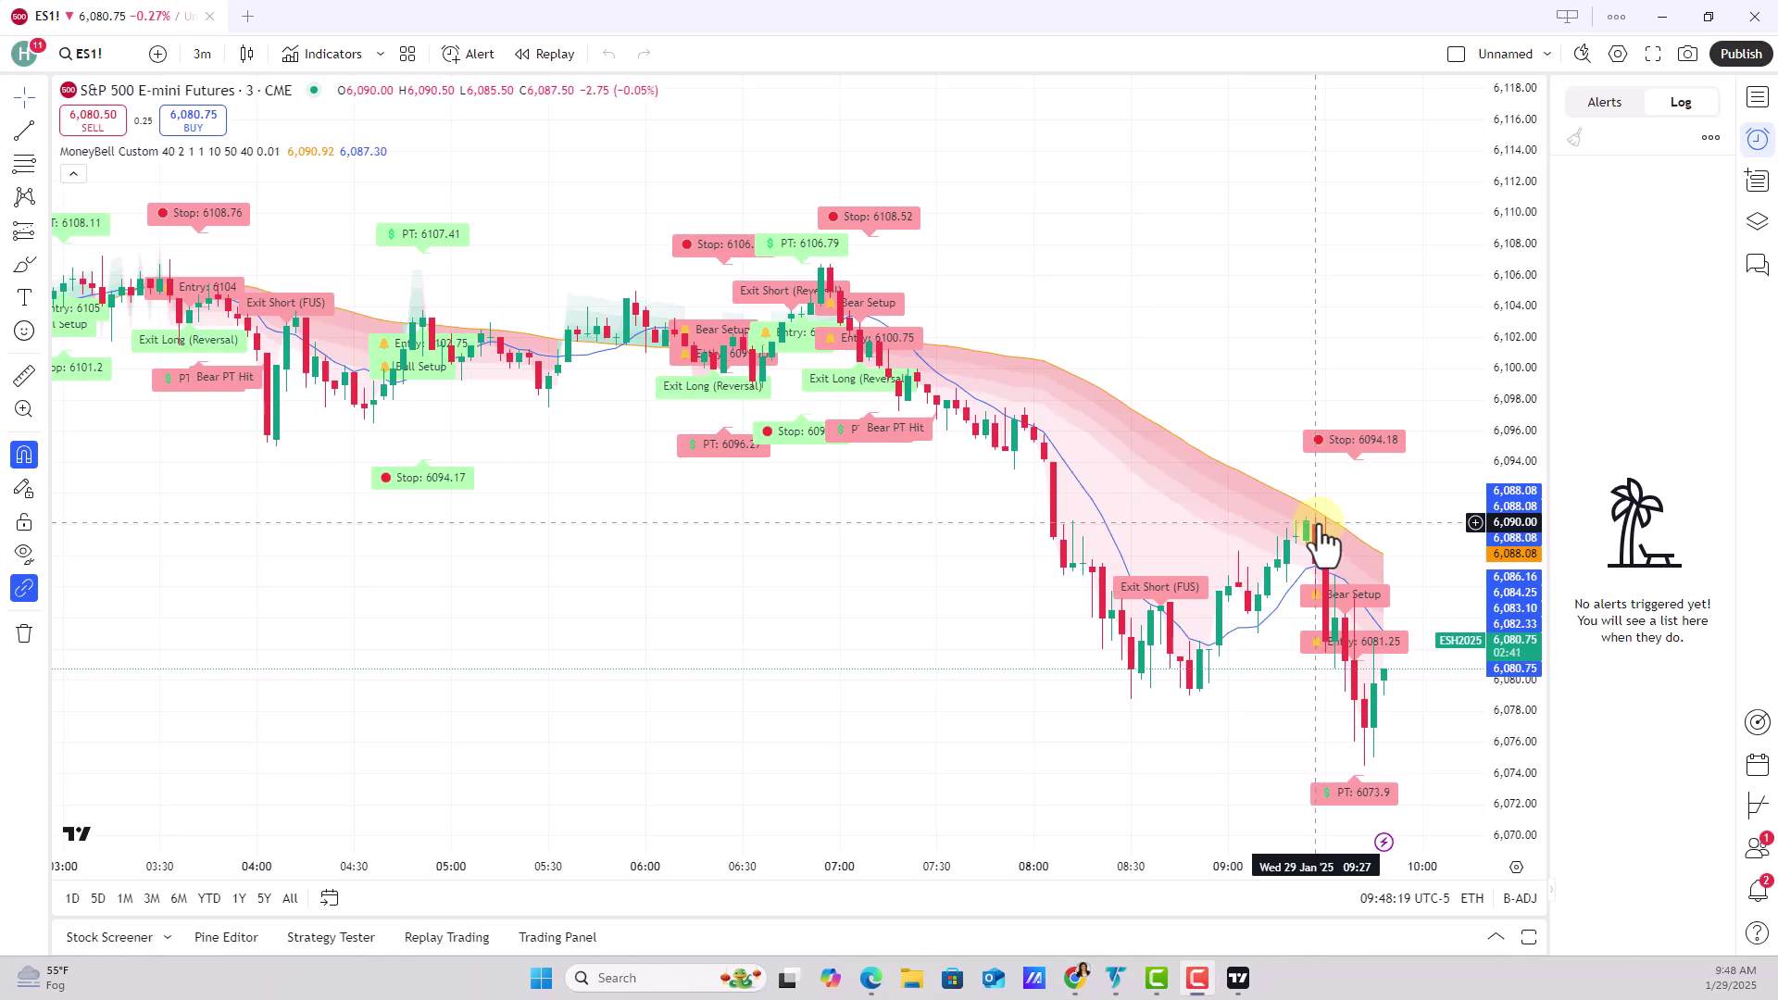
mouse_move(1116, 978)
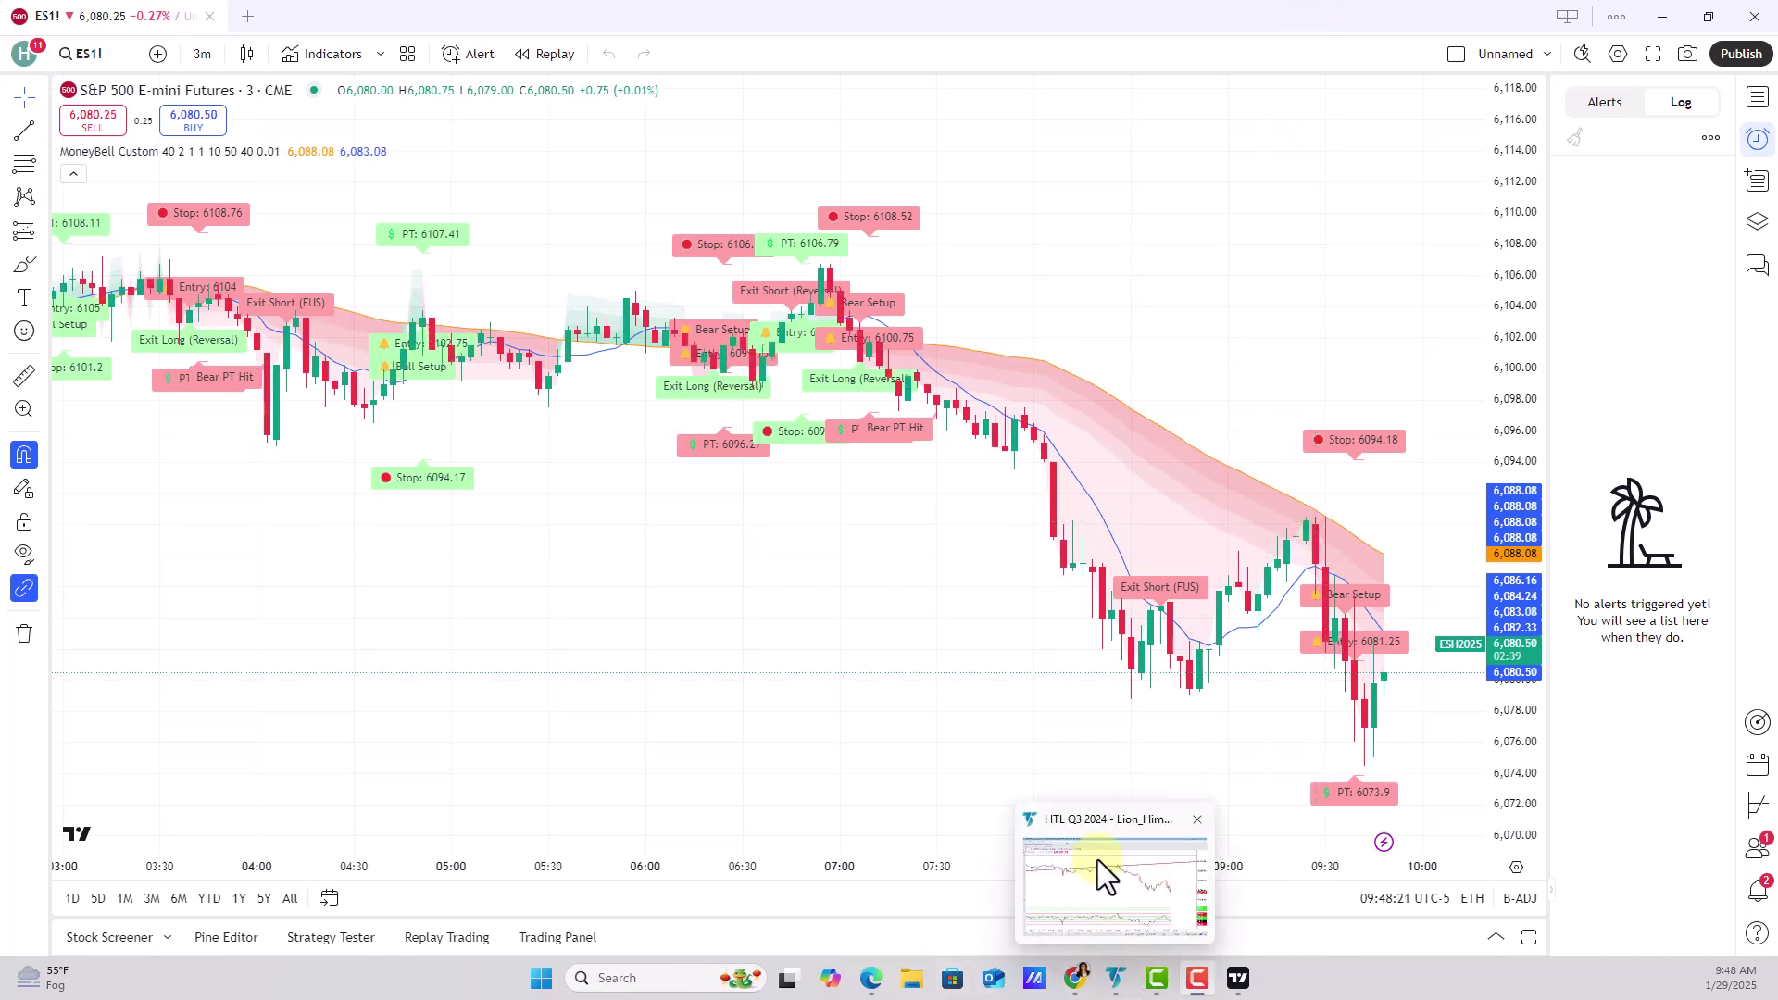
left_click(1099, 862)
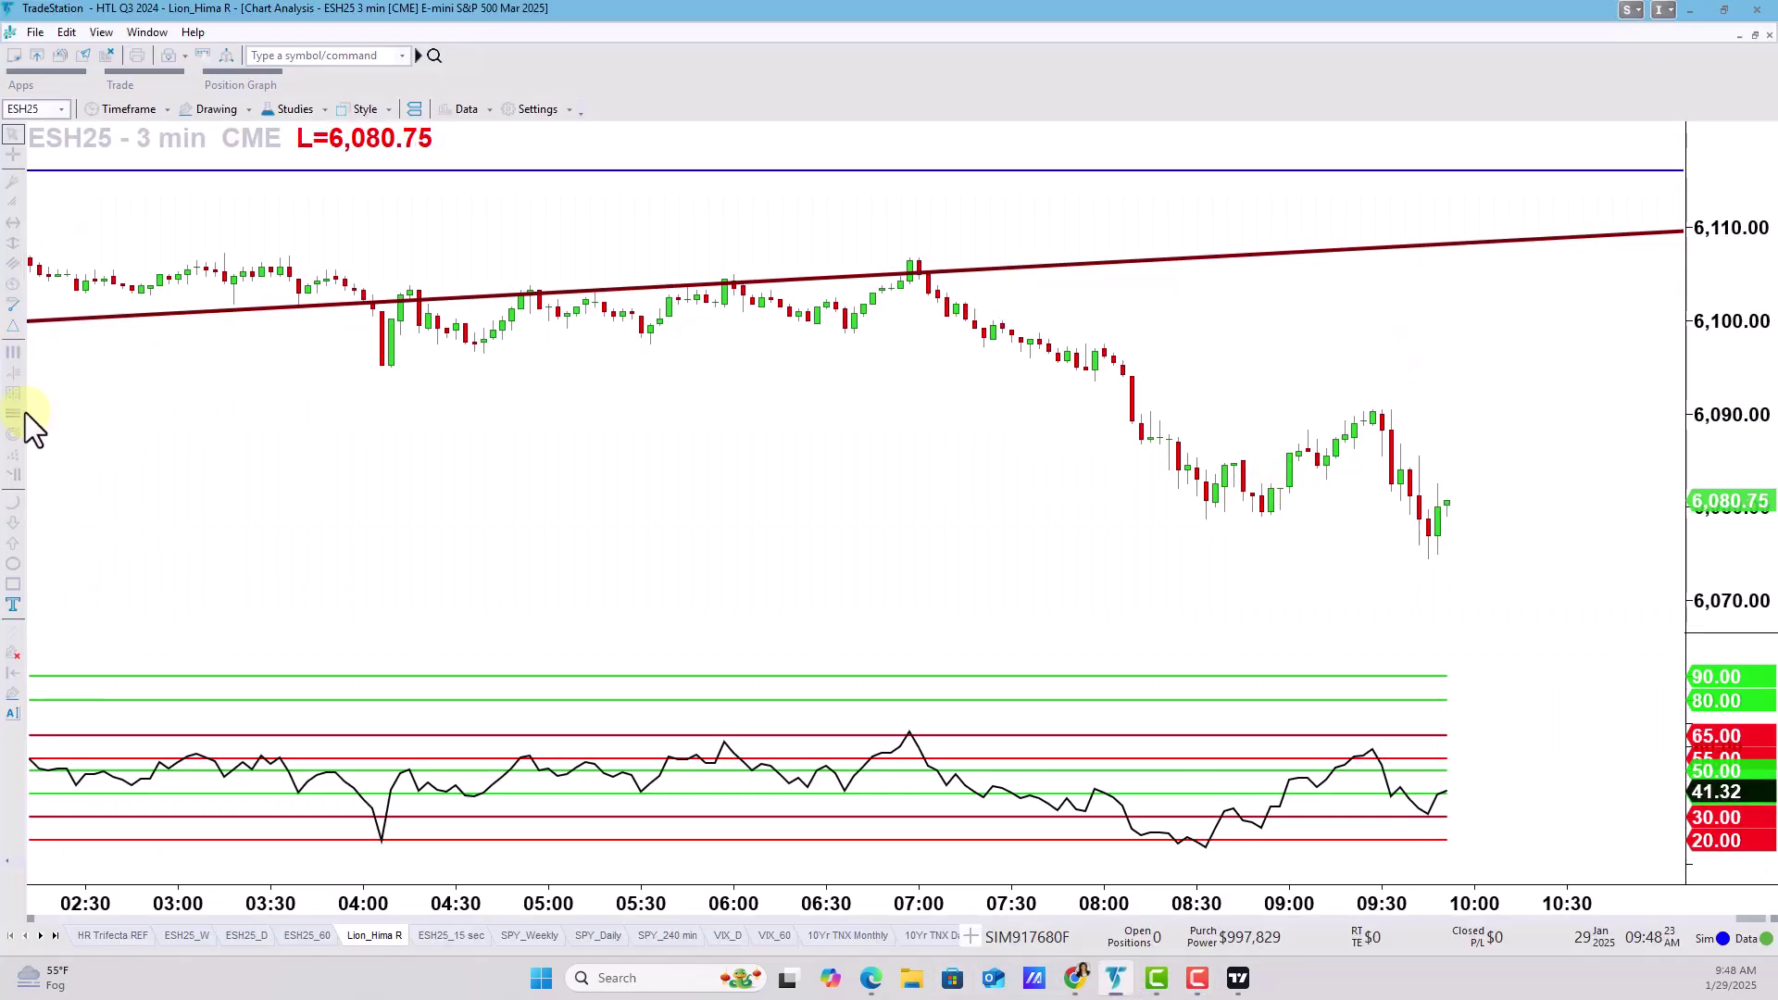
Draw a Fibonacci retracement from the 07:00 high, delete it, and redraw it across 6,090–6,086
left_click(20, 414)
mouse_move(918, 260)
left_mouse_down()
mouse_move(1222, 411)
mouse_move(1275, 526)
mouse_move(1208, 516)
left_mouse_up()
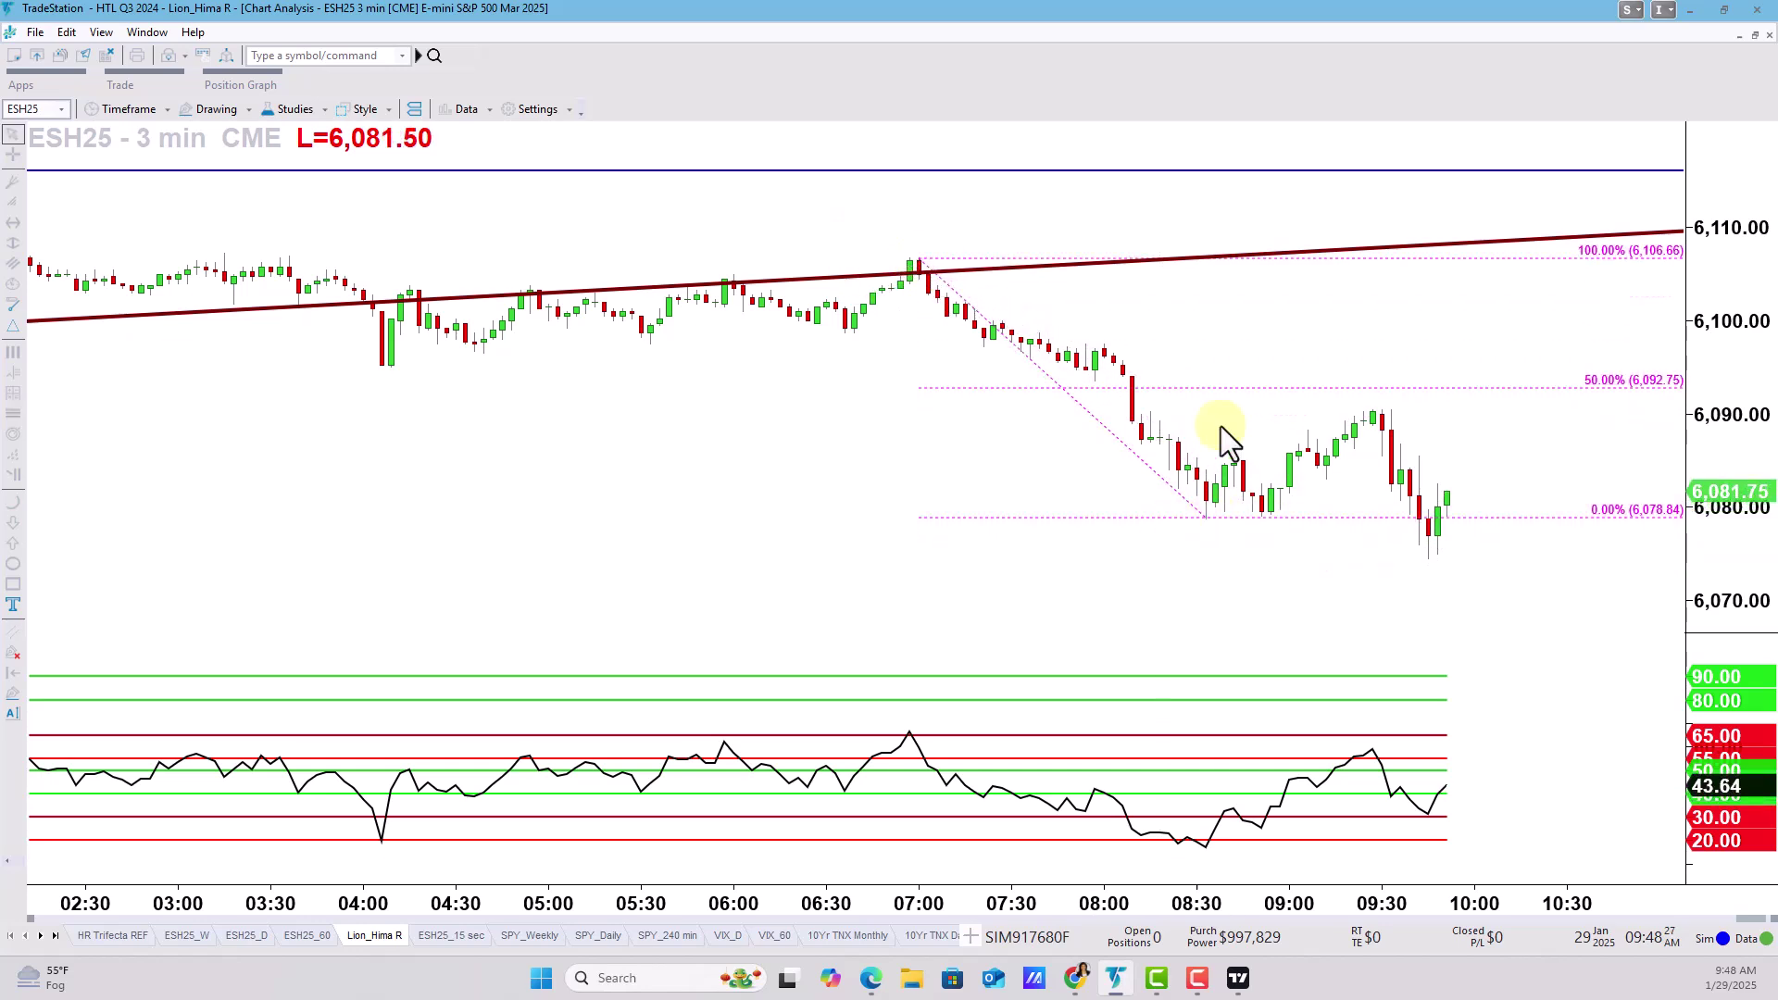
left_click(1195, 387)
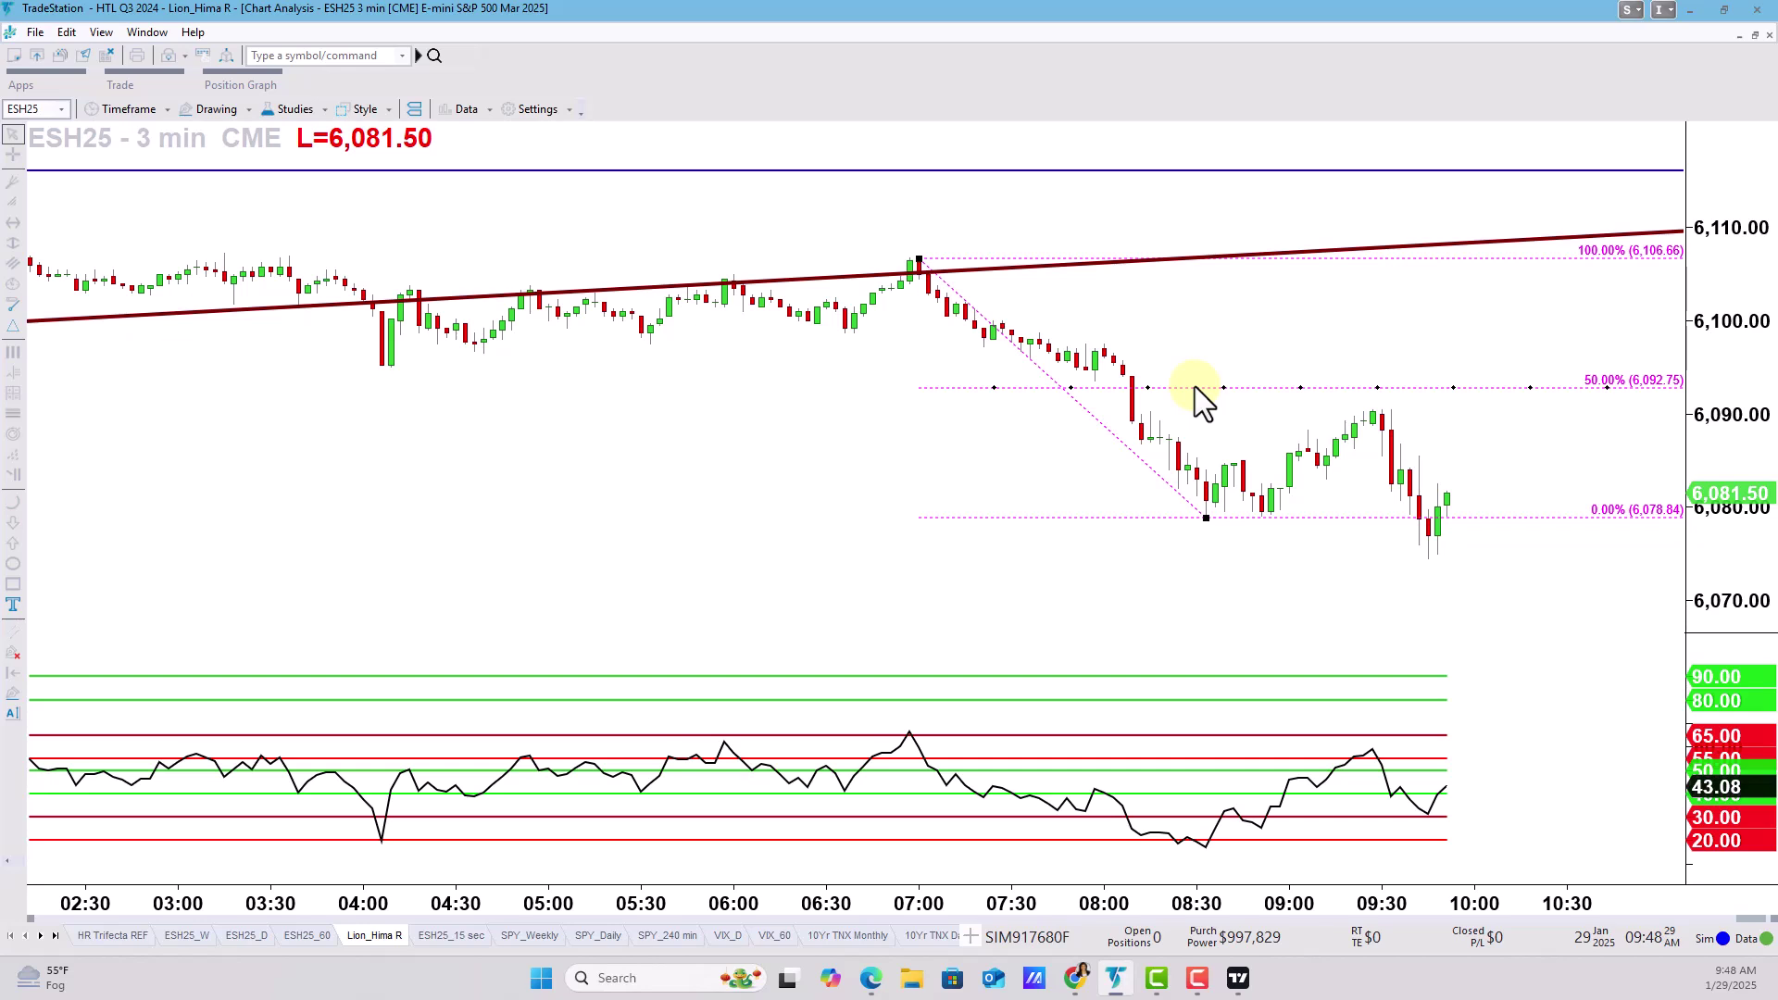
key("Delete")
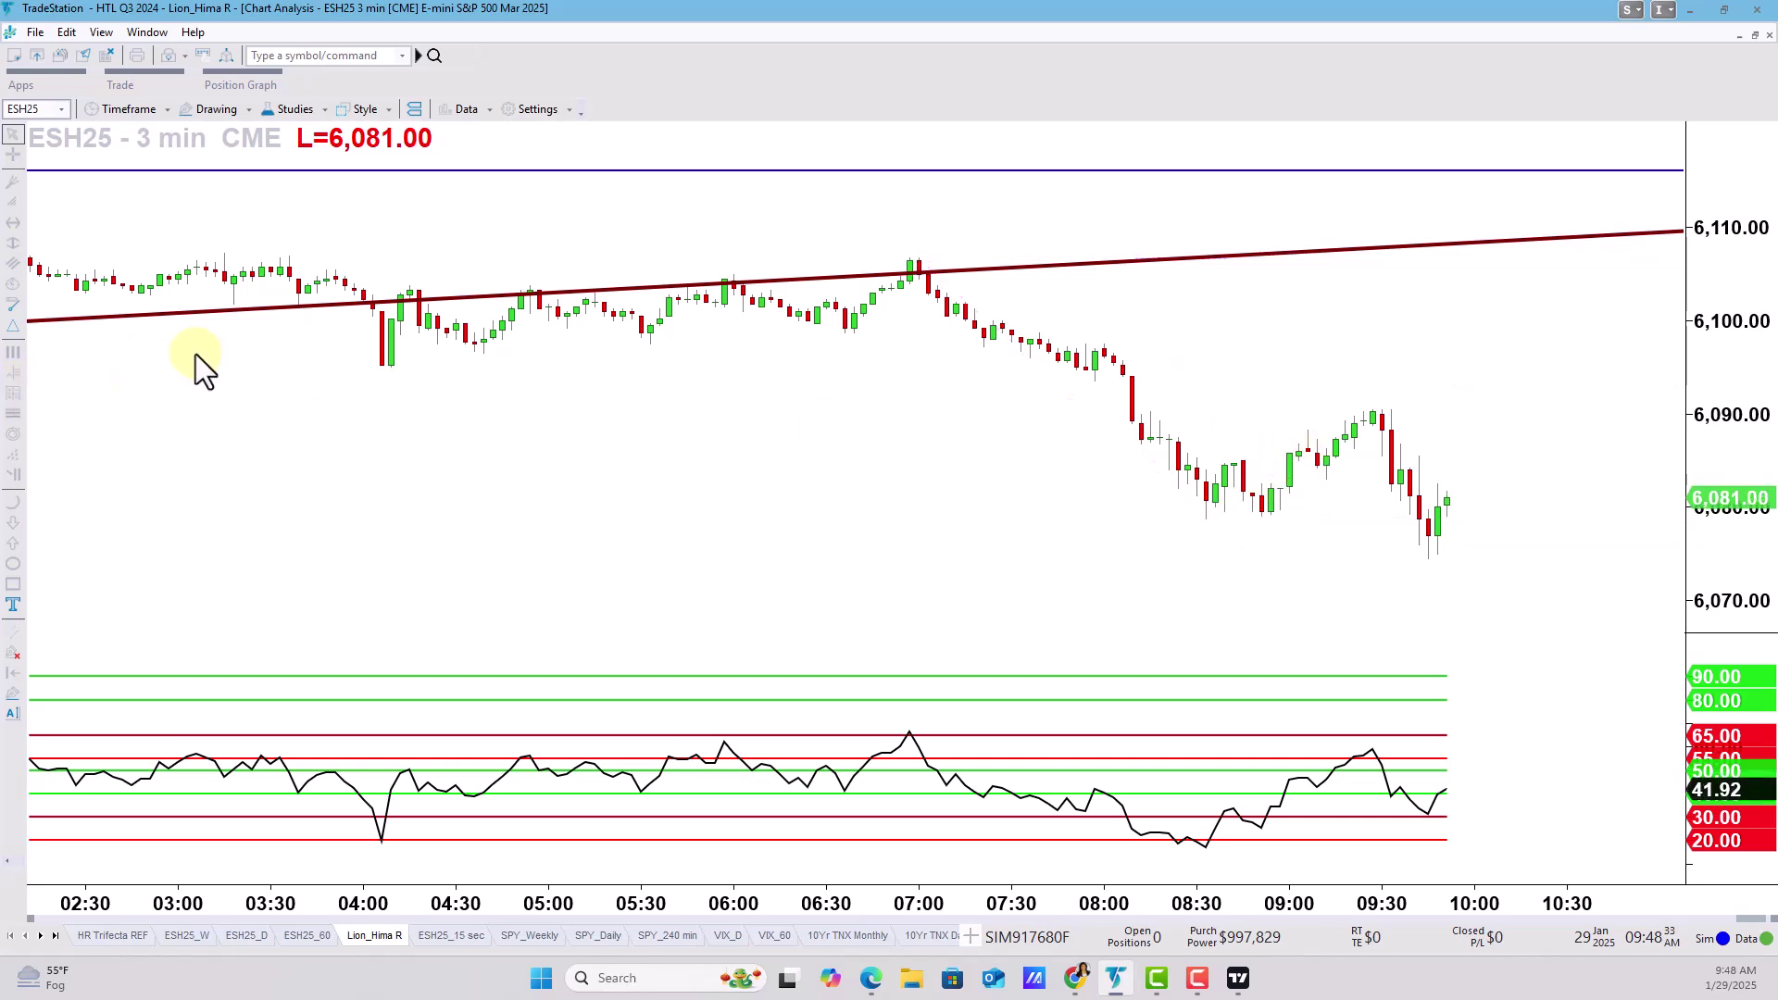
left_click(13, 413)
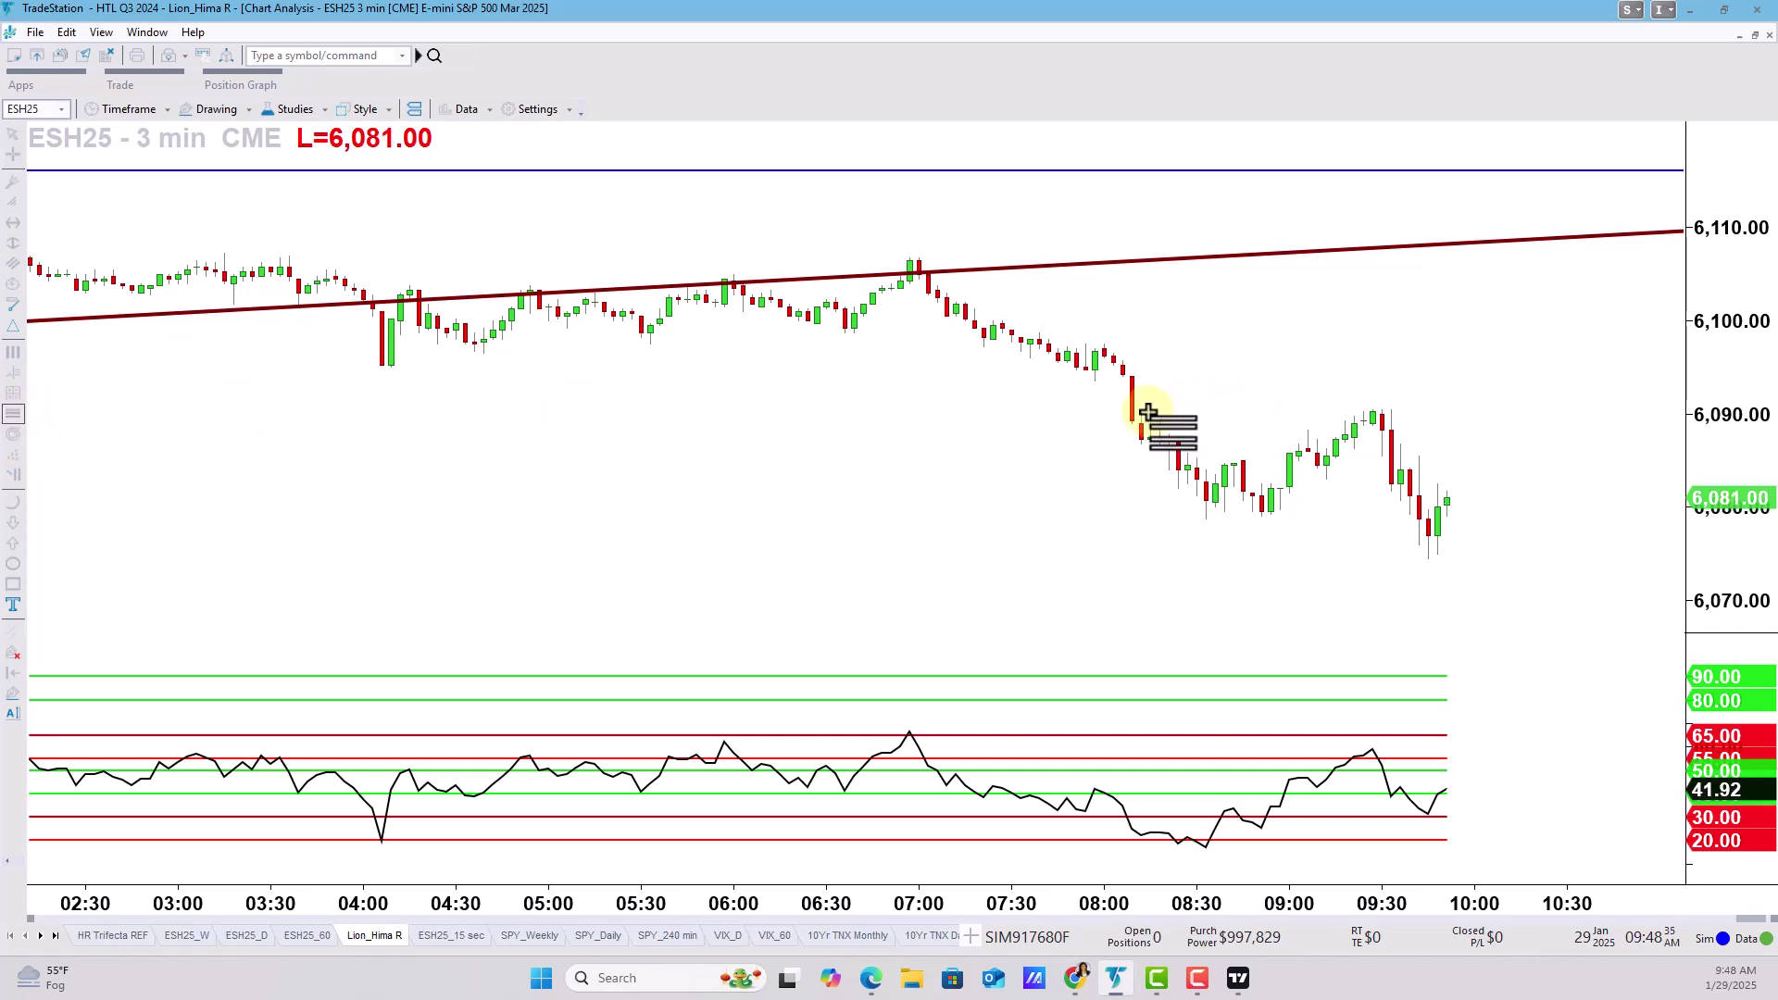
left_click_drag(1148, 412, 1151, 446)
Color the new Fibonacci retracement blue, then return to the TradingView ES1! chart
right_click(1156, 447)
mouse_move(1232, 491)
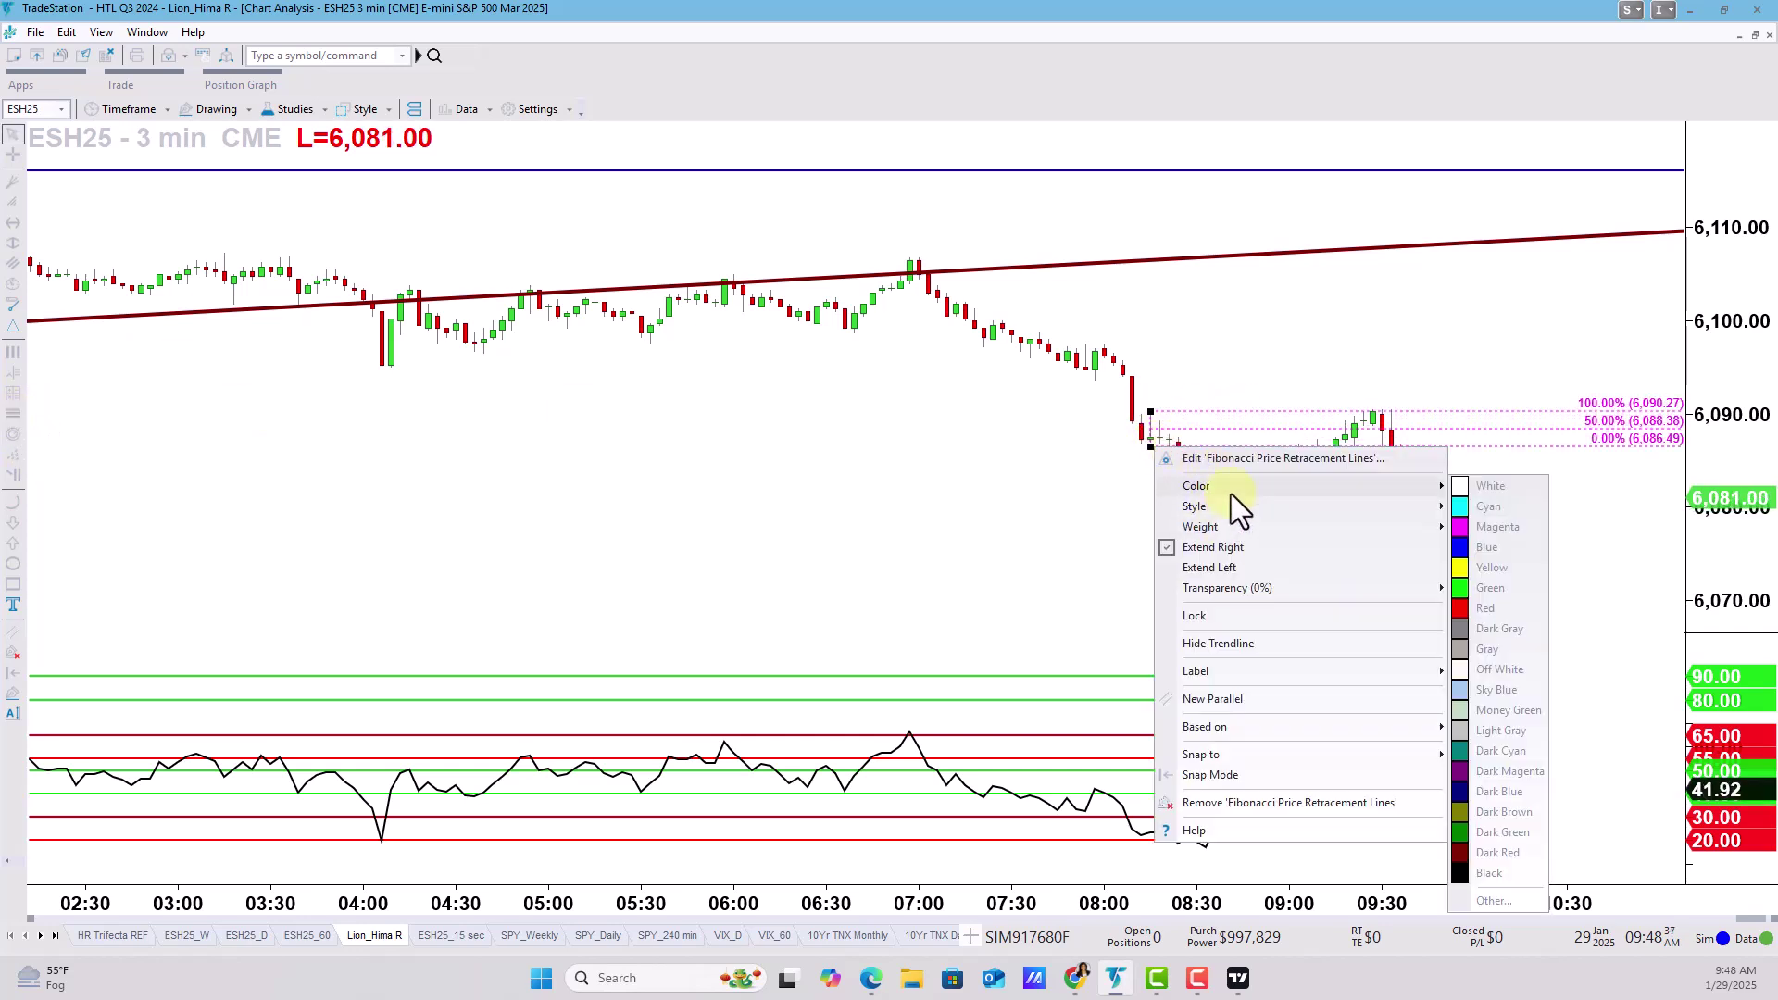
left_click(1276, 426)
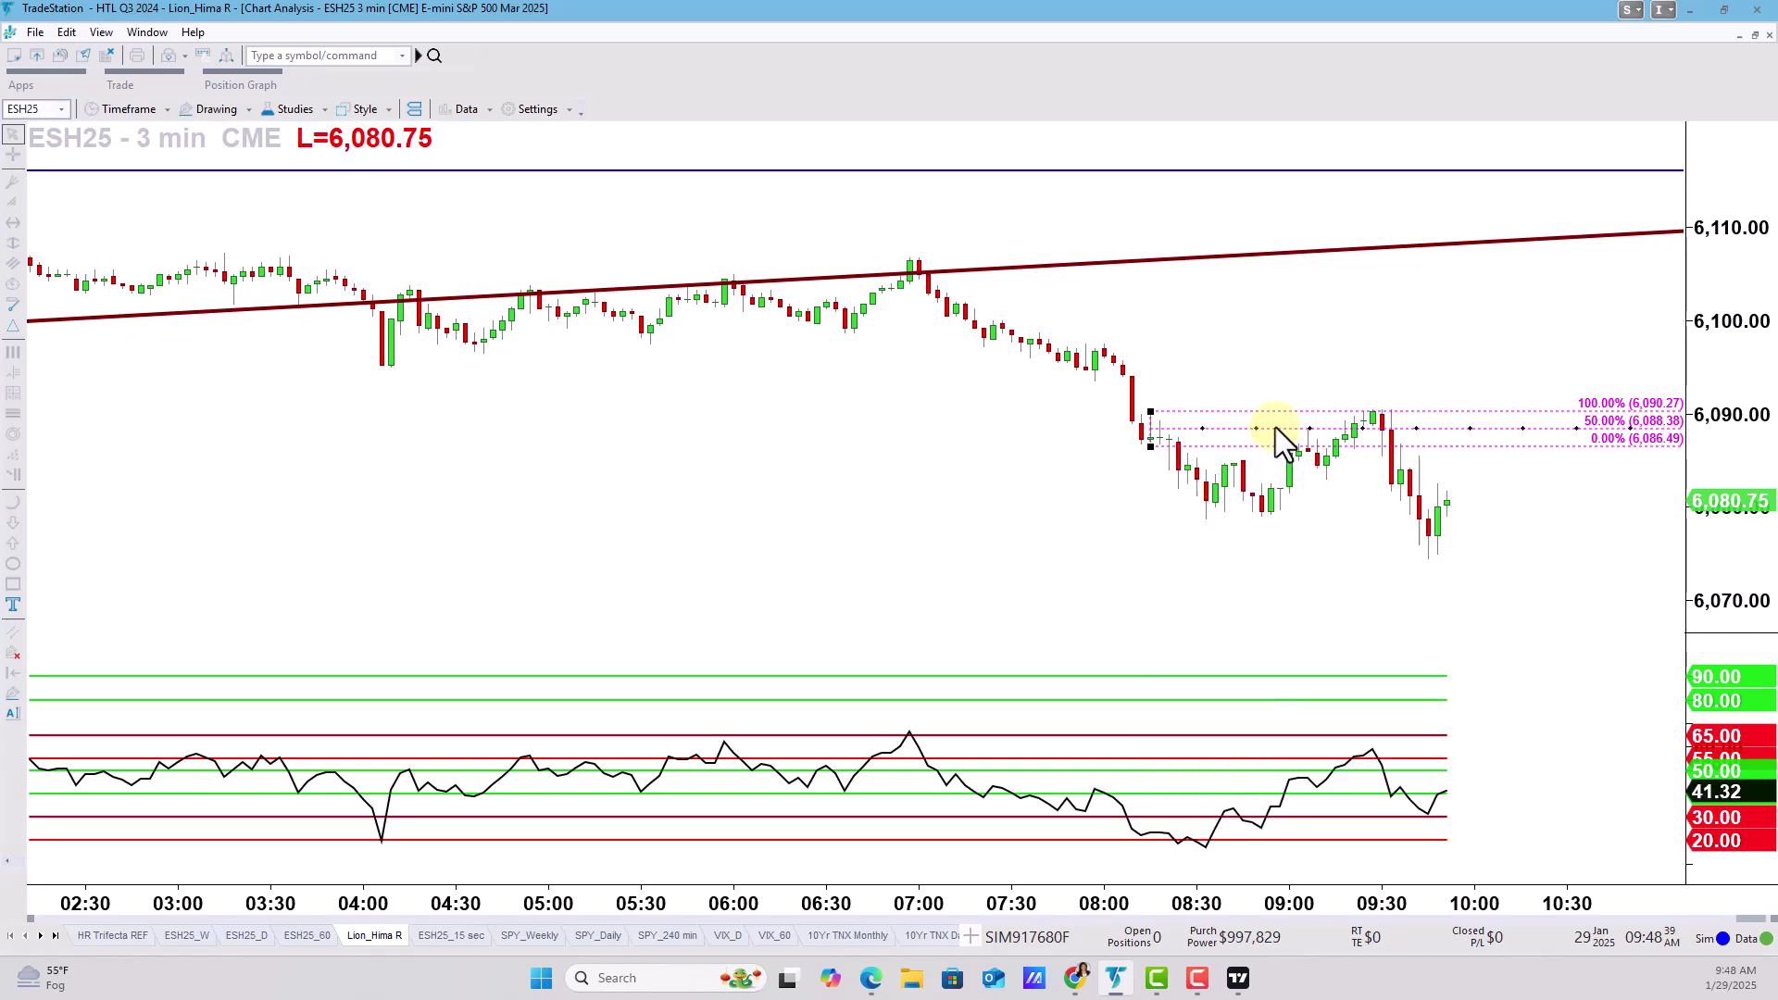
right_click(1275, 426)
mouse_move(1482, 466)
left_click(1611, 529)
right_click(1231, 430)
key("Escape")
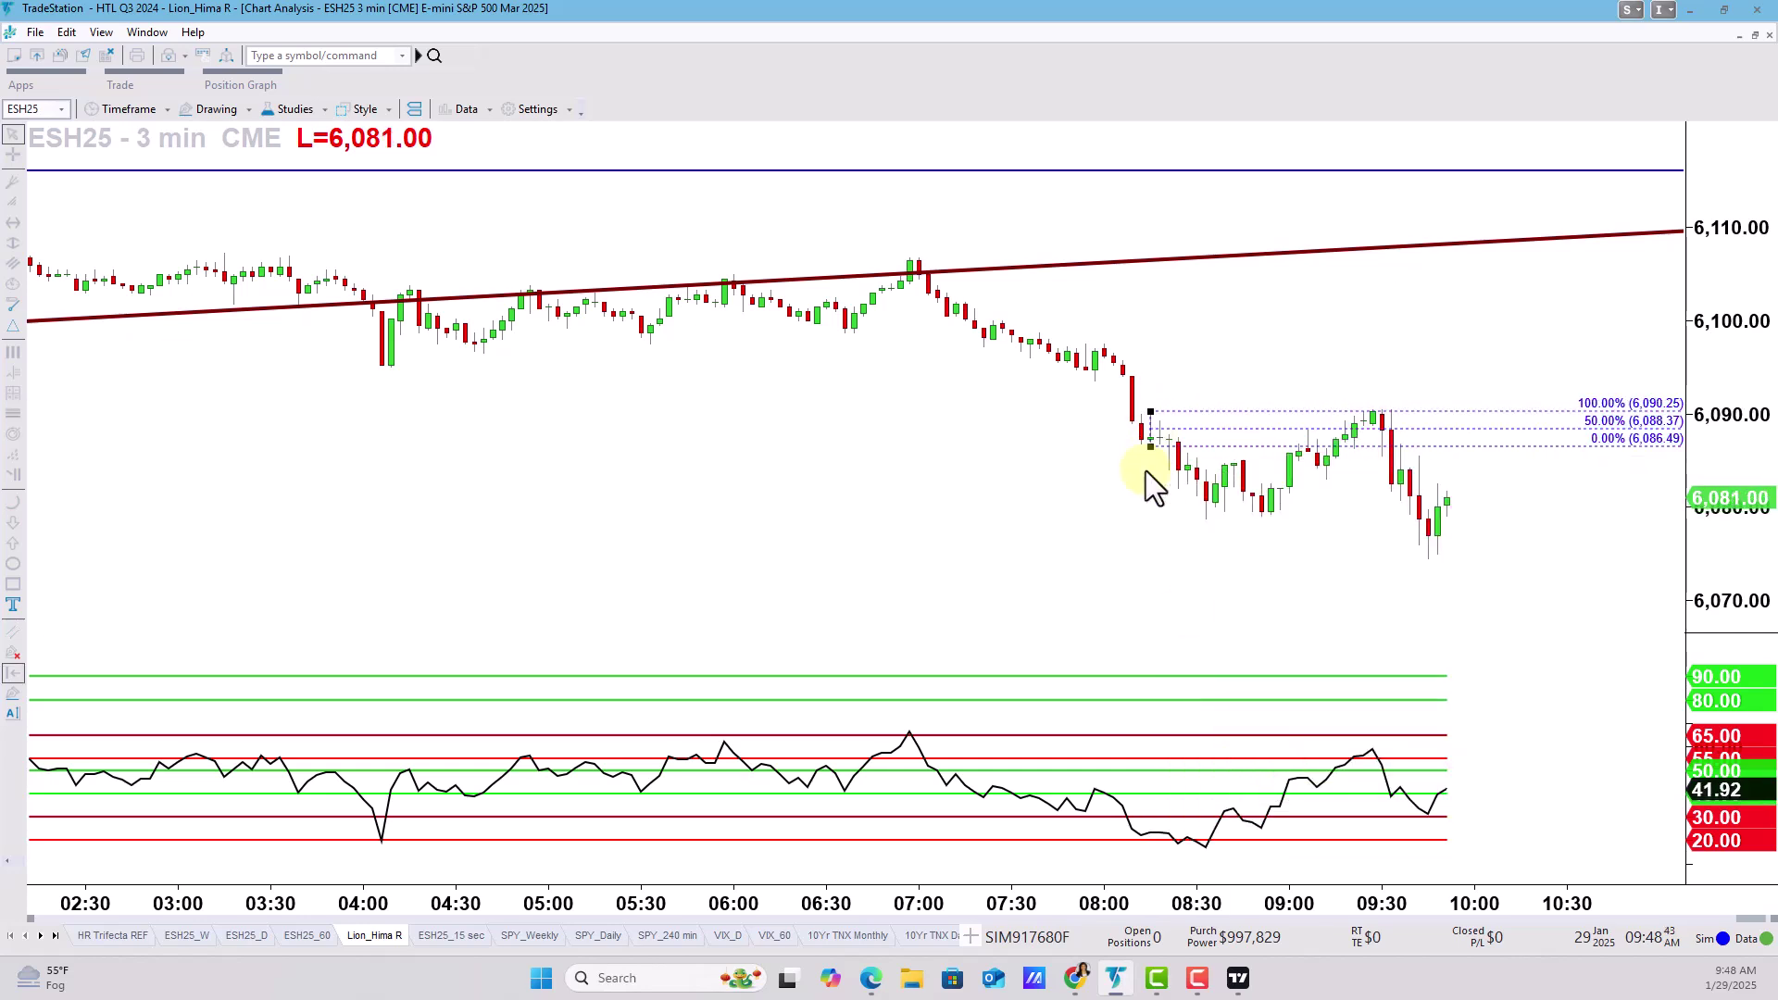
left_click(1238, 978)
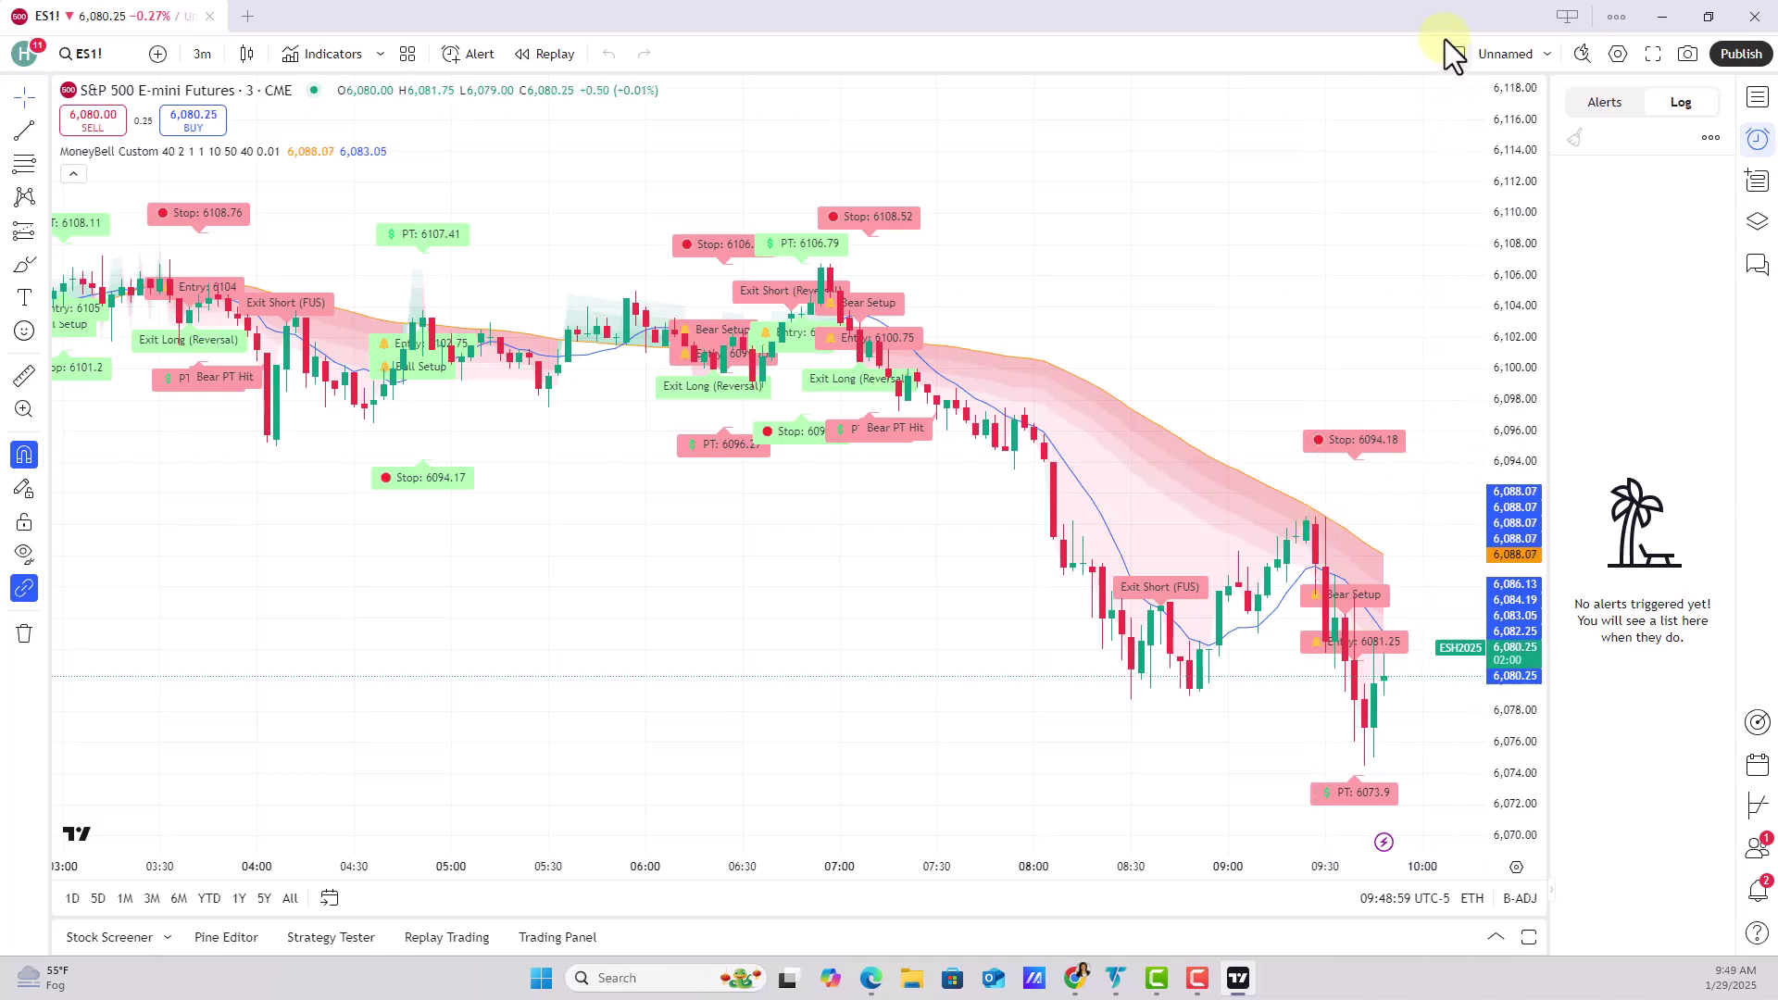
Place TradeStation's ESH25 chart on the left half and TradingView's ES1! chart on the right half
mouse_move(1444, 31)
left_mouse_down()
mouse_move(1232, 61)
mouse_move(1443, 64)
left_mouse_up()
left_click(1541, 20)
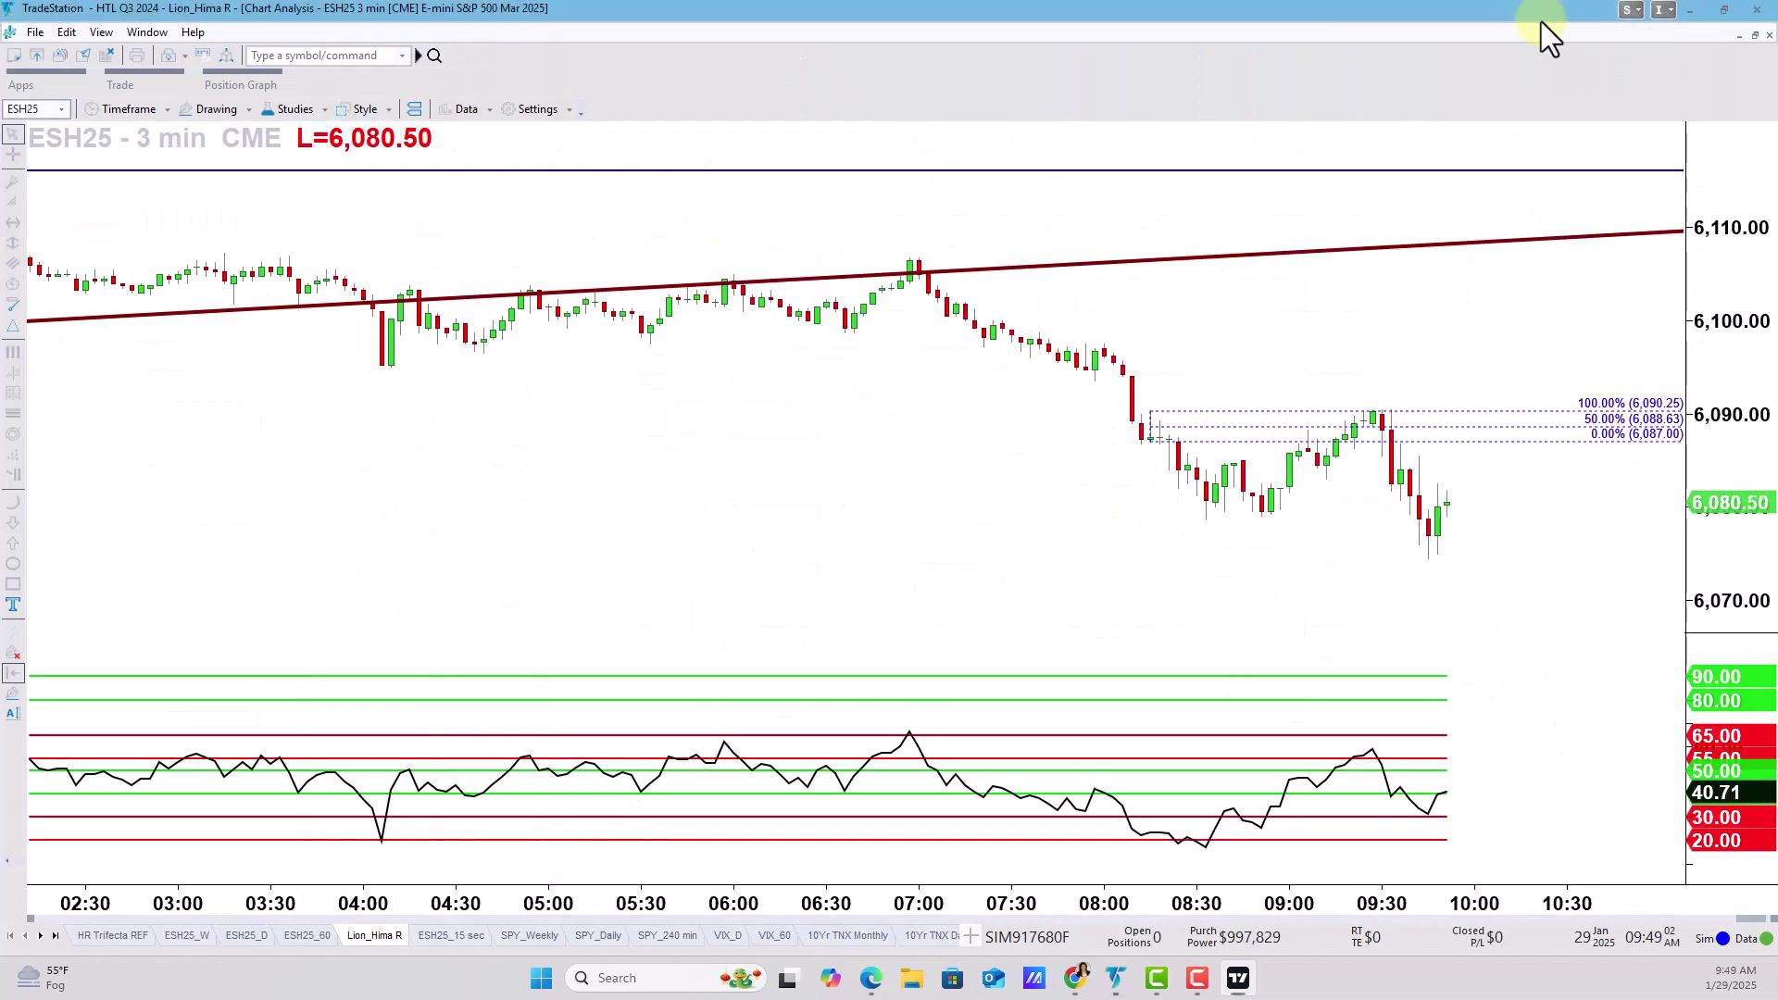
double_click(1686, 19)
left_click_drag(702, 202, 639, 18)
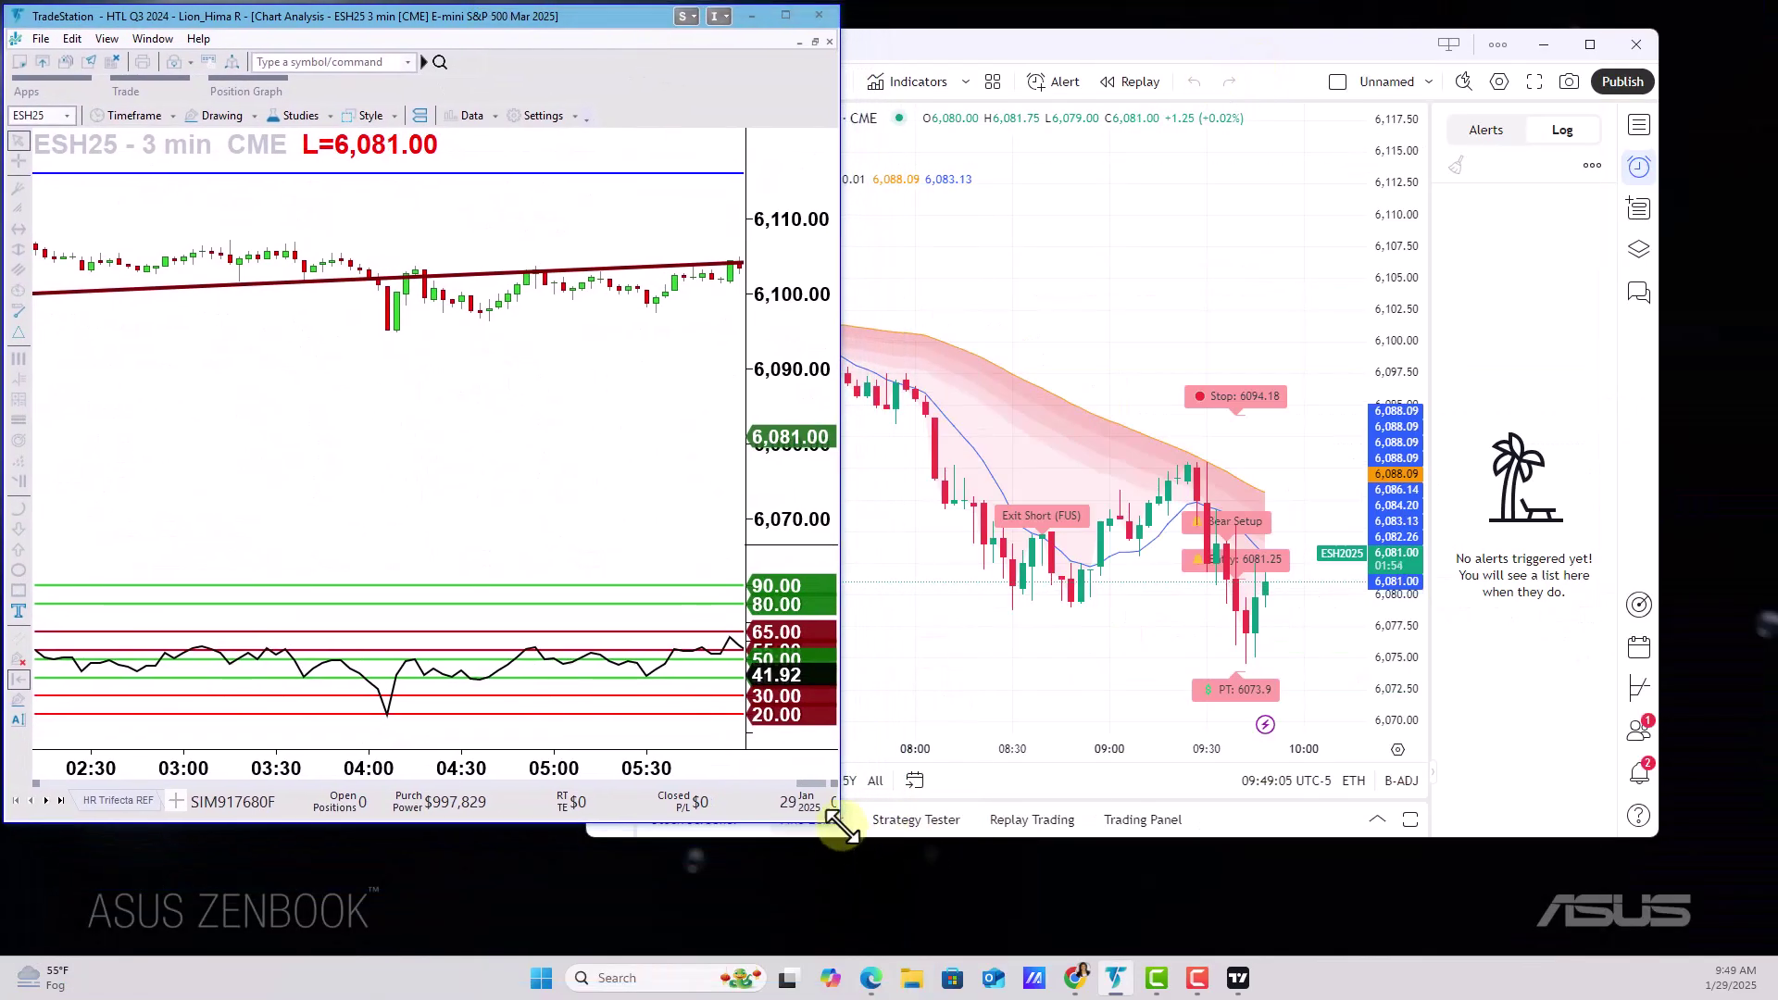
left_click_drag(913, 954, 917, 952)
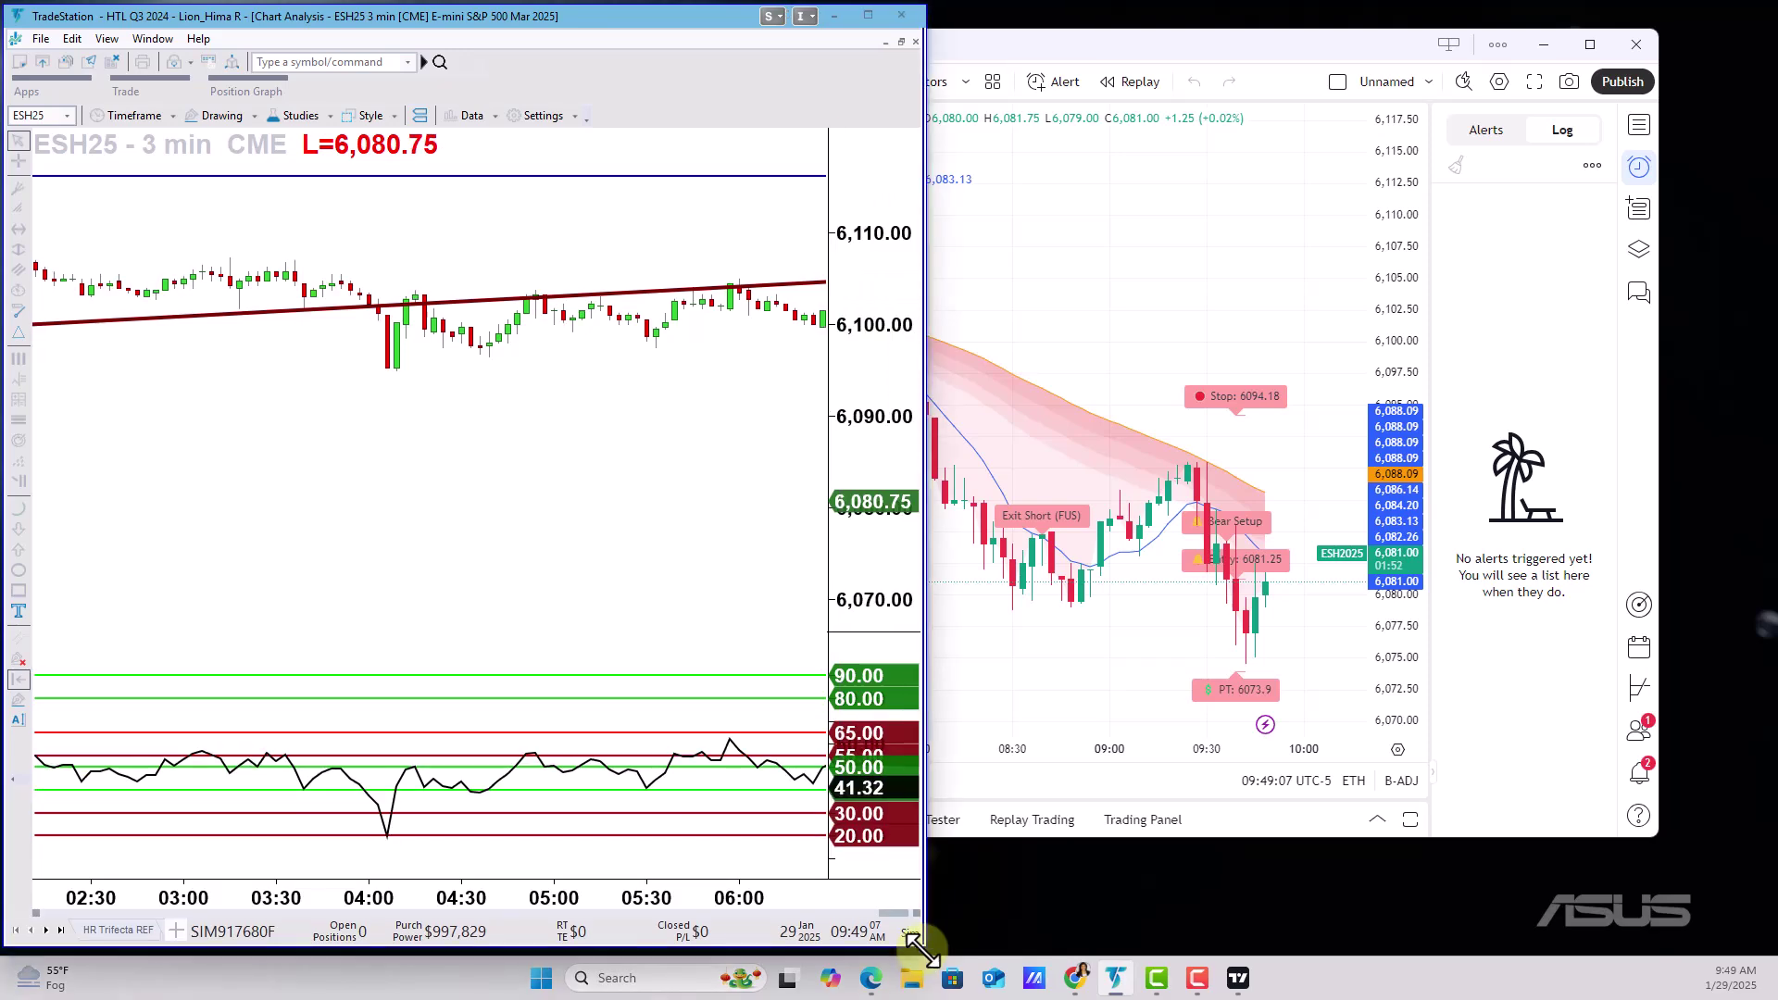
left_click_drag(1330, 43, 1438, 25)
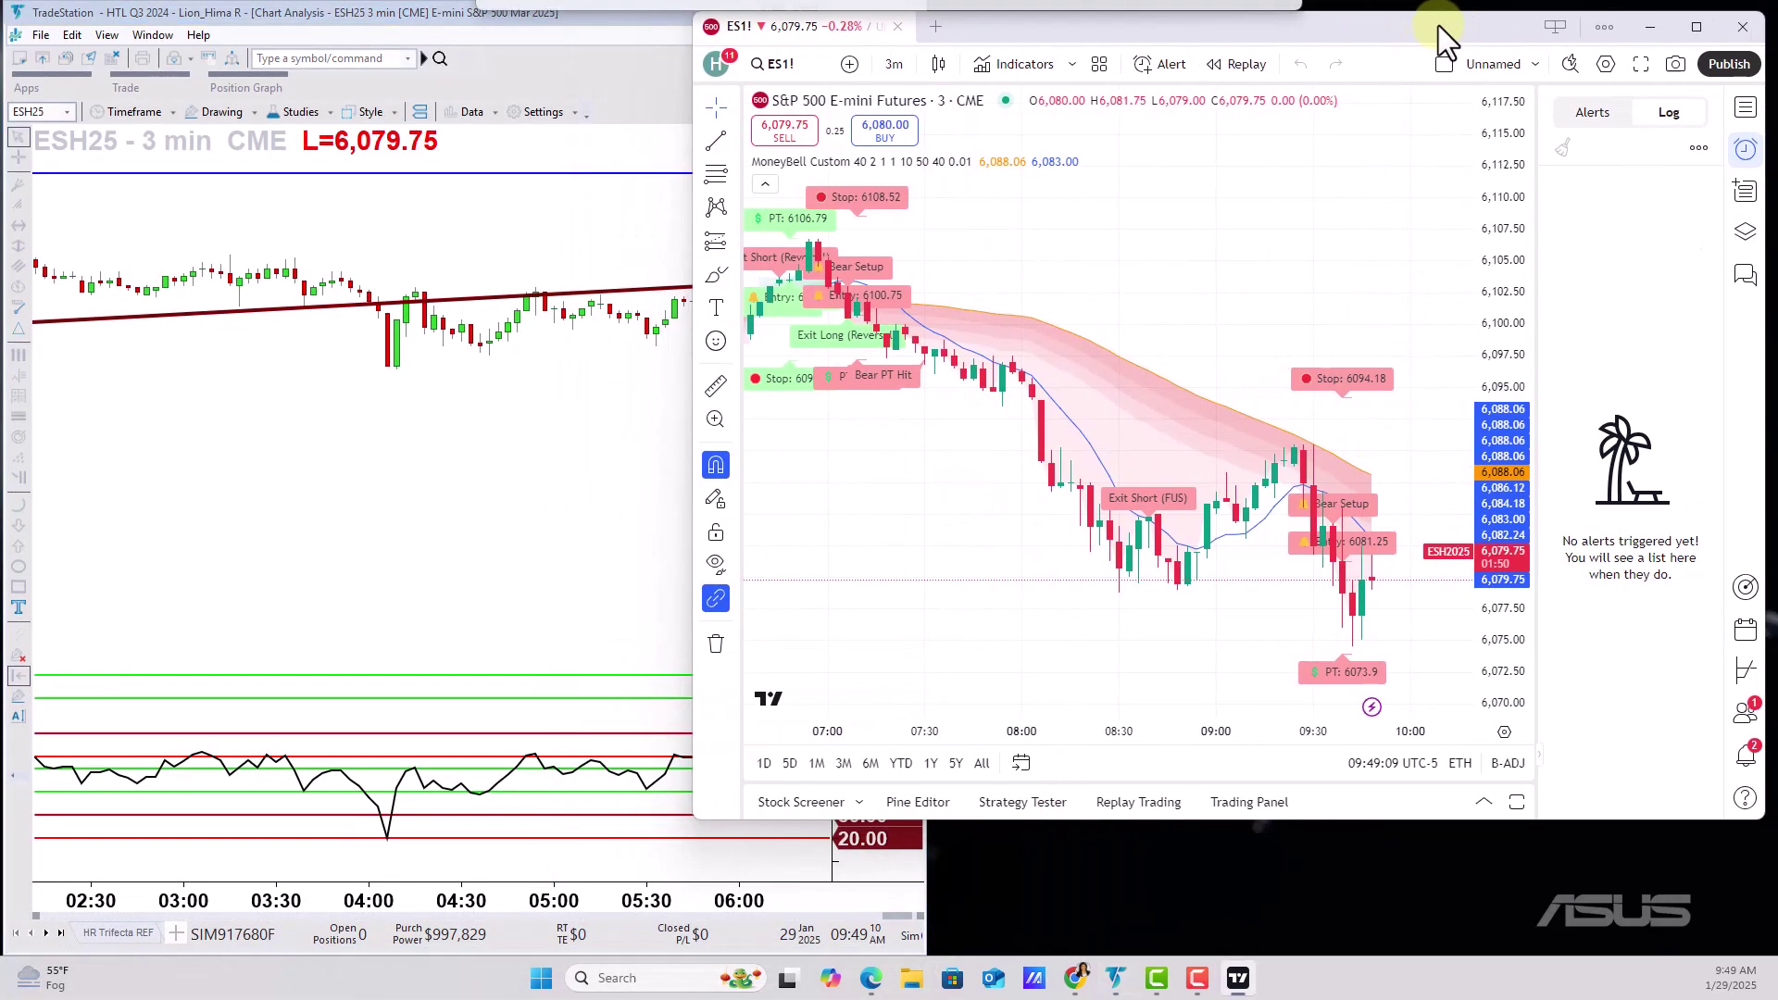
left_click_drag(700, 818, 919, 954)
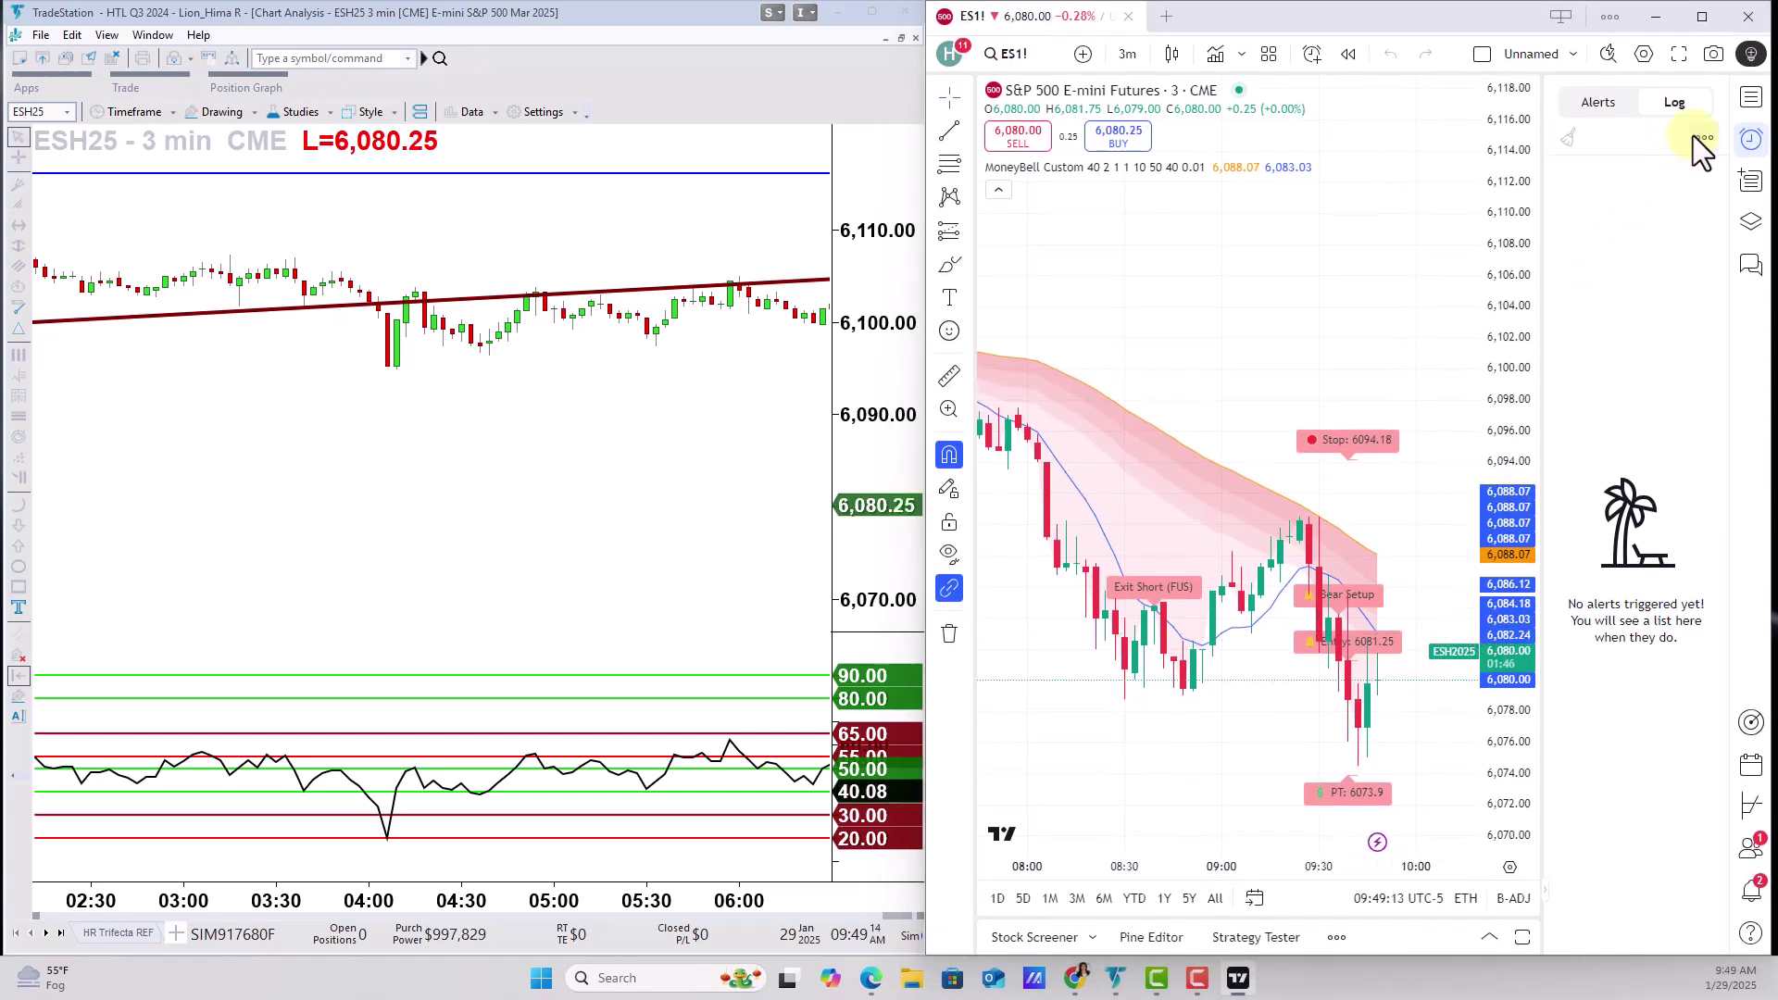
Maximize TradingView and collapse the alerts/log side panel to widen the ES1! 3-minute chart
left_click(1702, 139)
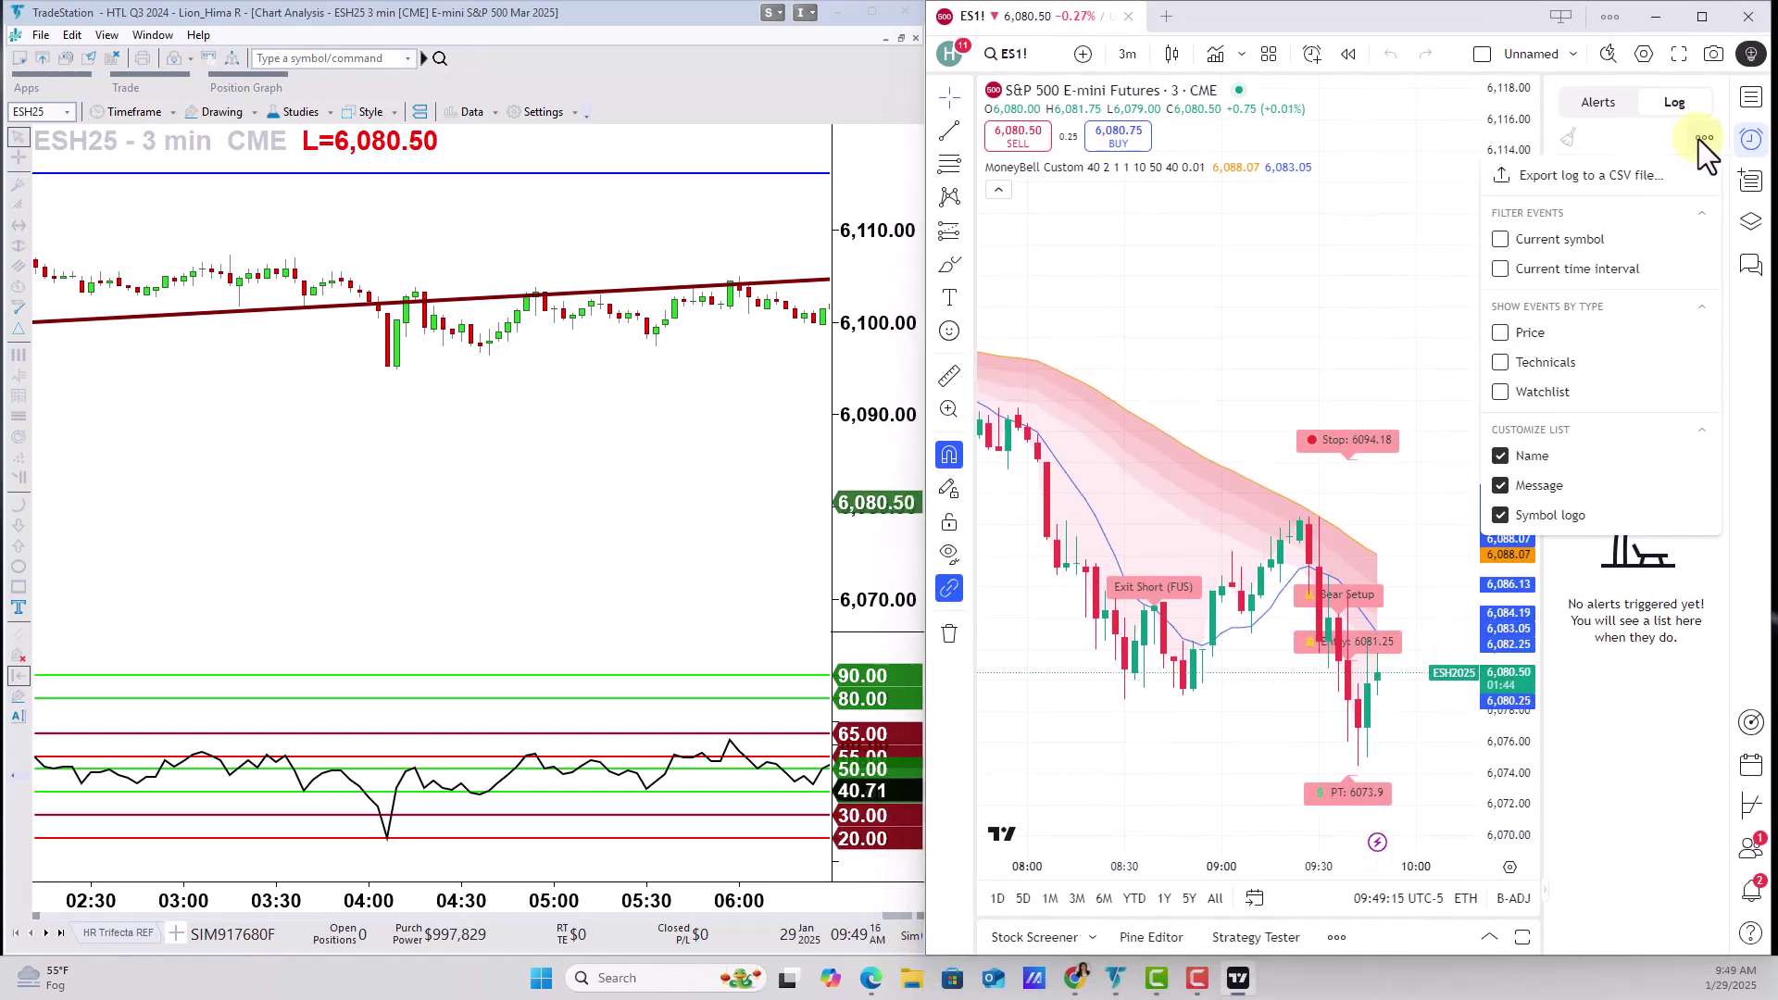
left_click(1571, 124)
left_click(1702, 16)
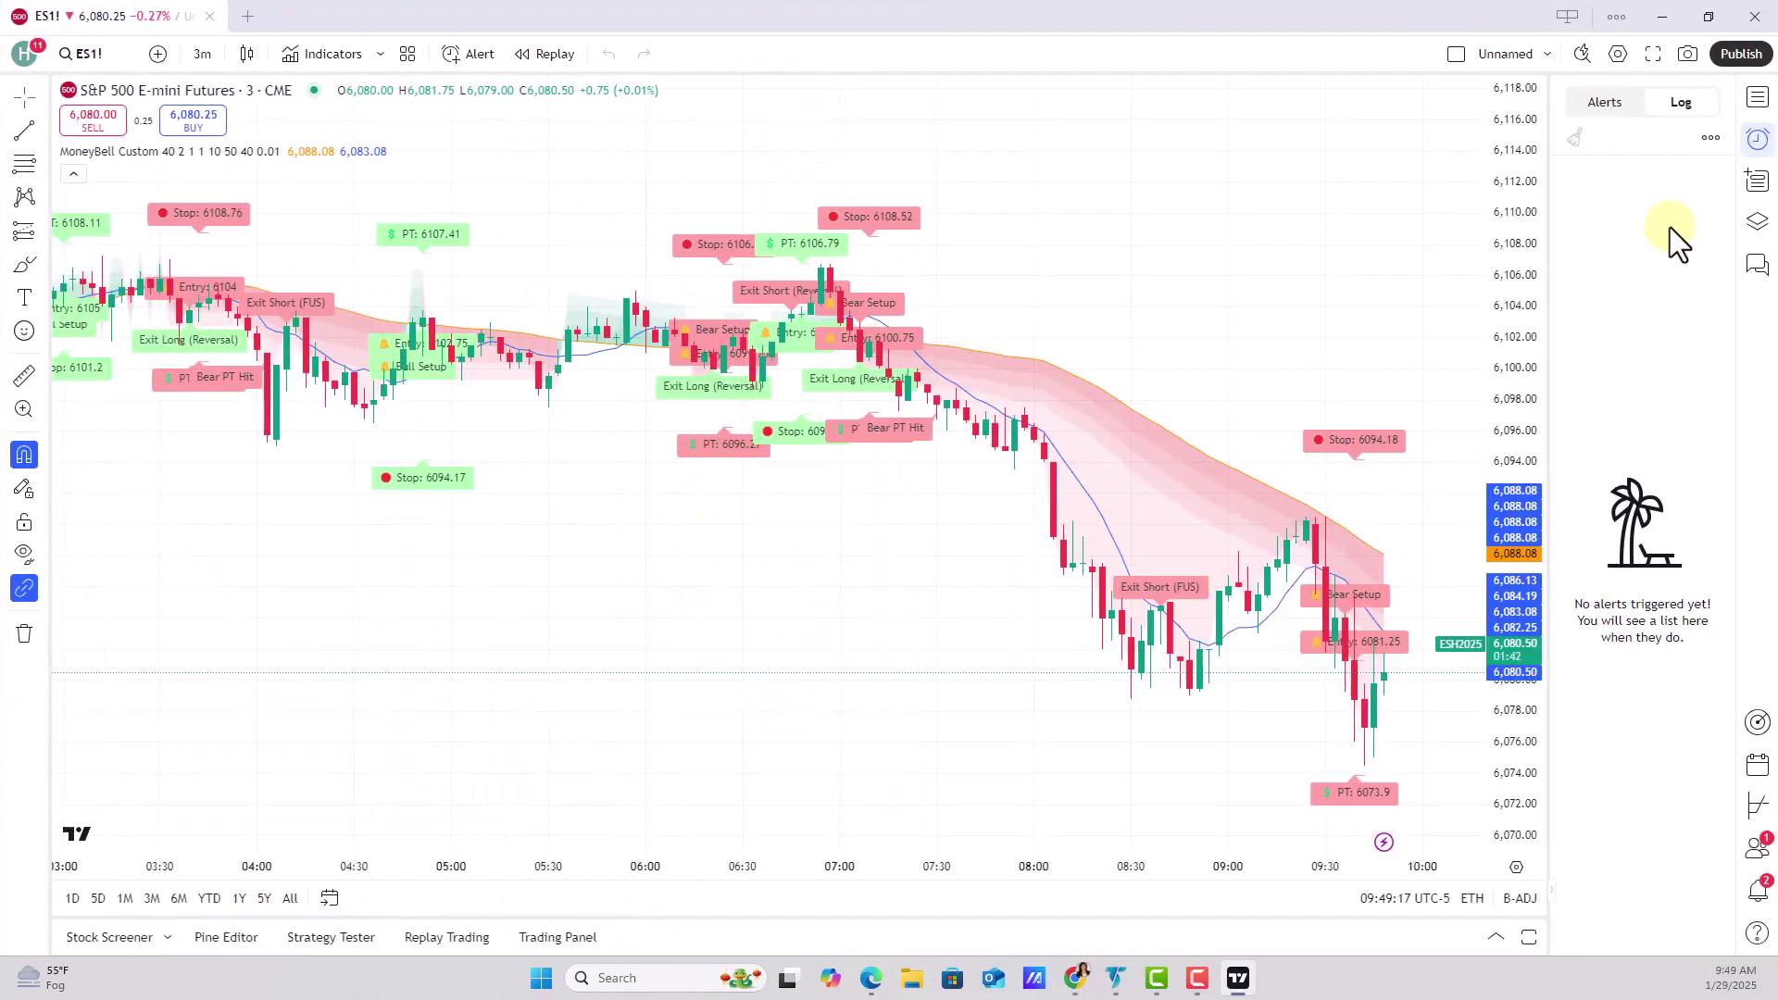
left_click(1622, 106)
left_click(1680, 106)
left_click(1712, 137)
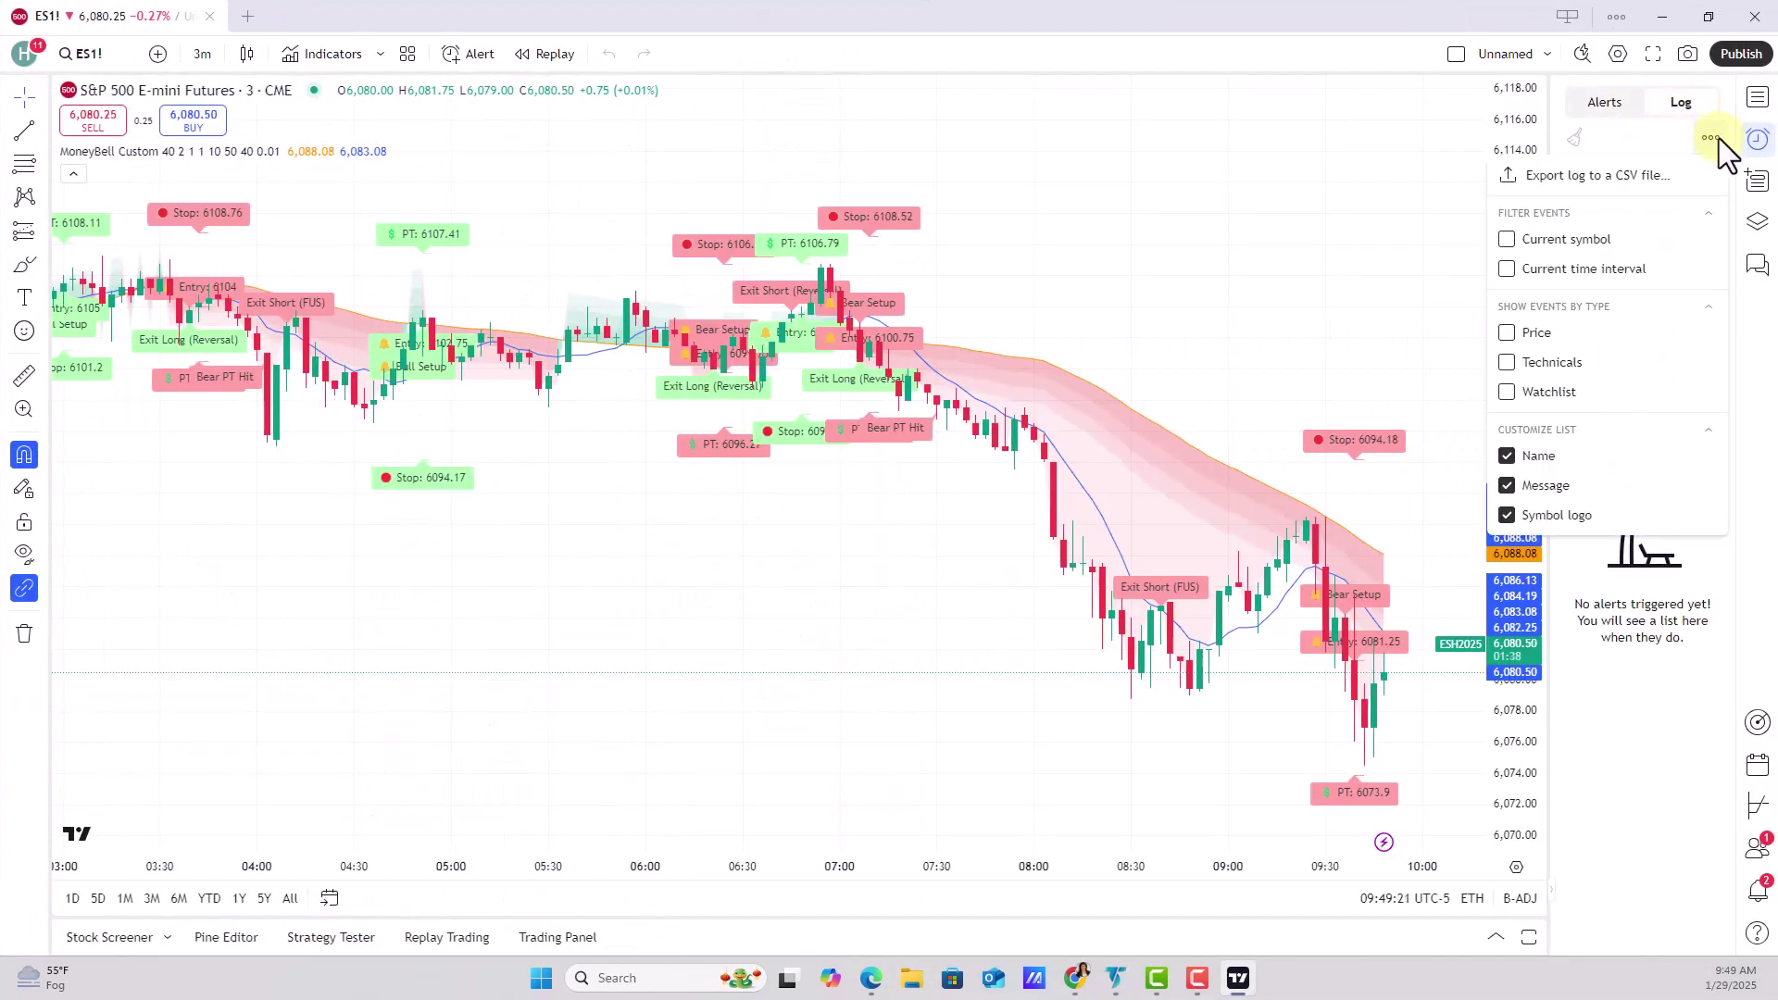
left_click(1718, 137)
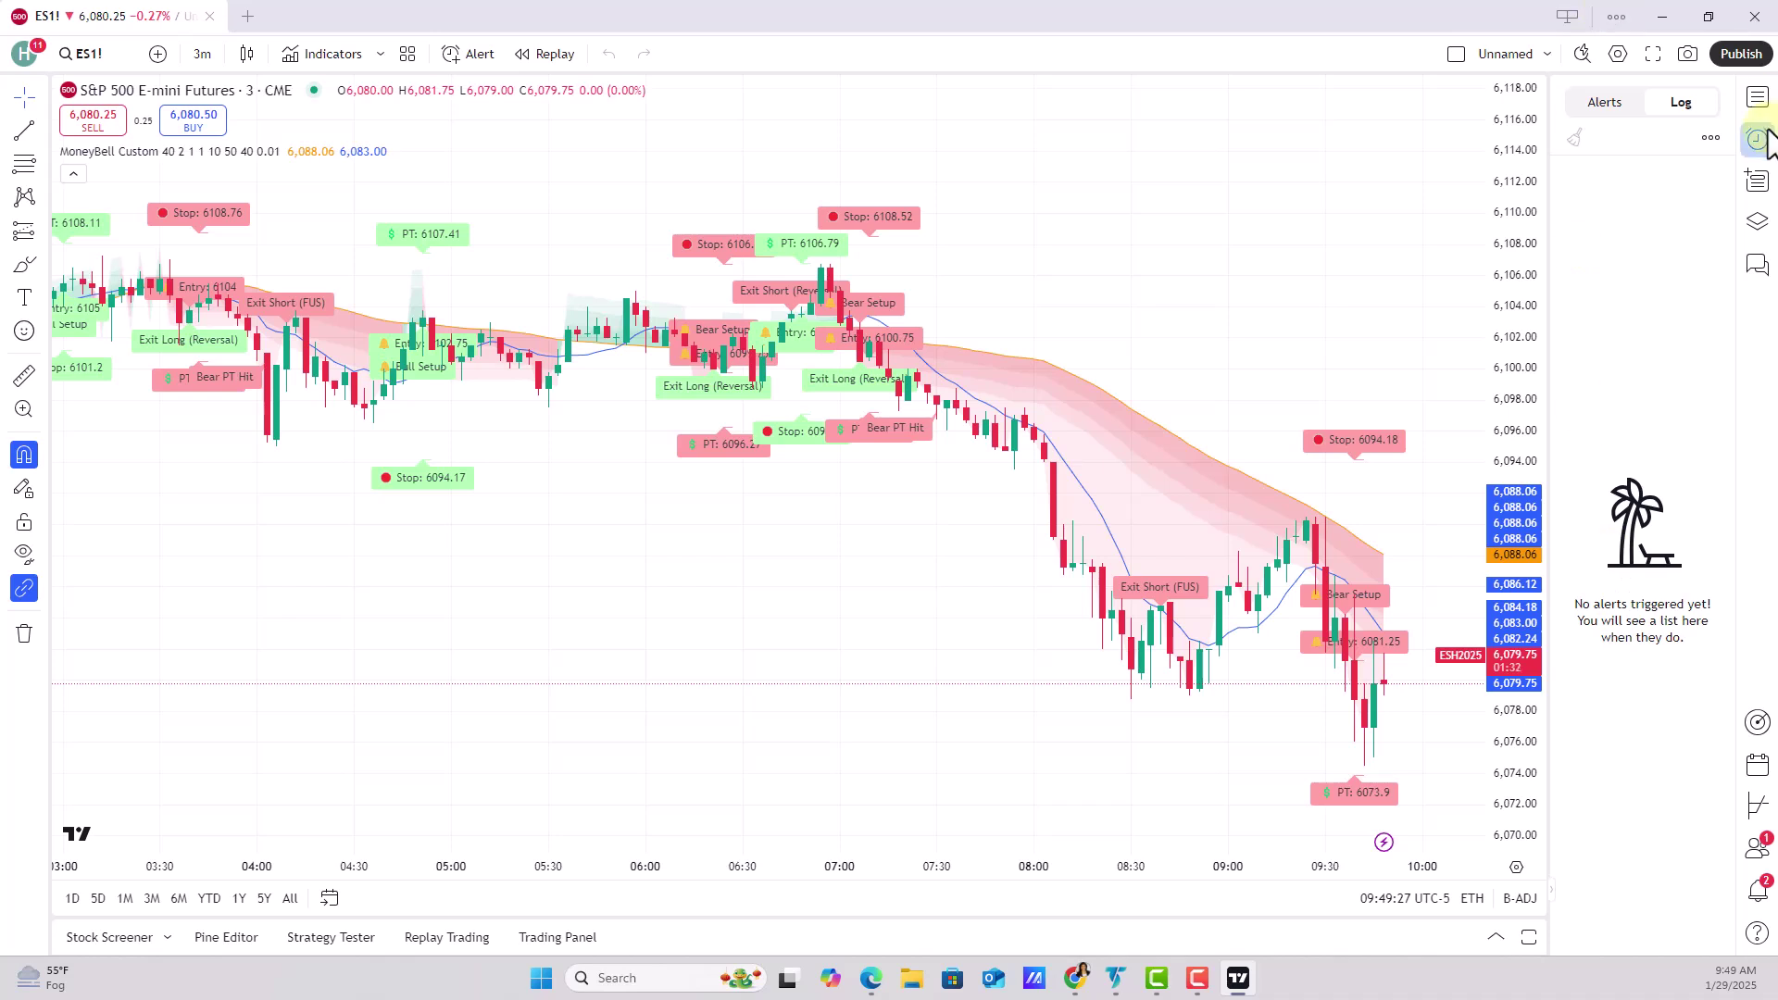
left_click(1710, 139)
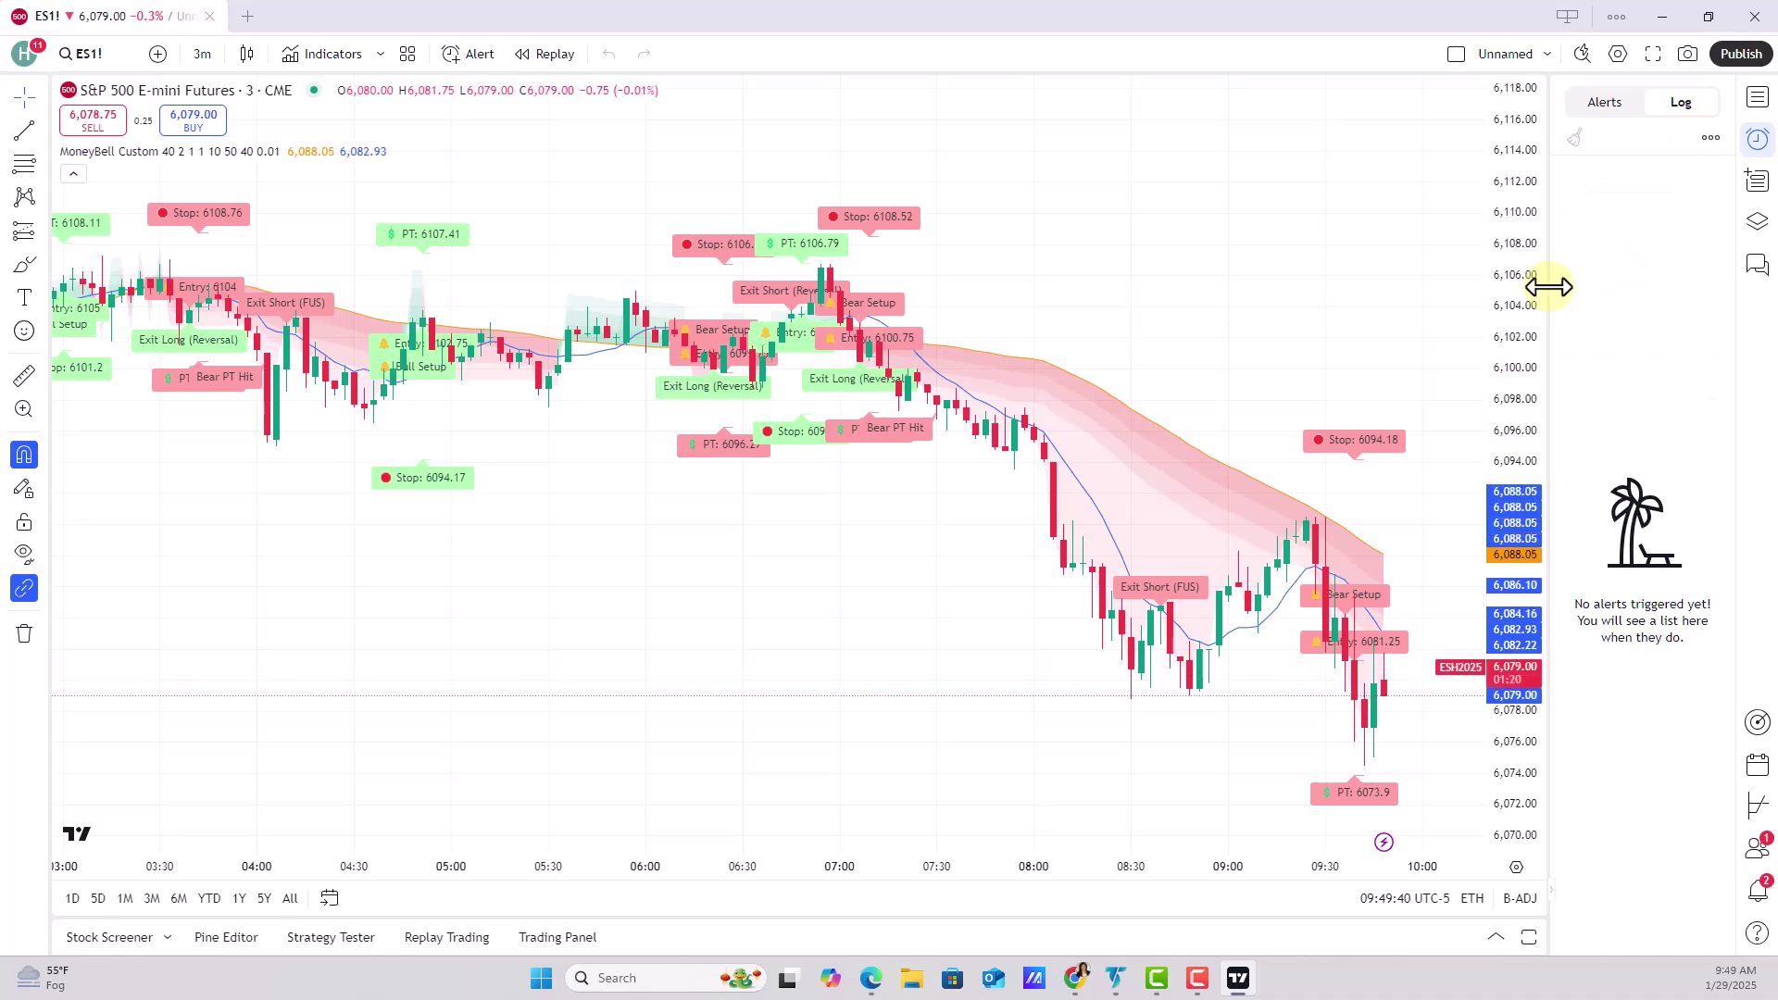
left_click_drag(1548, 286, 1718, 293)
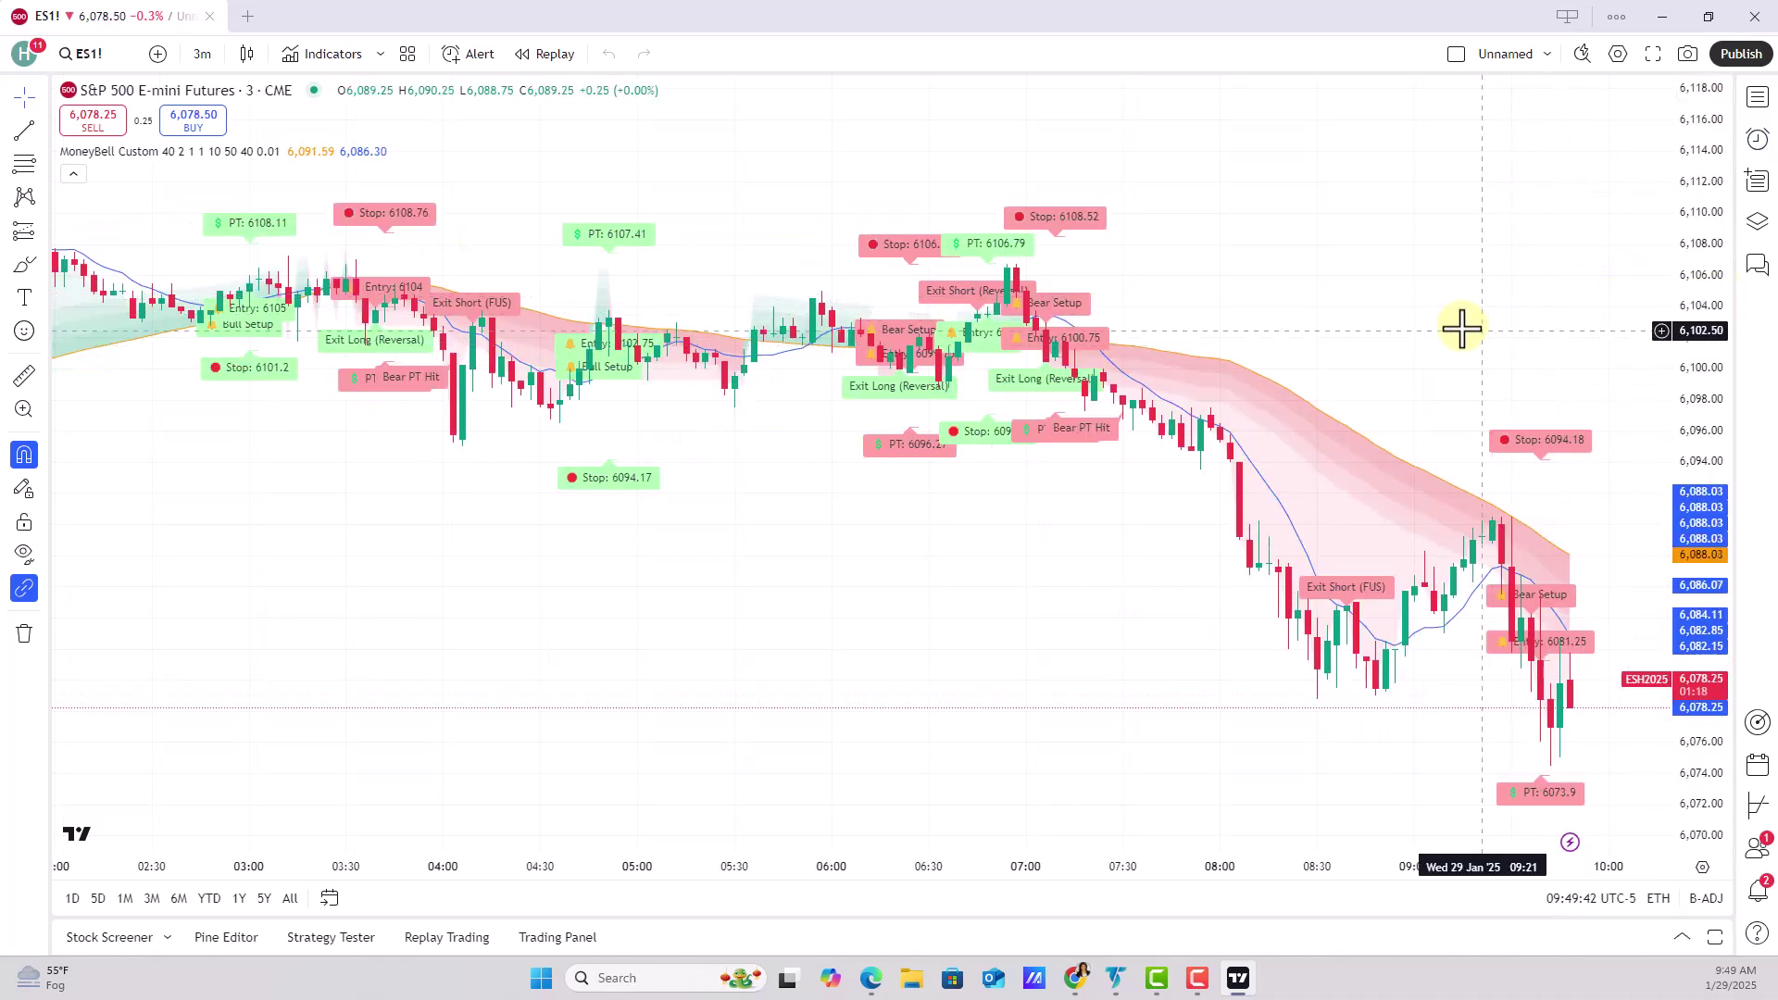